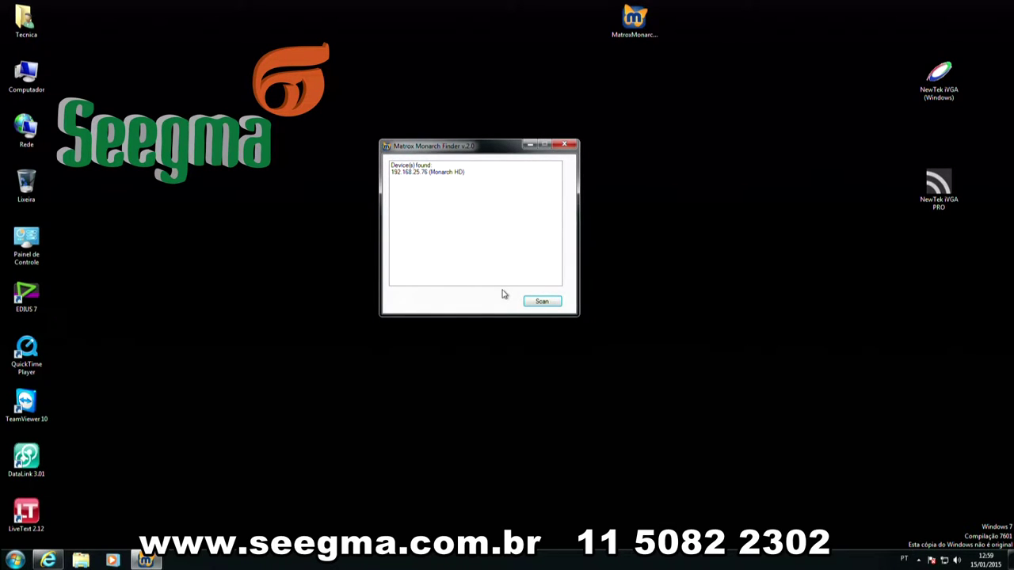
# - Close the Matrox Monarch Finder and launch Internet Explorer from the taskbar
pyautogui.click(564, 144)
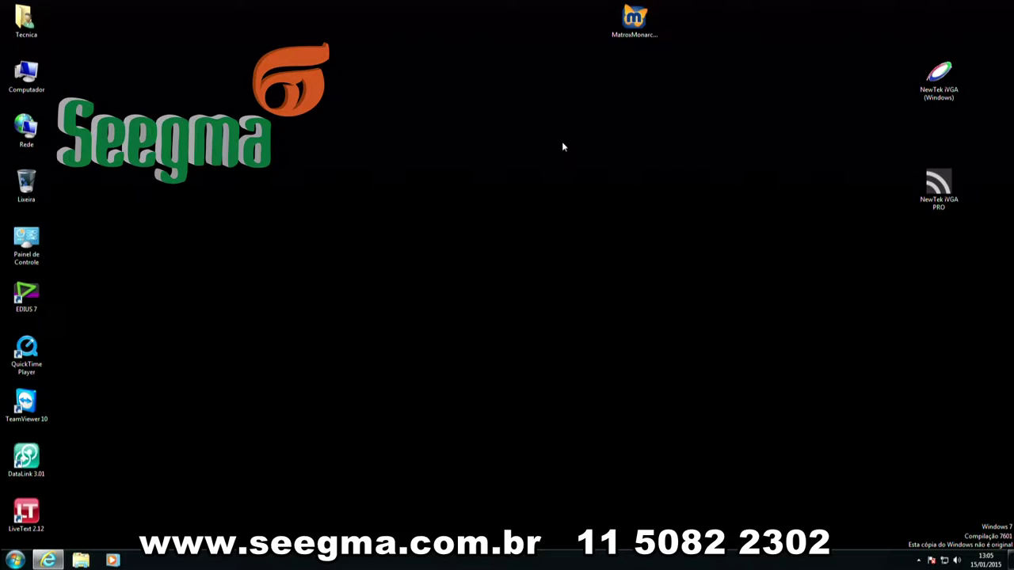
pyautogui.click(49, 561)
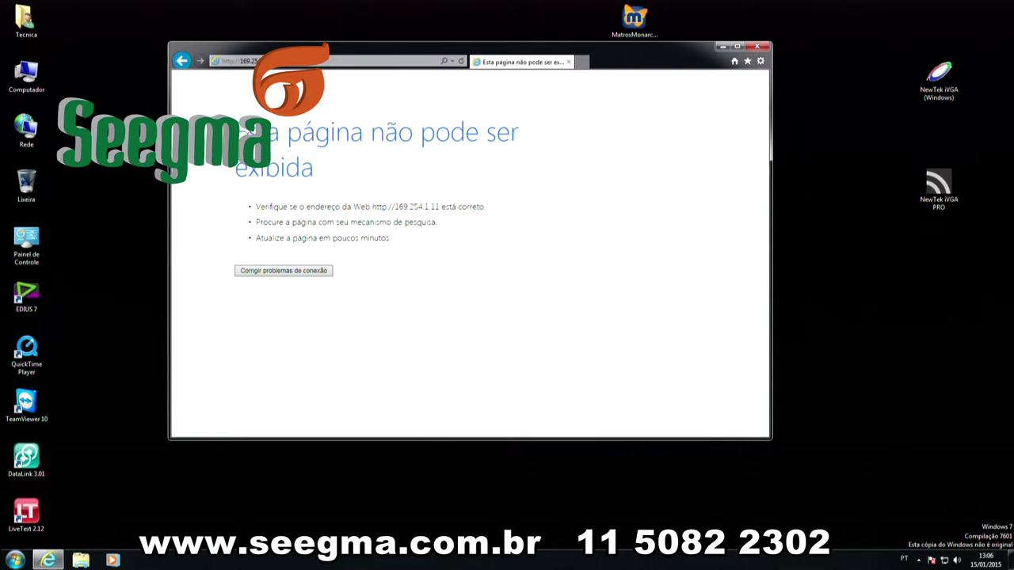
pyautogui.click(325, 62)
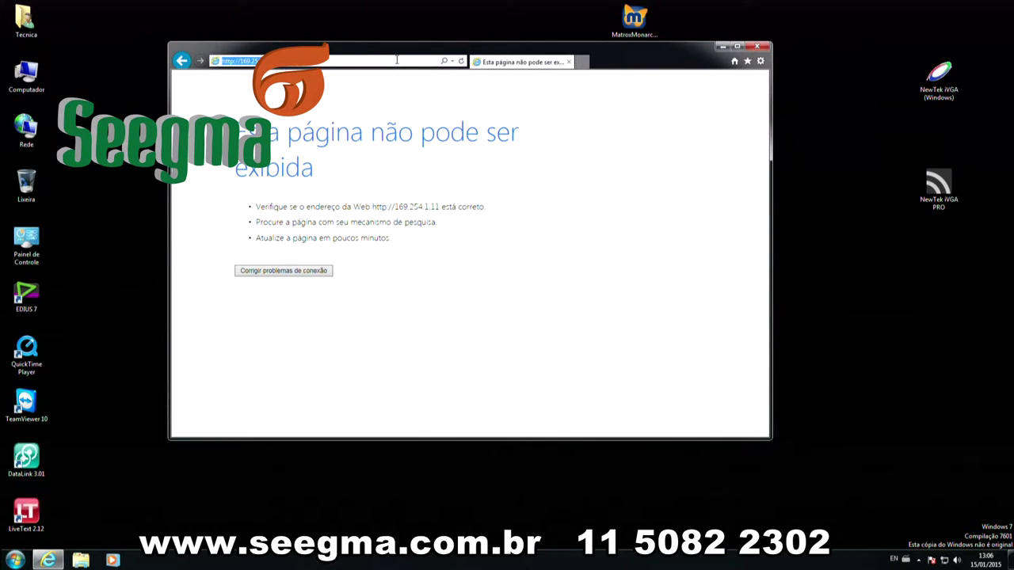
pyautogui.write('http')
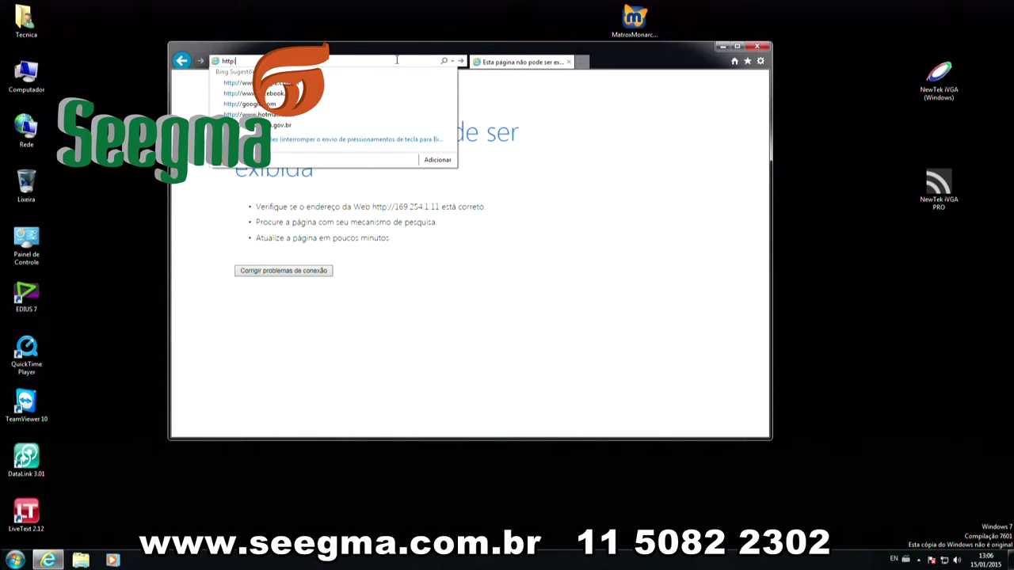
pyautogui.write('://')
pyautogui.write('1')
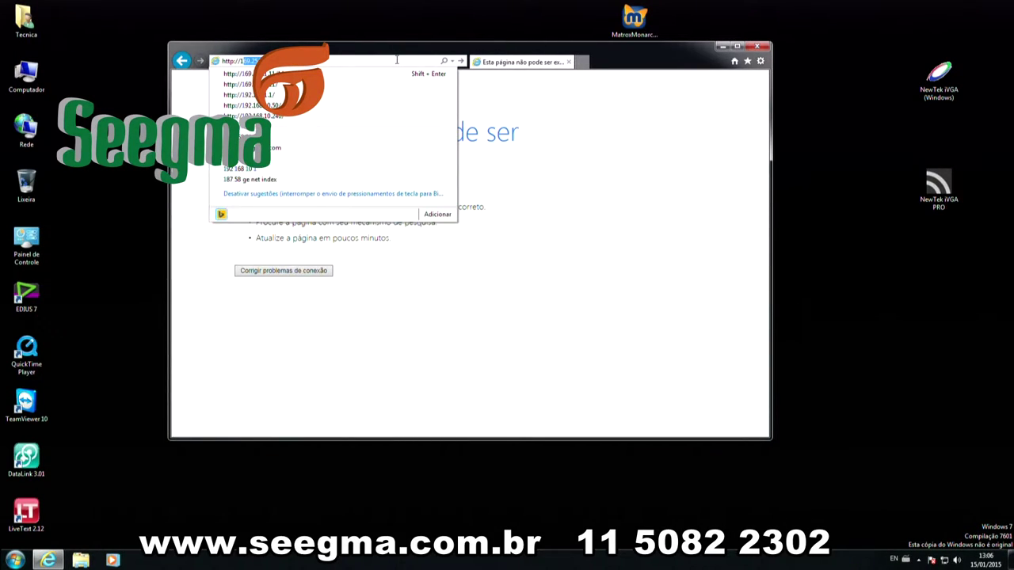
pyautogui.write('92.168')
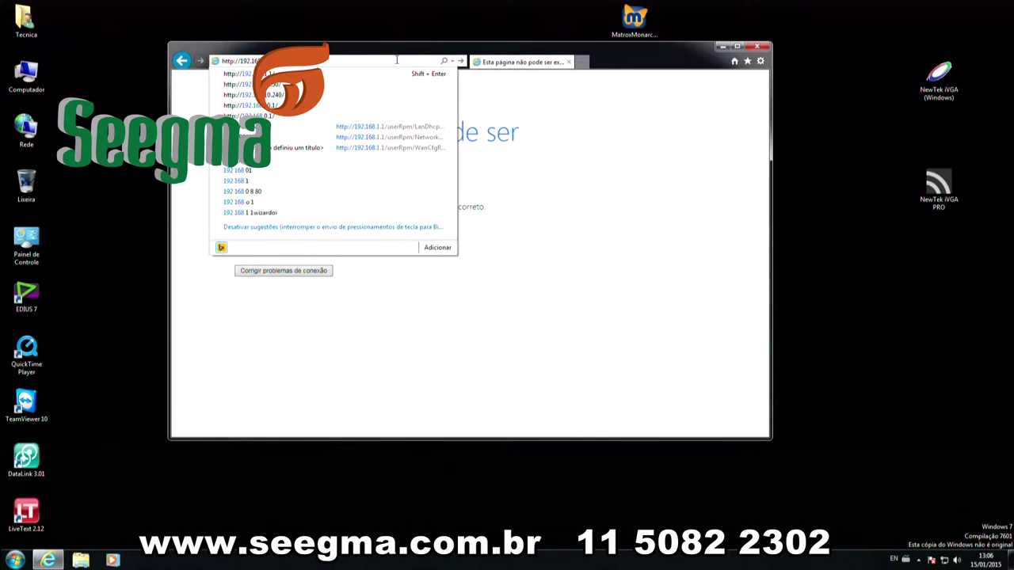
pyautogui.write('.254')
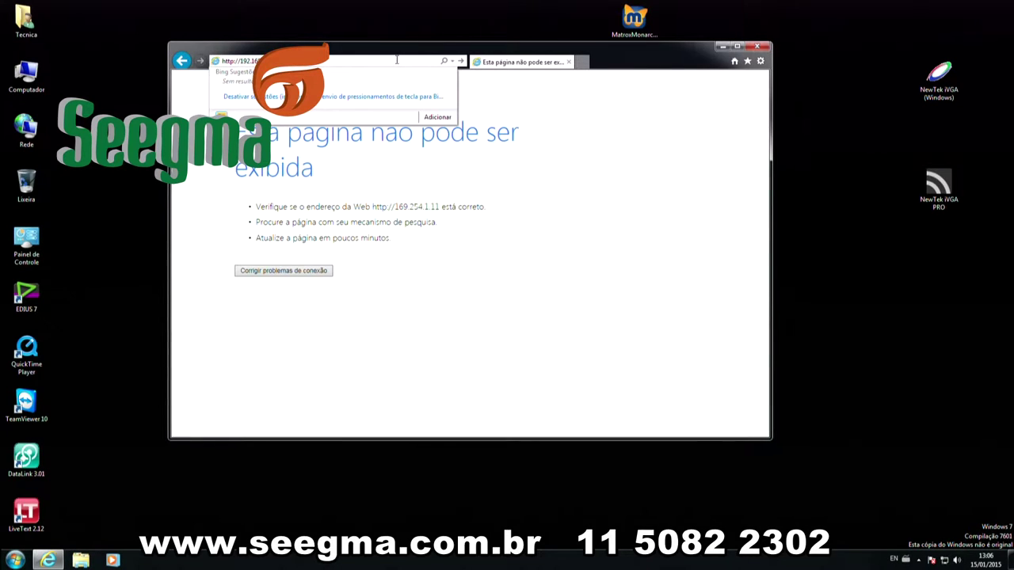
pyautogui.press('Return')
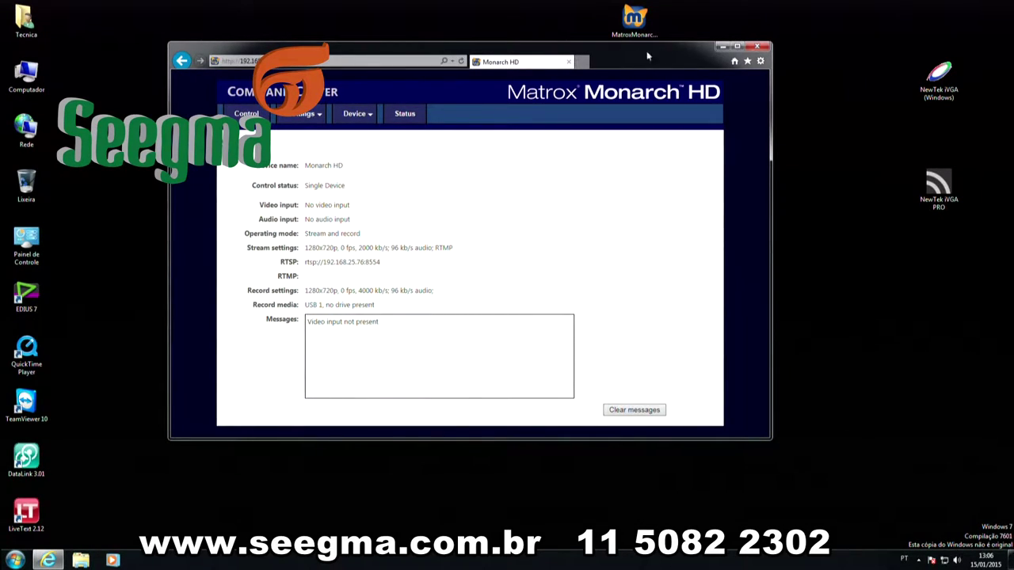
# - Maximize the browser and request the Control page so the device asks for a login
pyautogui.click(736, 49)
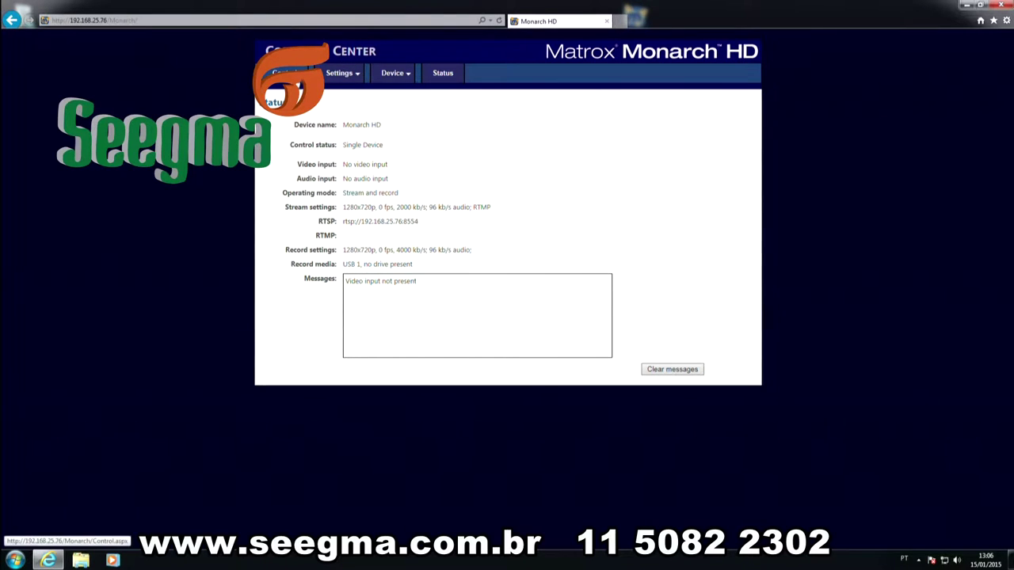
pyautogui.click(283, 73)
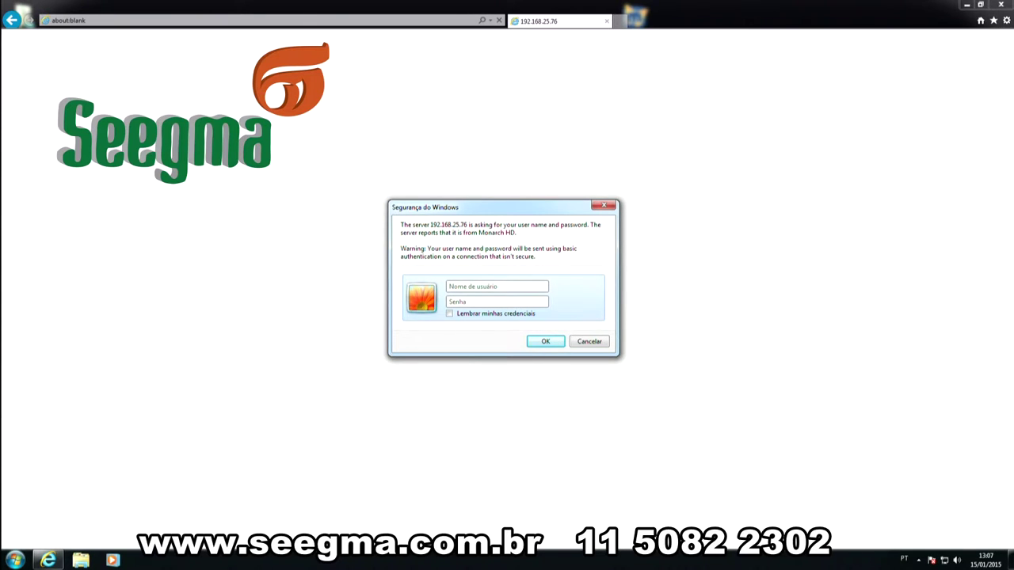
# - Log in to the Monarch HD with the device username and password
pyautogui.press('Tab')
pyautogui.press('Return')
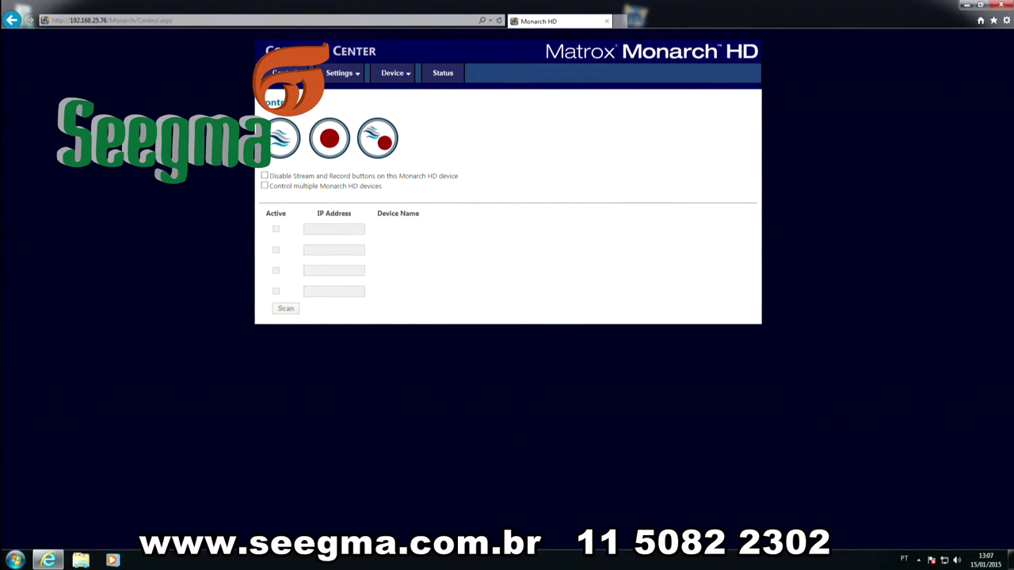
# - Go to Settings > Stream to show the Stream Settings page
pyautogui.click(281, 92)
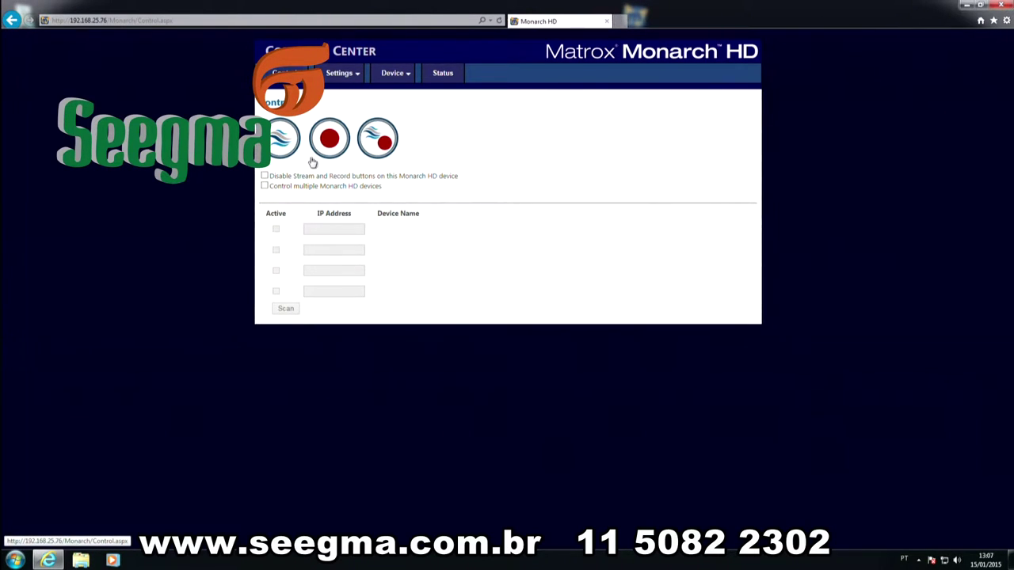
pyautogui.moveTo(327, 75)
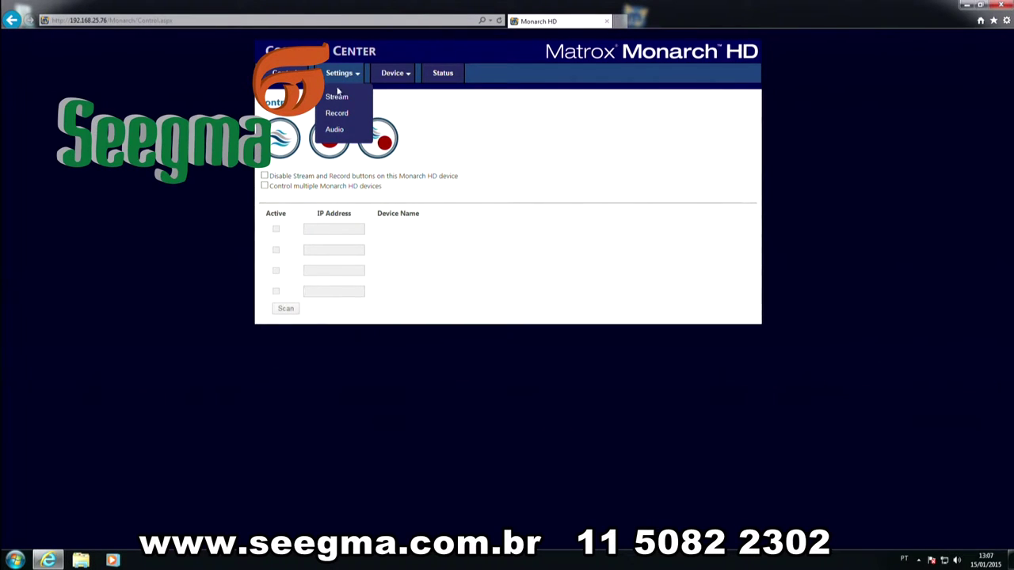
pyautogui.click(336, 99)
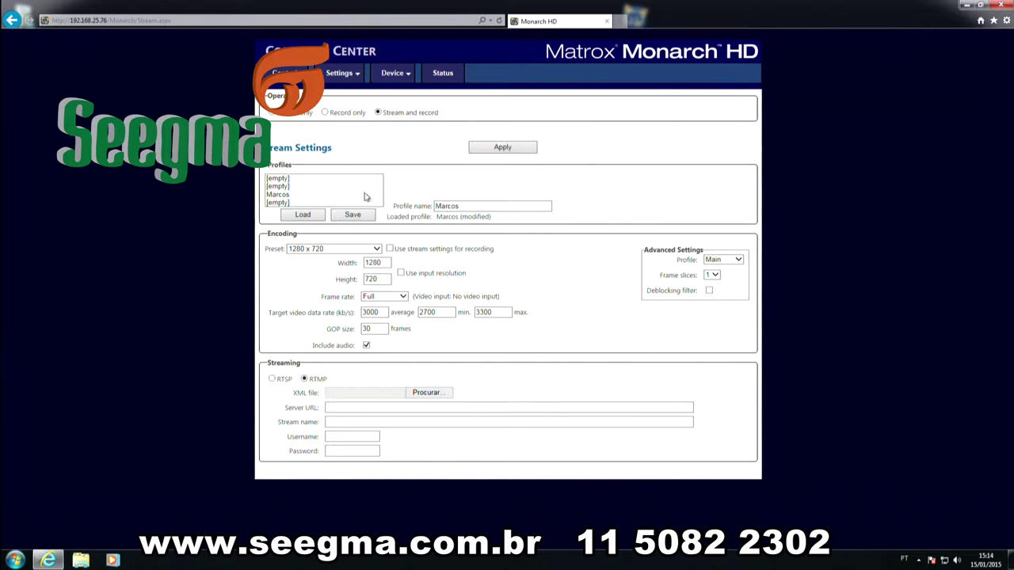
# - Name the first empty profile slot 'Marcos 001' and save the current stream settings to it
pyautogui.click(279, 181)
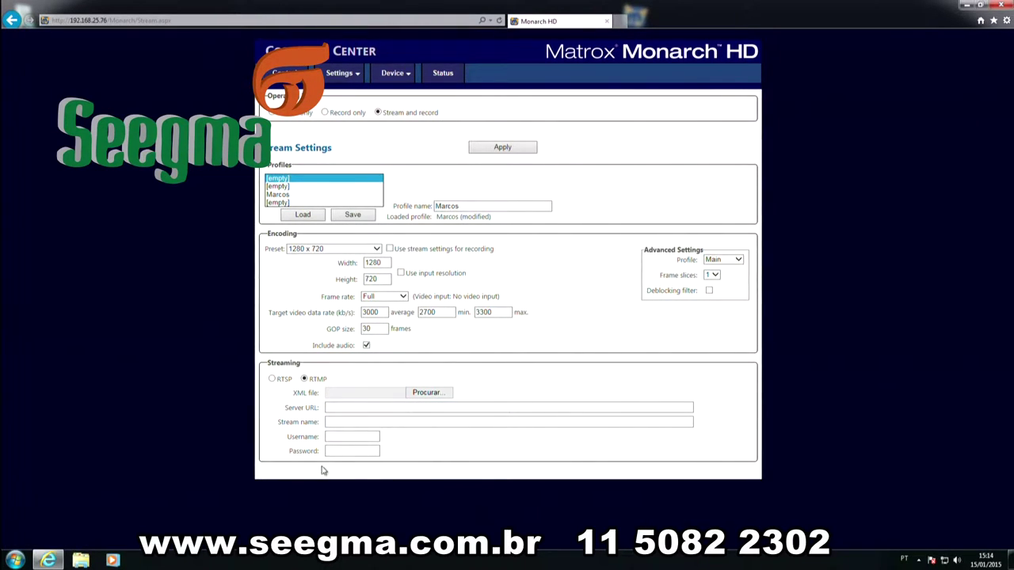
pyautogui.click(302, 217)
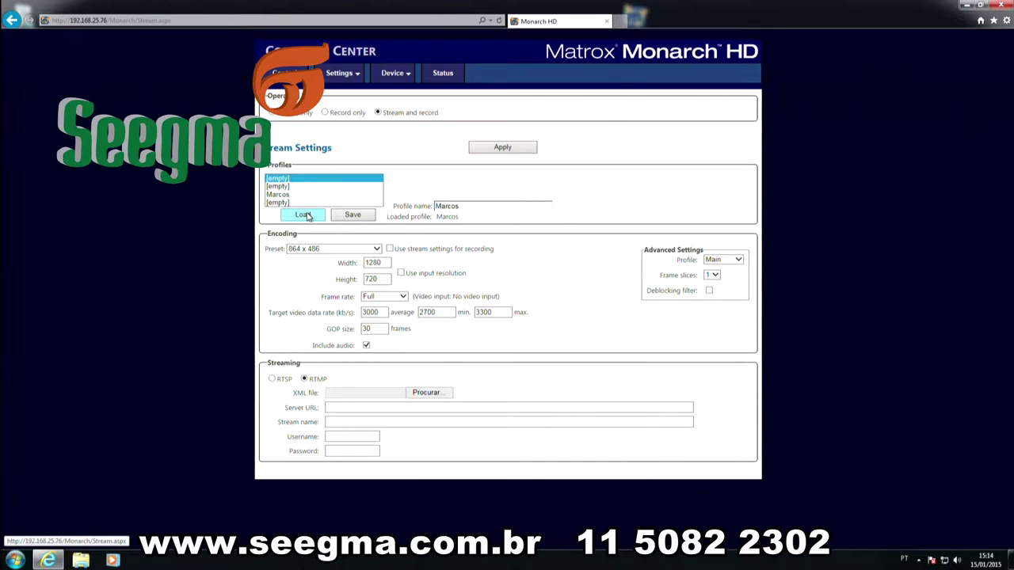
pyautogui.click(281, 194)
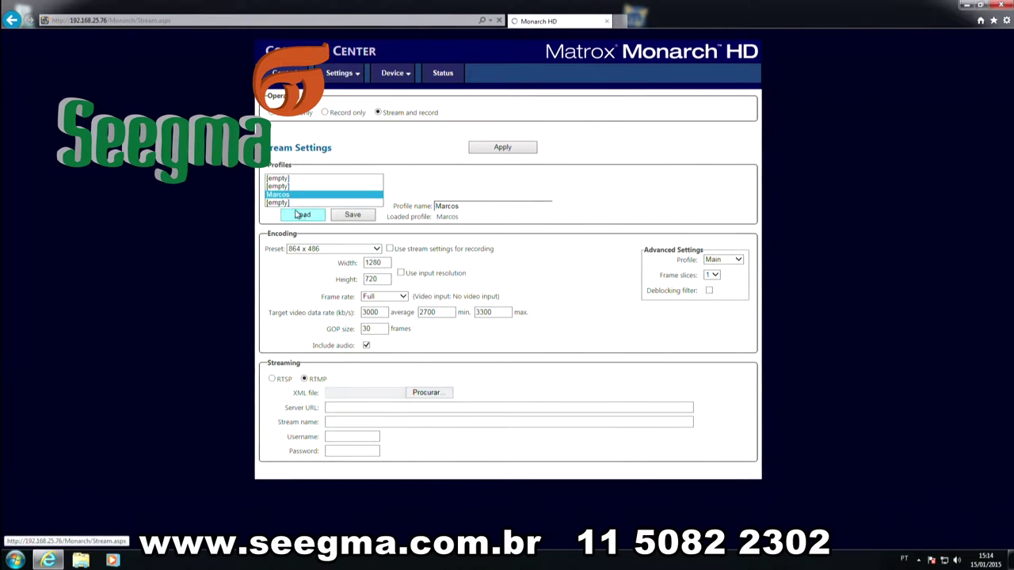
pyautogui.click(277, 181)
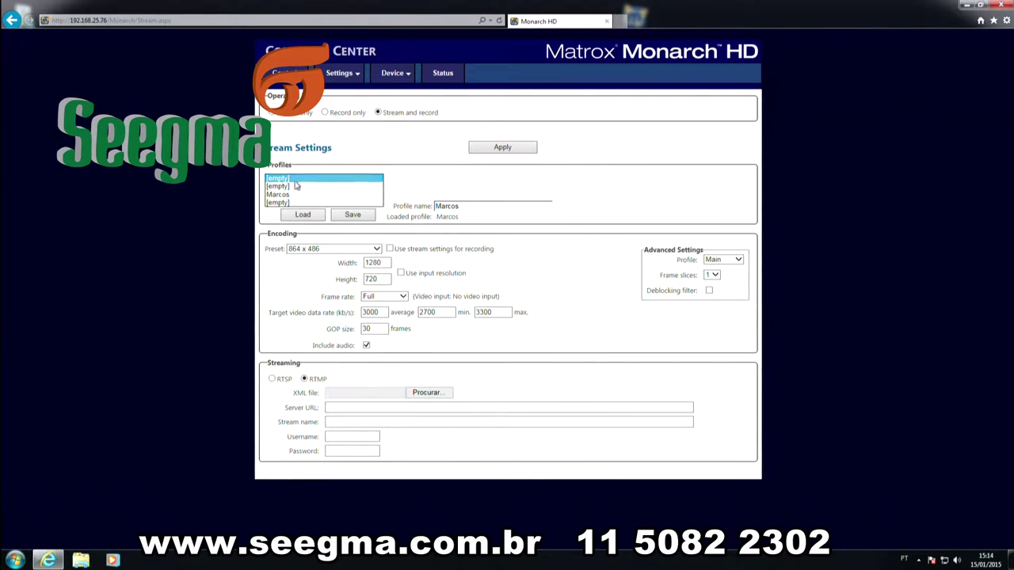
pyautogui.click(274, 181)
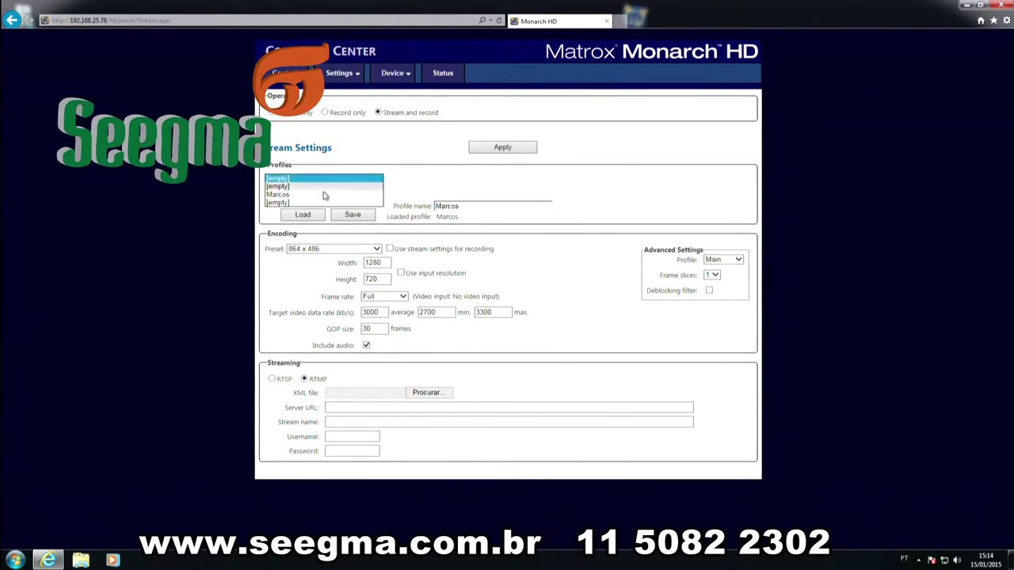
pyautogui.moveTo(471, 207); pyautogui.dragTo(403, 206)
pyautogui.write('M')
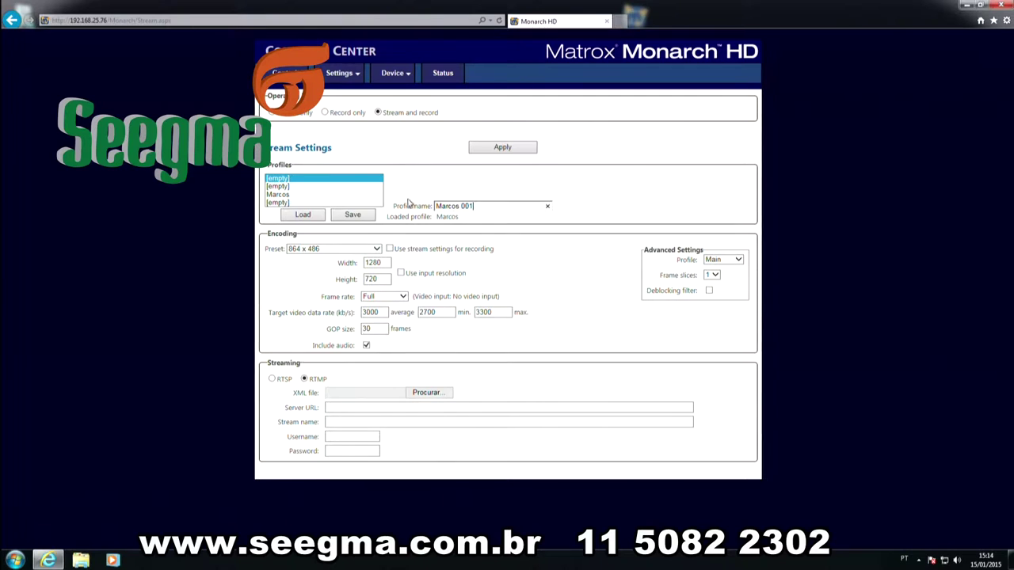
pyautogui.click(356, 215)
# - Choose the 1280 x 720 preset and enable Use stream settings for recording
pyautogui.click(377, 250)
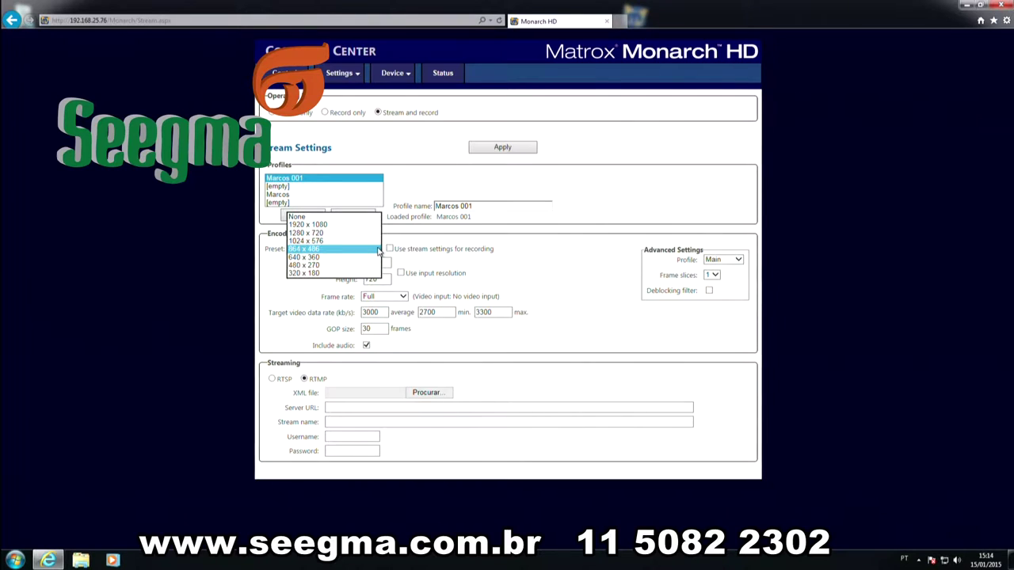
pyautogui.click(372, 249)
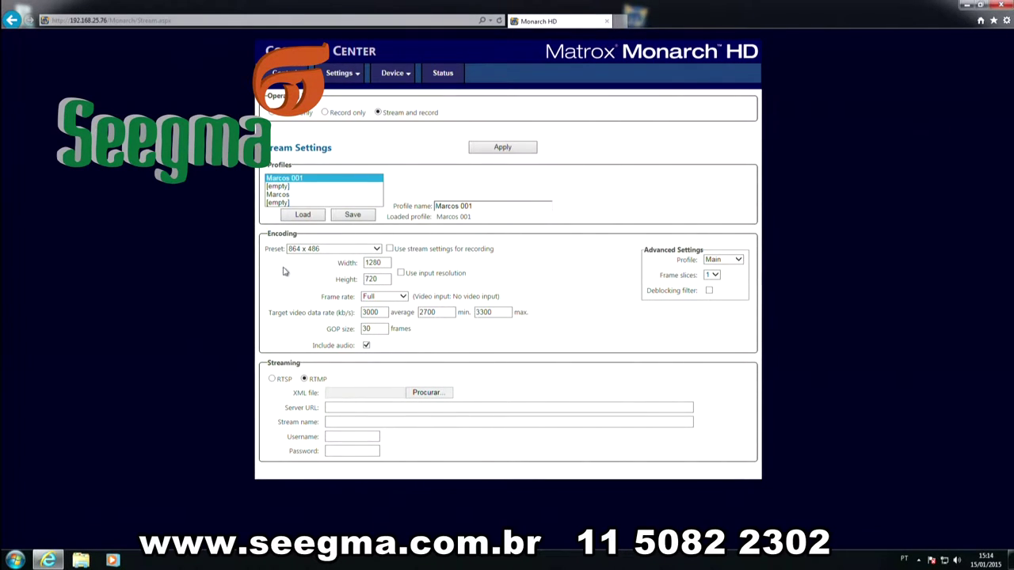
pyautogui.click(373, 248)
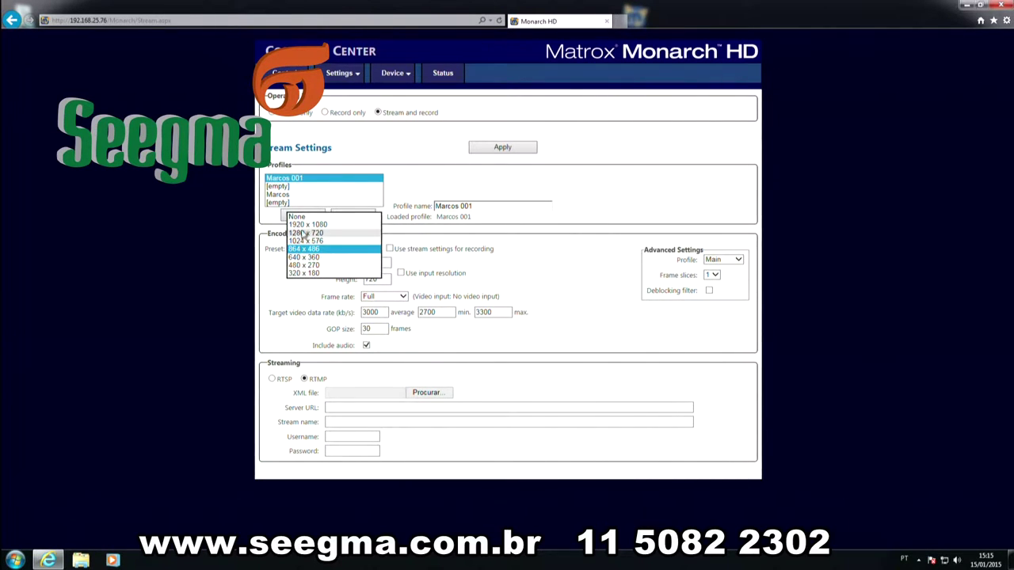
pyautogui.click(303, 233)
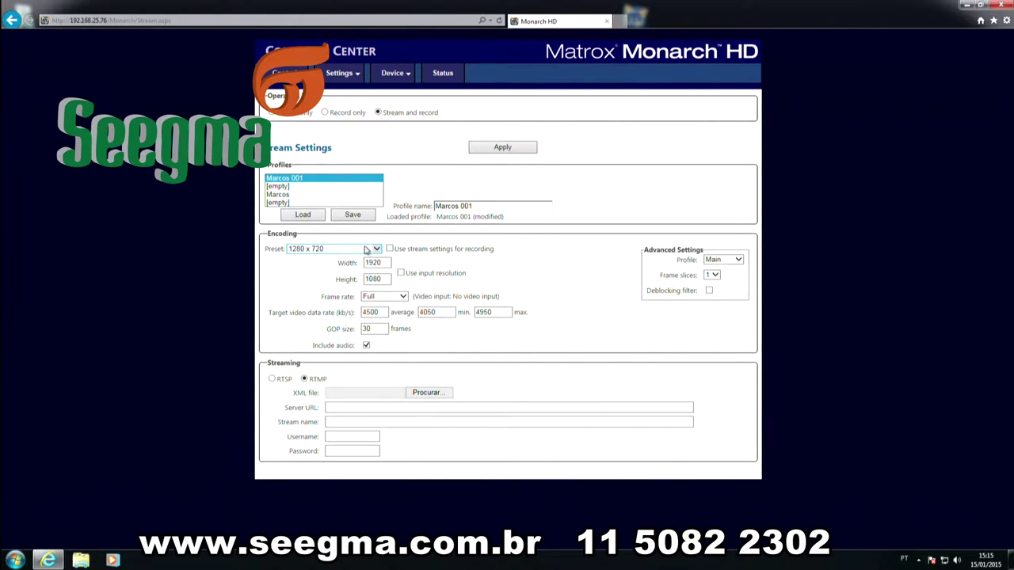
pyautogui.click(389, 250)
# - Try matching the input resolution, then revert to the 1280 x 720 resolution
pyautogui.click(330, 250)
pyautogui.click(442, 263)
pyautogui.moveTo(385, 263); pyautogui.dragTo(346, 264)
pyautogui.click(401, 274)
pyautogui.click(401, 274)
pyautogui.click(402, 296)
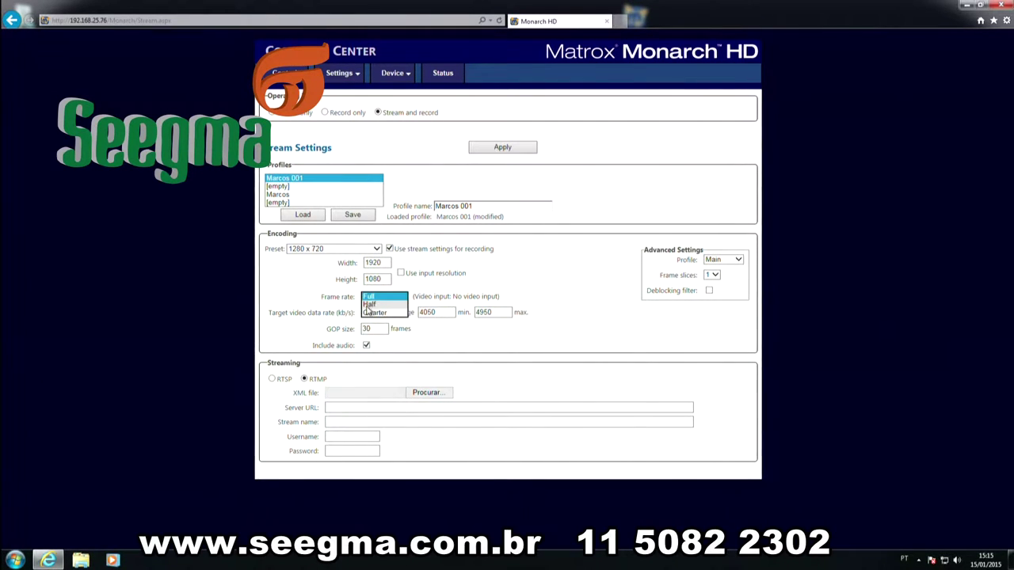
pyautogui.click(374, 298)
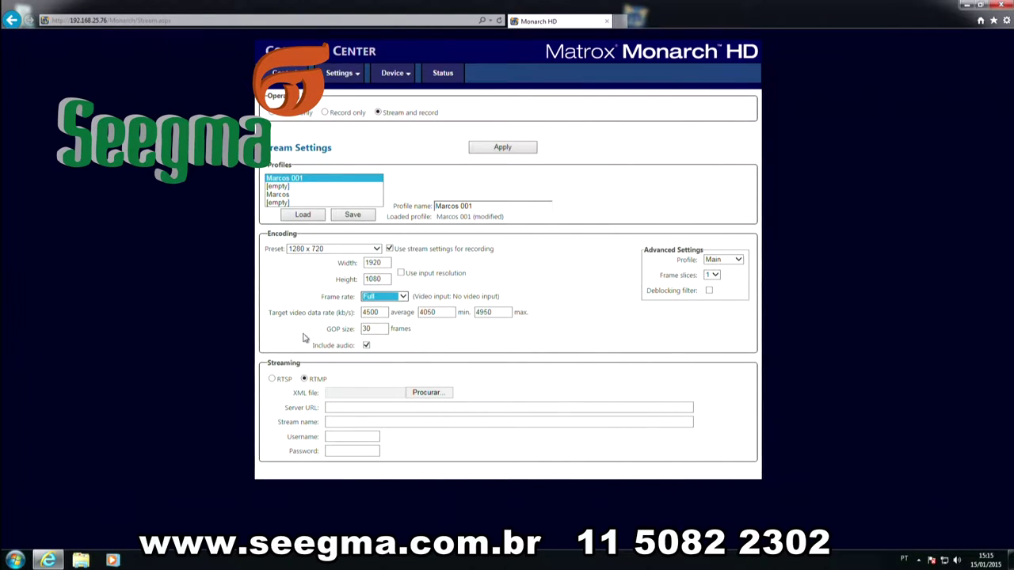
pyautogui.doubleClick(386, 315)
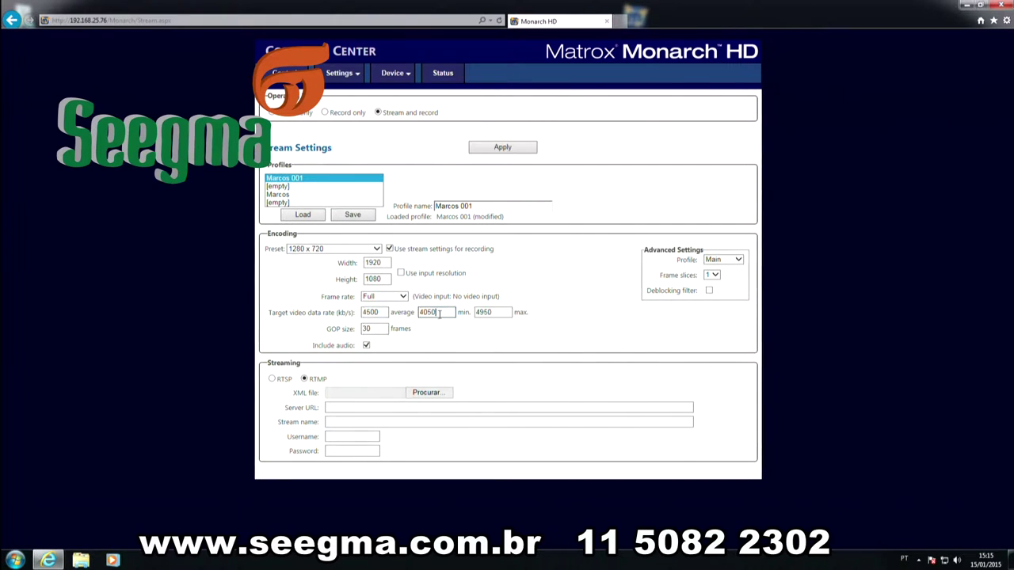
pyautogui.doubleClick(437, 315)
pyautogui.doubleClick(499, 314)
pyautogui.click(350, 327)
pyautogui.click(349, 326)
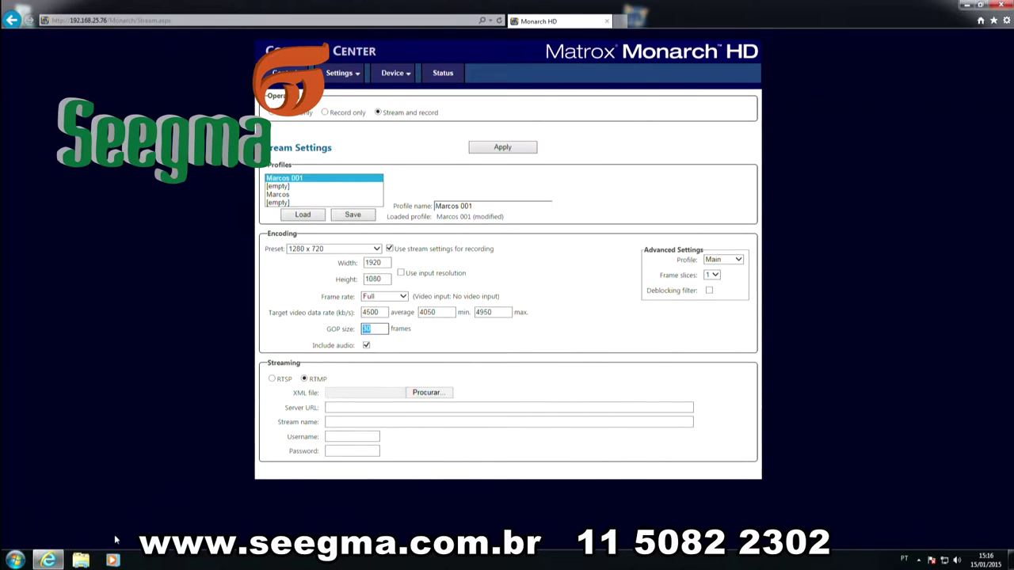
pyautogui.click(380, 328)
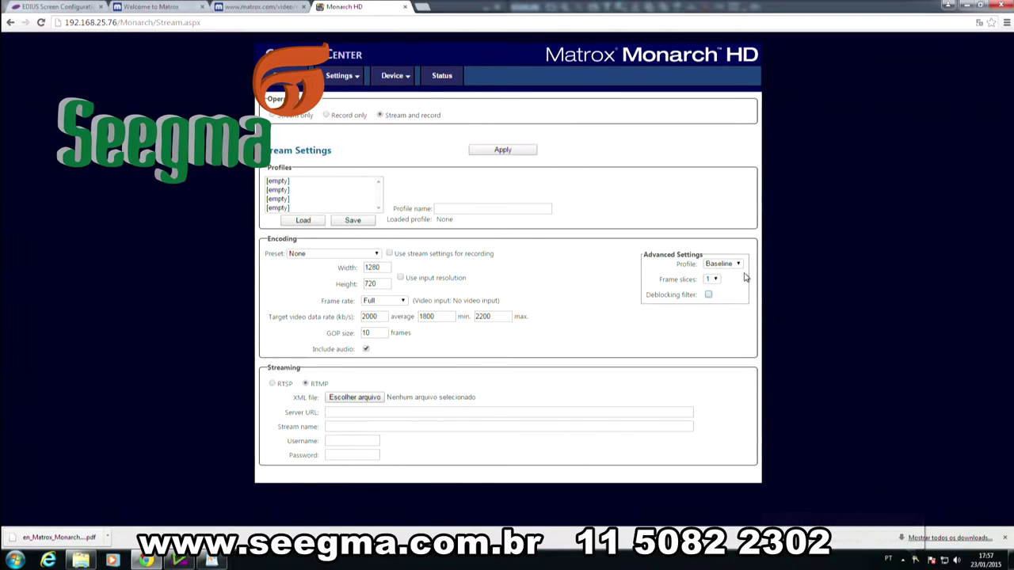
pyautogui.click(737, 265)
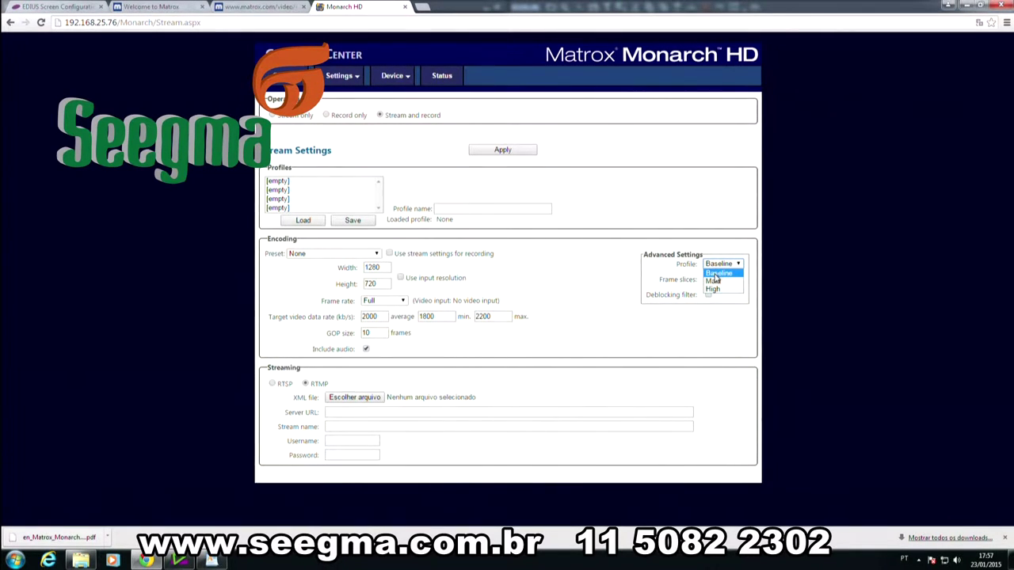
pyautogui.click(717, 267)
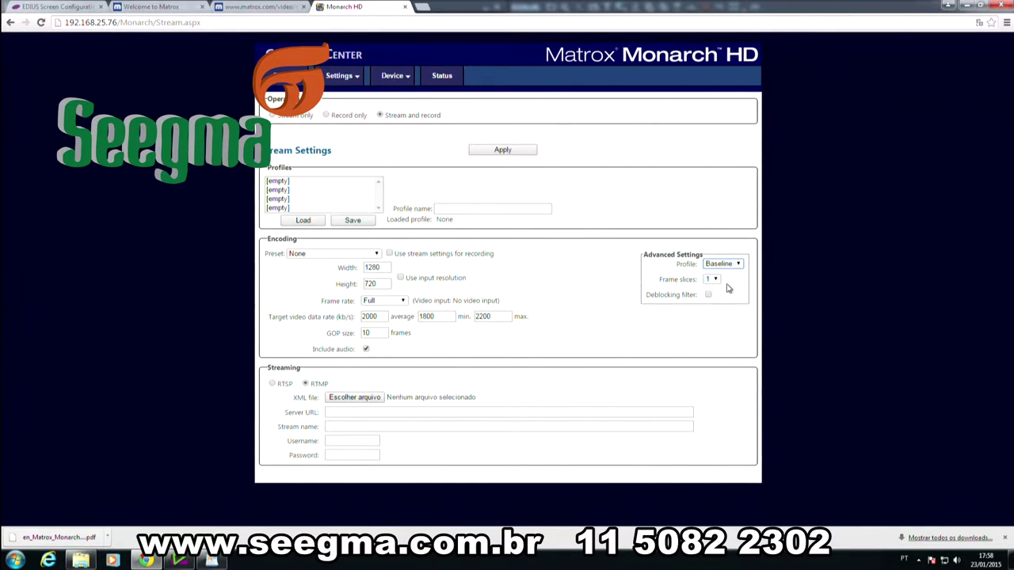
pyautogui.click(716, 280)
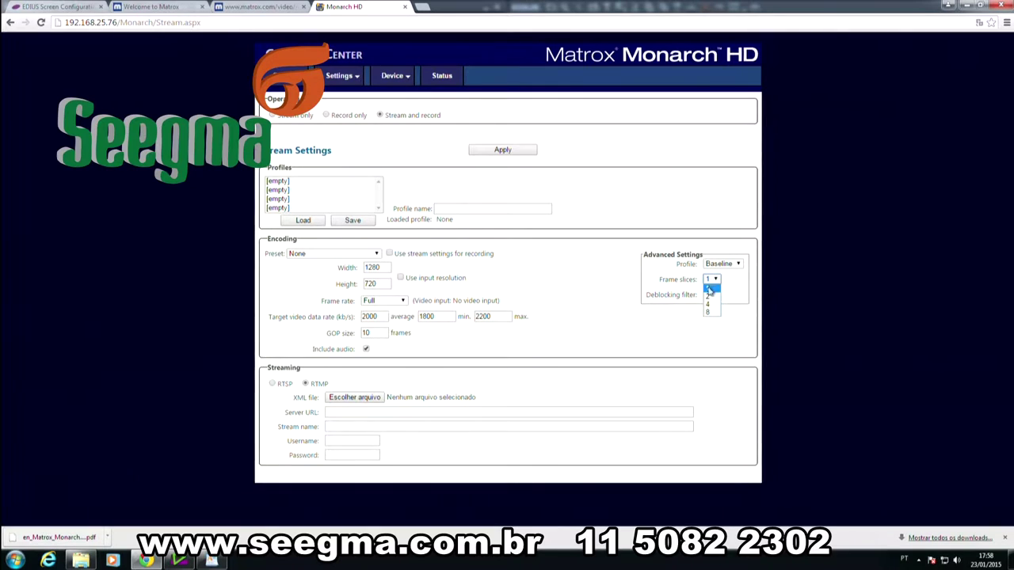
pyautogui.click(733, 293)
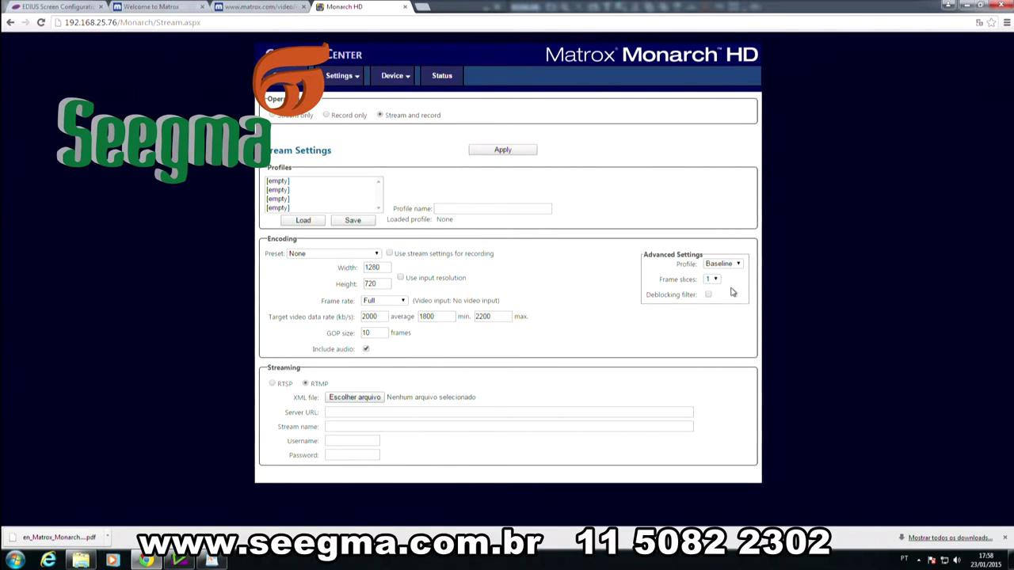
pyautogui.click(708, 295)
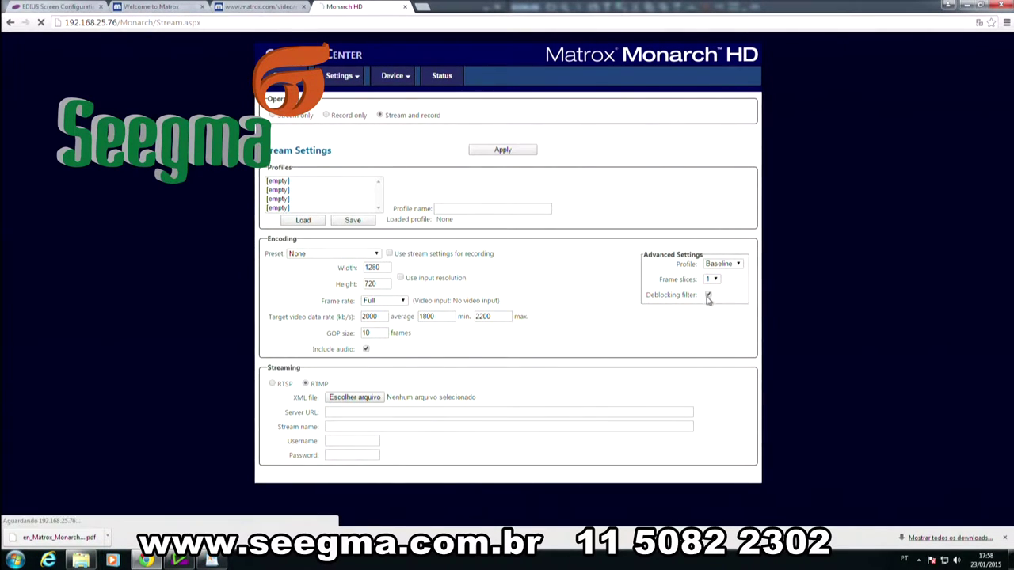
pyautogui.click(708, 296)
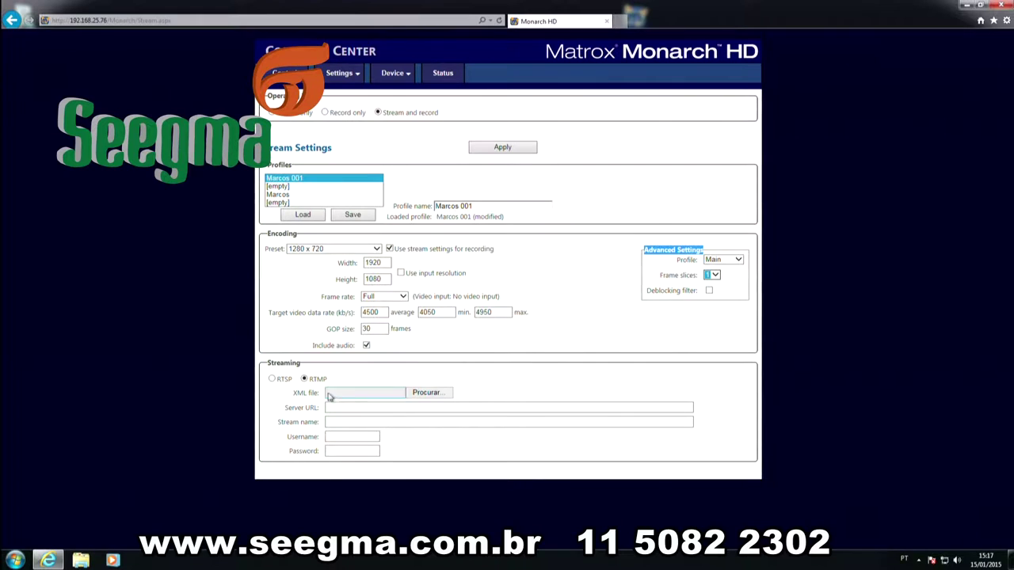
# - Load the 1280x720 1536k XML profile from IMAGEM (E:) > profiles exemplo
pyautogui.click(428, 394)
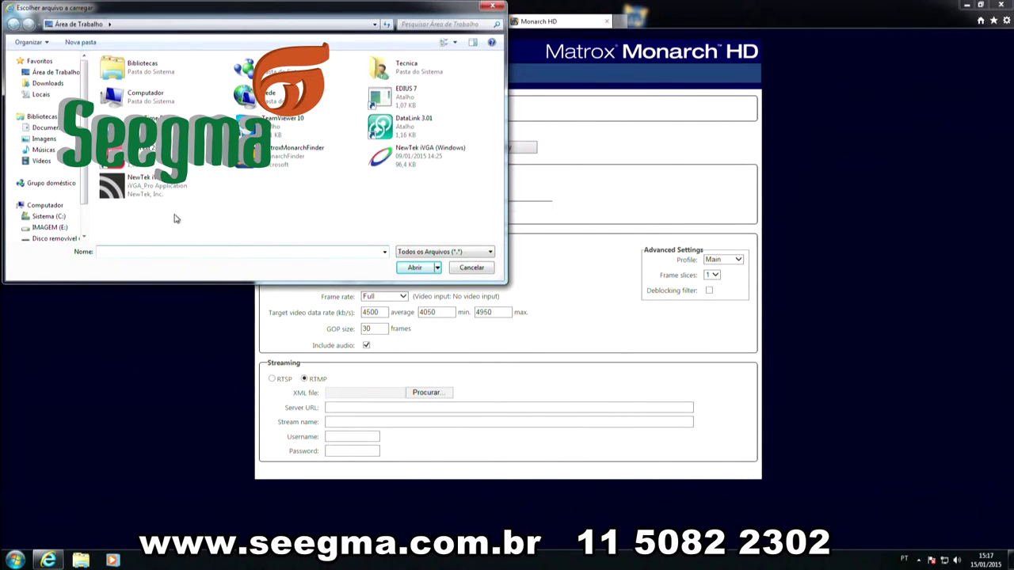
pyautogui.click(49, 217)
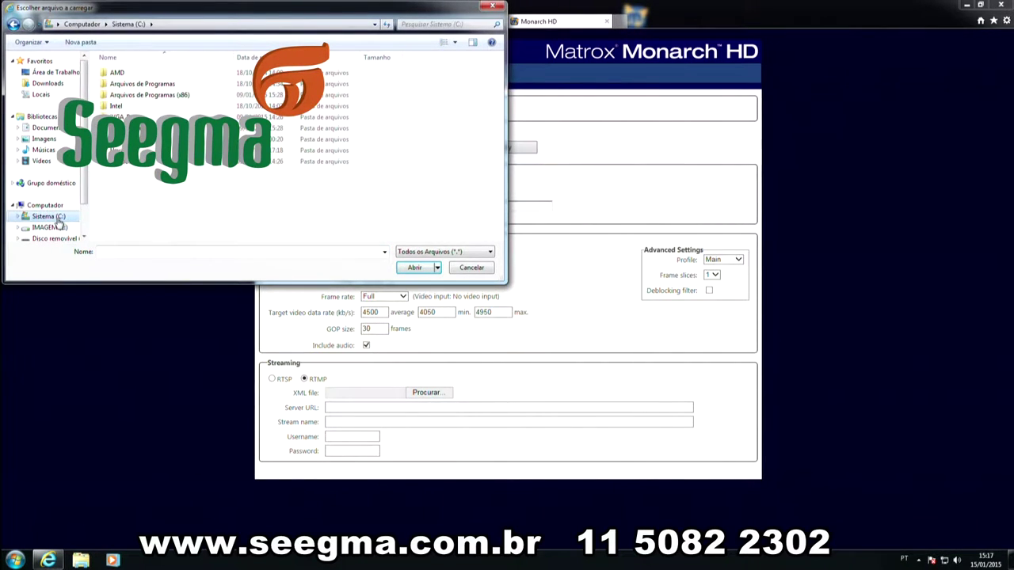
pyautogui.click(56, 226)
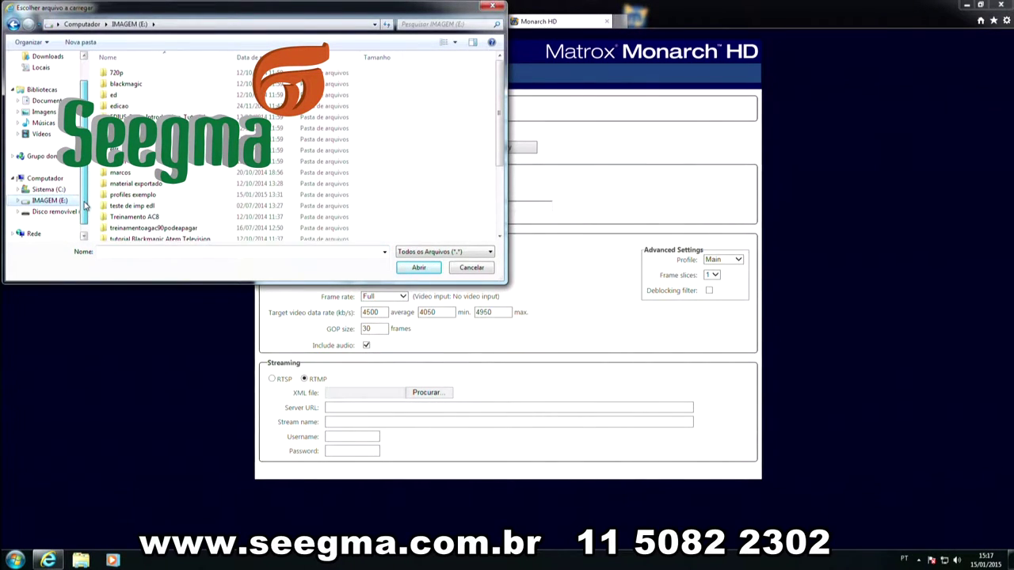
pyautogui.click(141, 202)
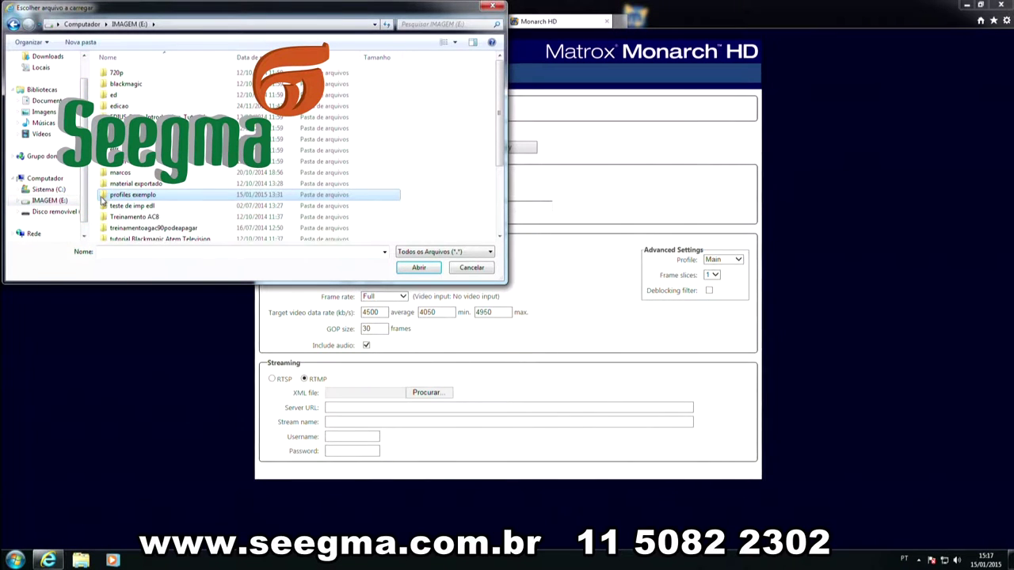
pyautogui.doubleClick(102, 201)
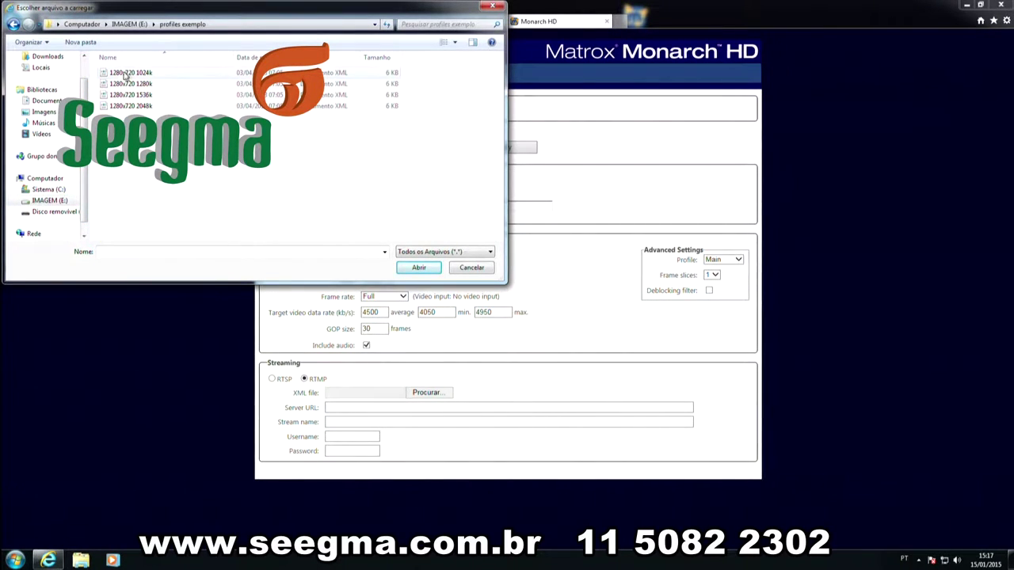
pyautogui.click(126, 75)
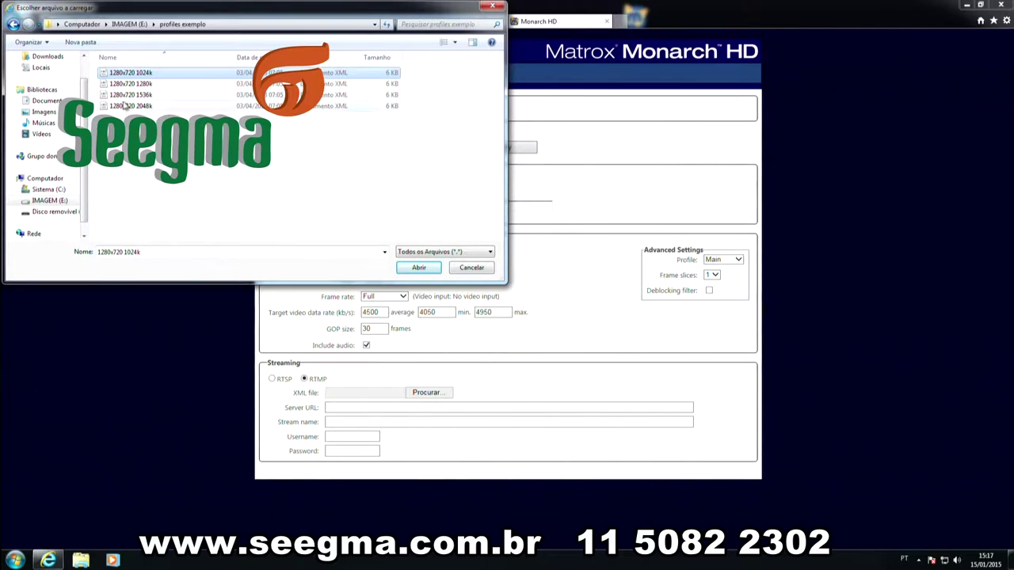
pyautogui.click(148, 95)
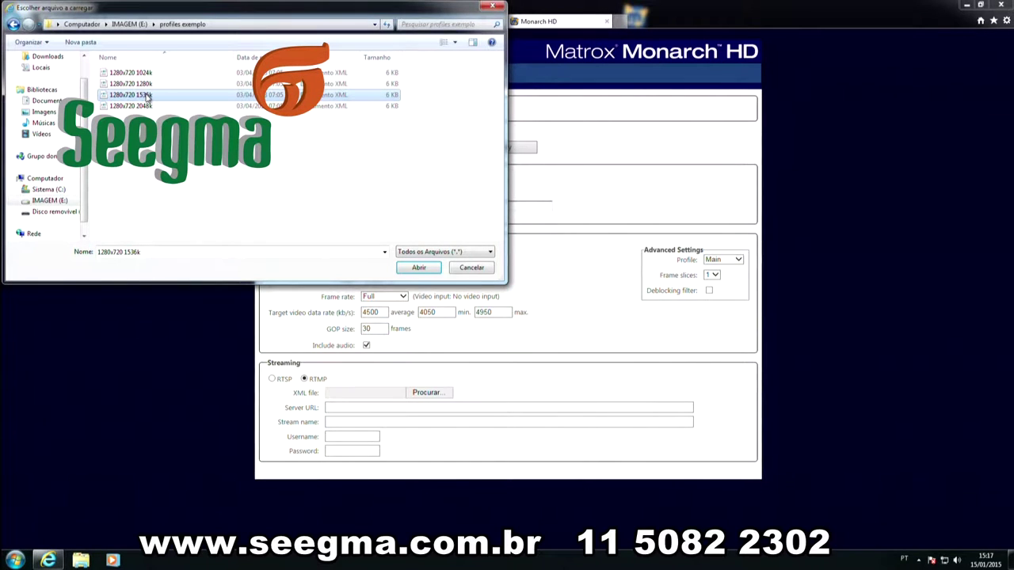
pyautogui.click(419, 268)
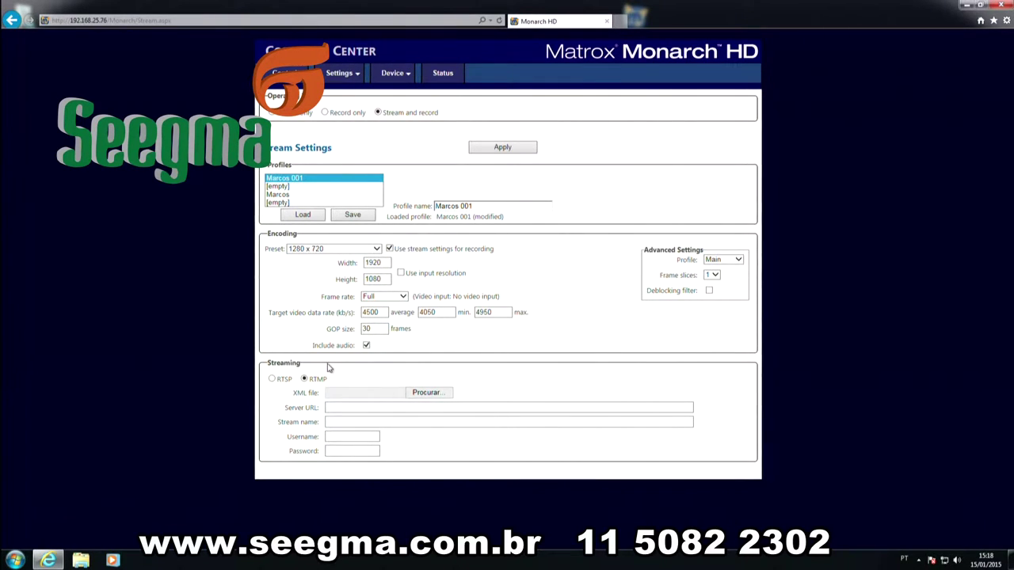
pyautogui.click(340, 408)
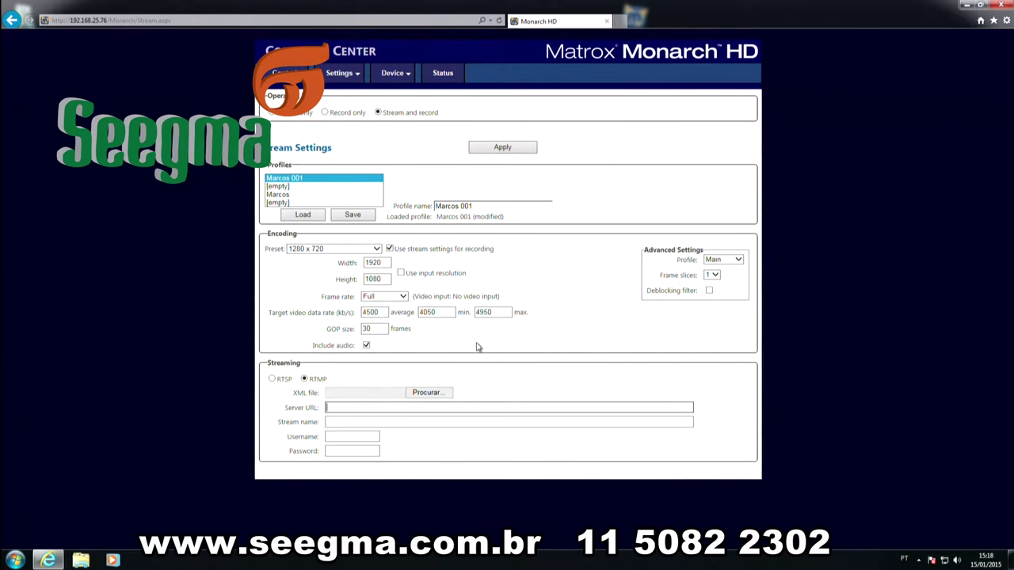
pyautogui.click(343, 421)
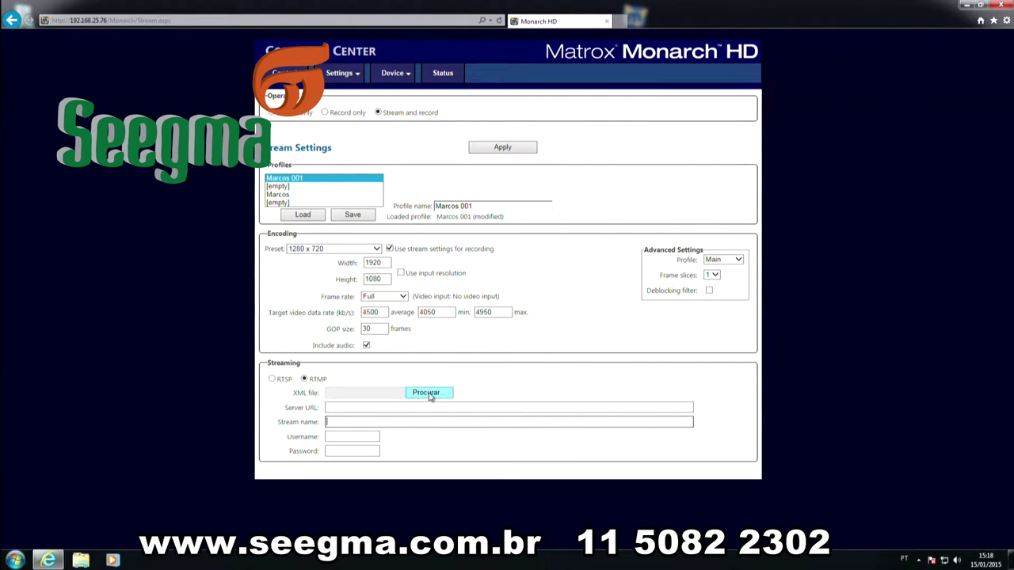
pyautogui.click(342, 437)
pyautogui.click(342, 451)
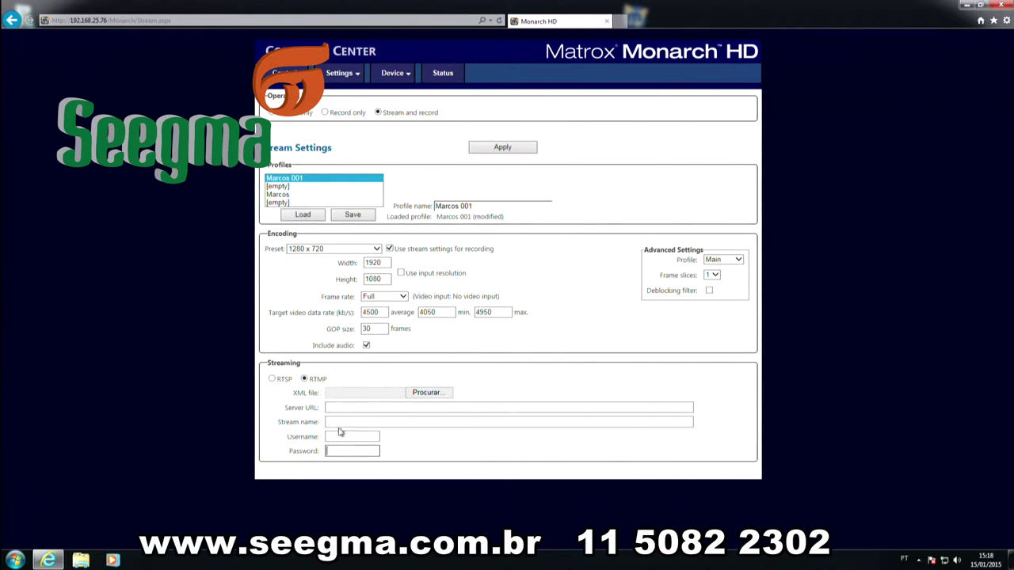
pyautogui.click(344, 407)
pyautogui.click(342, 421)
pyautogui.click(340, 436)
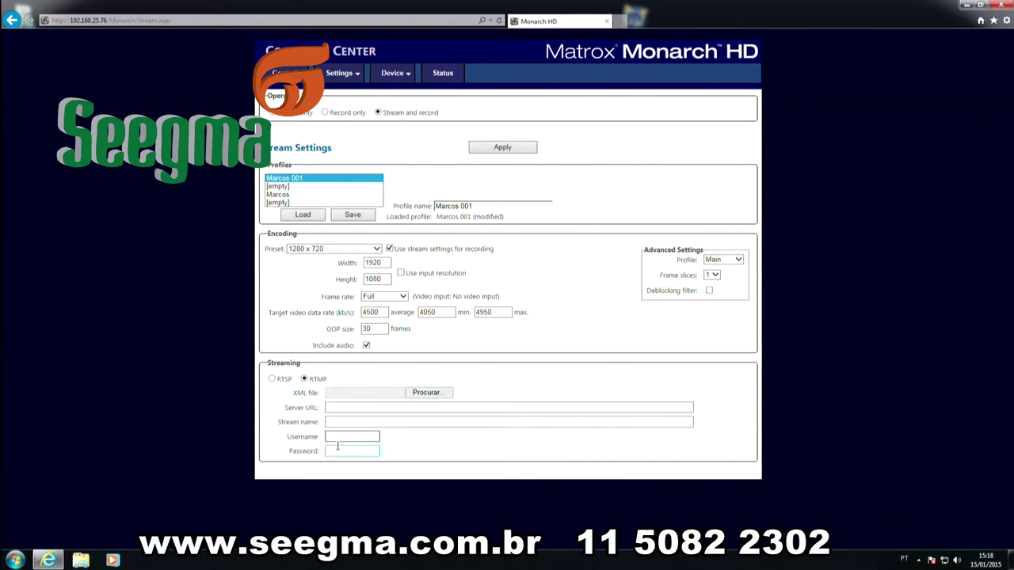
pyautogui.click(343, 407)
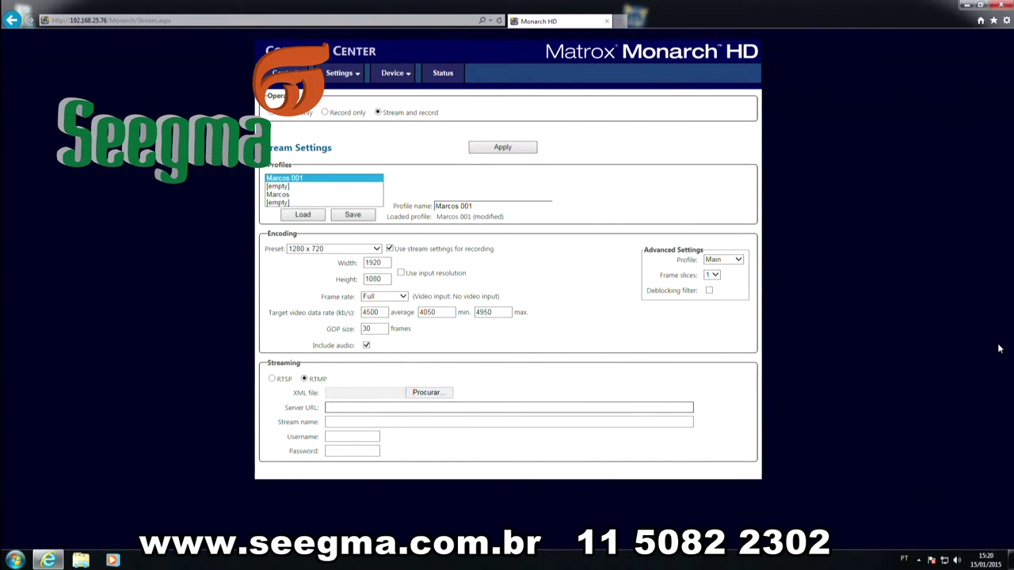
# - Switch input to English and enter Server URL rtmp://fmgw.acs006.internap.com/wtvseeggma/live_1
pyautogui.write('rtmp')
pyautogui.click(904, 559)
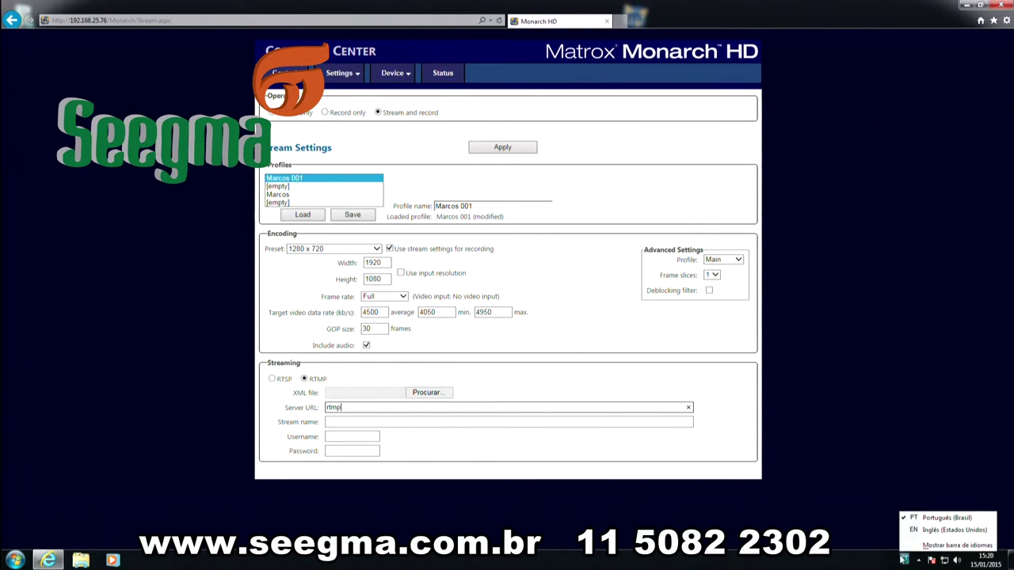
pyautogui.click(912, 530)
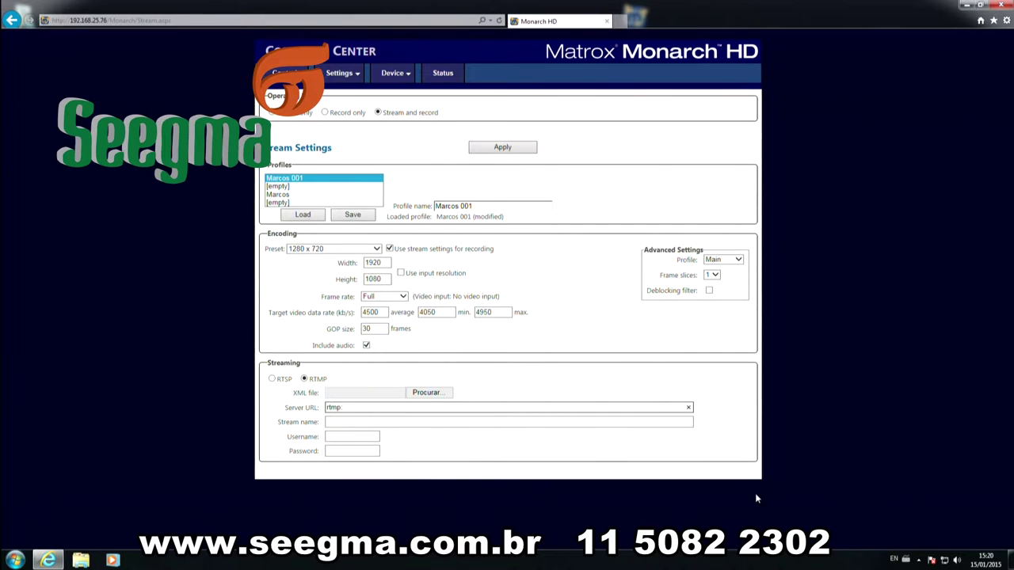
pyautogui.write('rtmp://fmgw.acs006.internap.com/wtvseeggma')
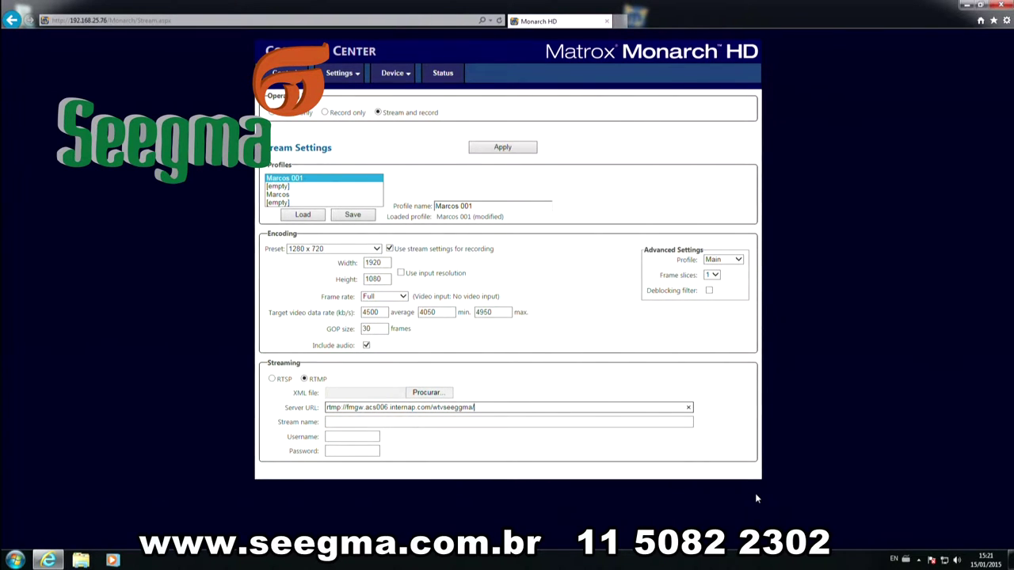
pyautogui.write('/live_1')
pyautogui.click(354, 421)
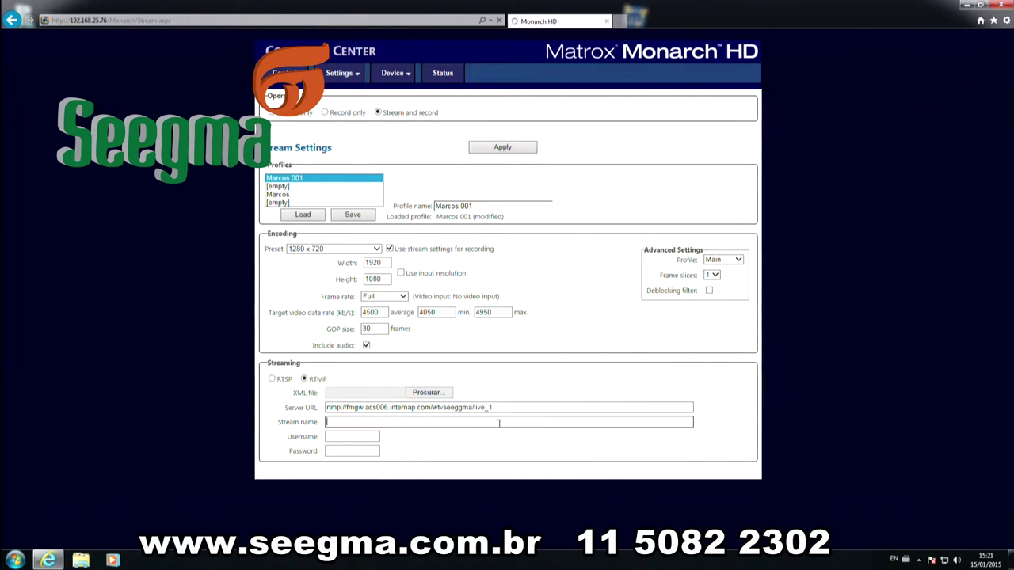
# - Enter the stream name live_1/tvseegma?http=1, fixing the keyboard layout along the way
pyautogui.hotkey('alt', 'shift')
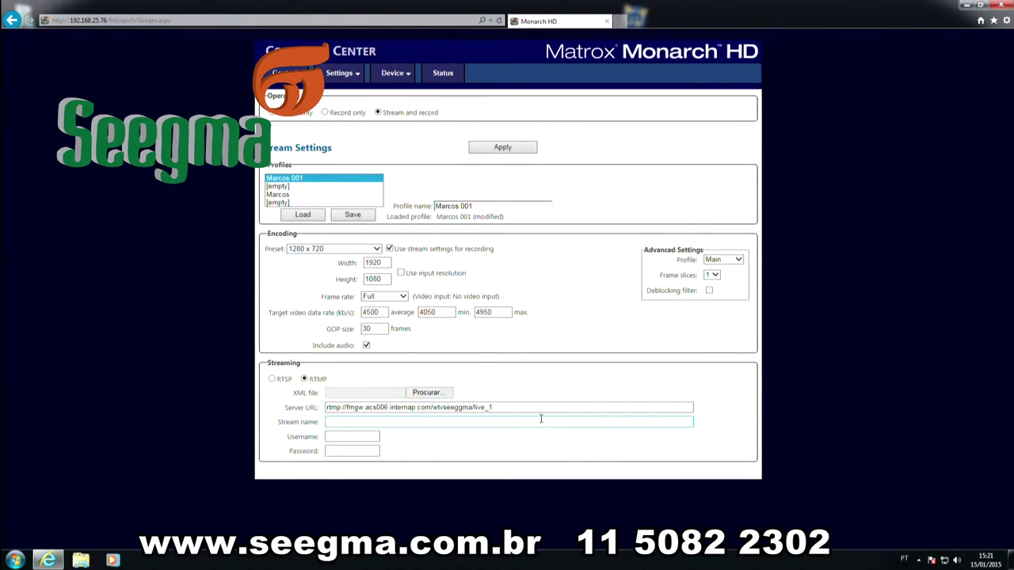
pyautogui.click(354, 421)
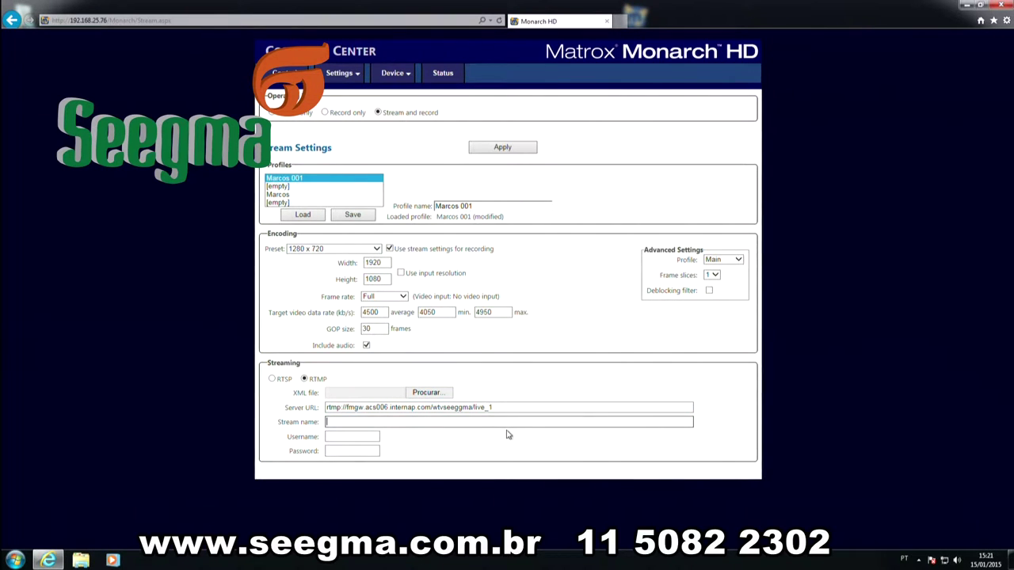
pyautogui.write('tvseegma')
pyautogui.write('C')
pyautogui.press('BackSpace')
pyautogui.click(904, 559)
pyautogui.click(912, 533)
pyautogui.write('tp=1')
# - Fill in the stream username and password, then apply the RTMP stream settings
pyautogui.press('Tab')
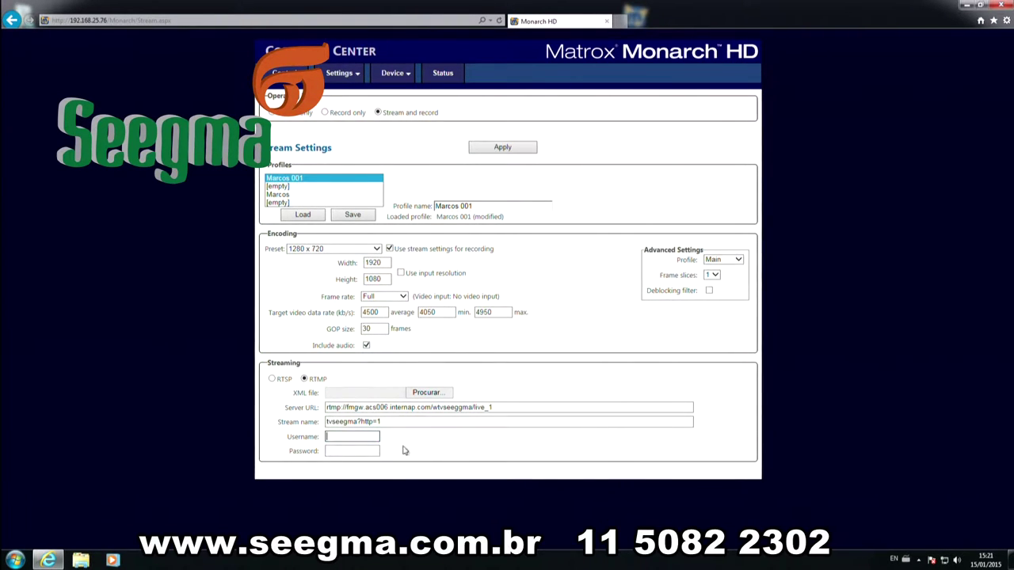
pyautogui.write('tvseegma')
pyautogui.click(343, 450)
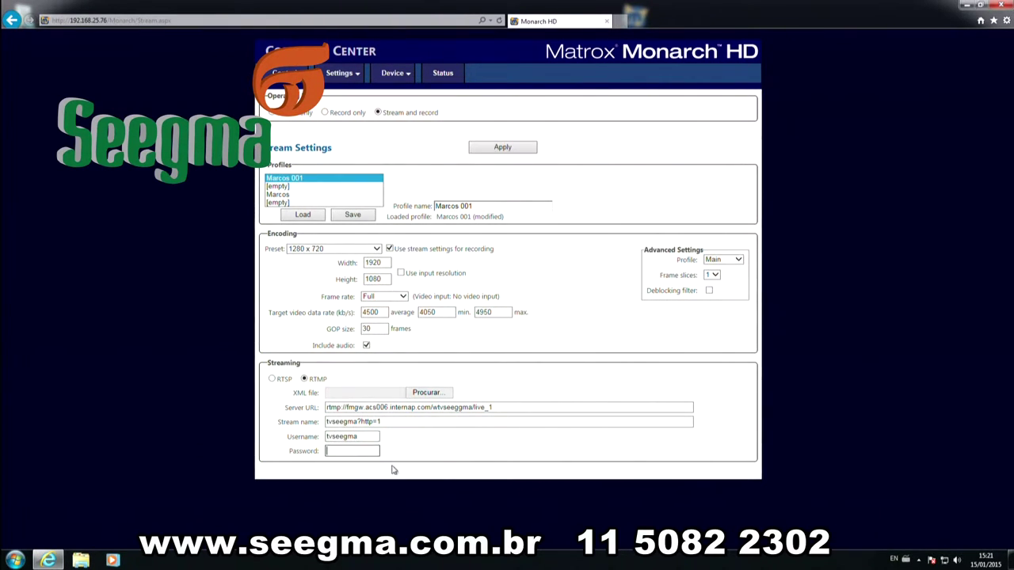
pyautogui.write('••••••••')
pyautogui.click(503, 148)
# - Bring up the Record Settings page and expand the Media dropdown in the Recording section
pyautogui.click(338, 74)
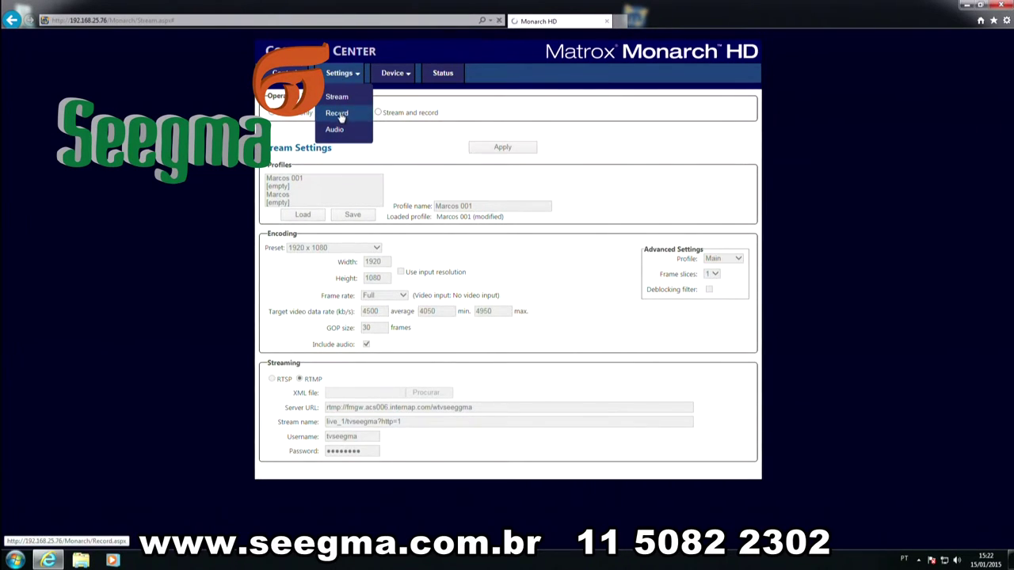
pyautogui.click(339, 114)
pyautogui.click(402, 113)
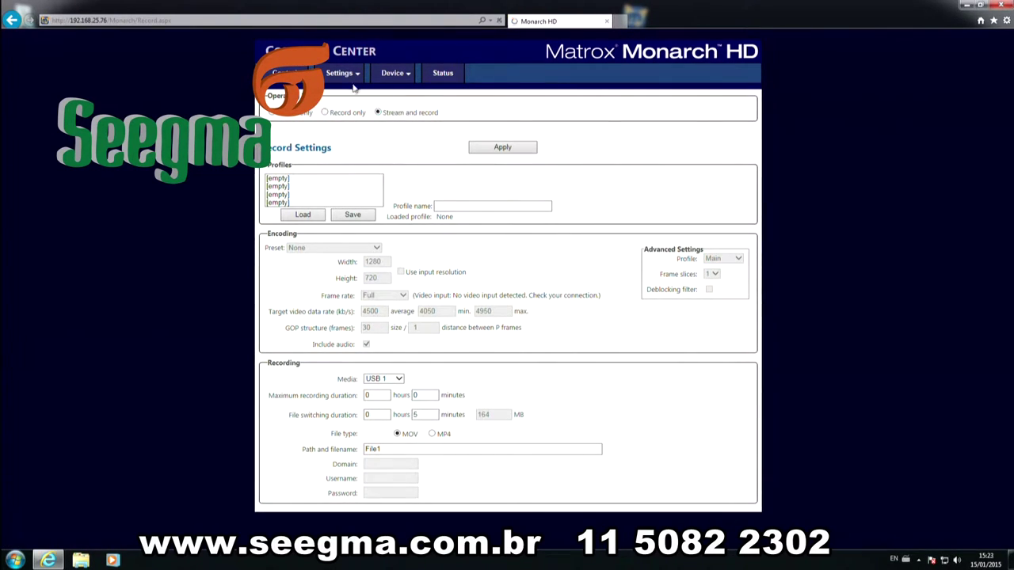
pyautogui.click(356, 74)
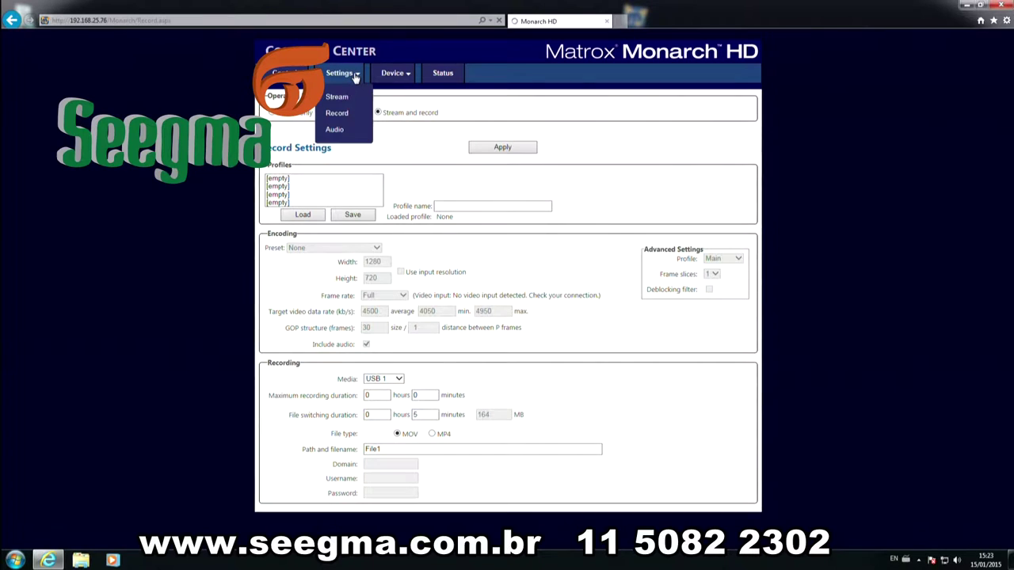
pyautogui.click(337, 115)
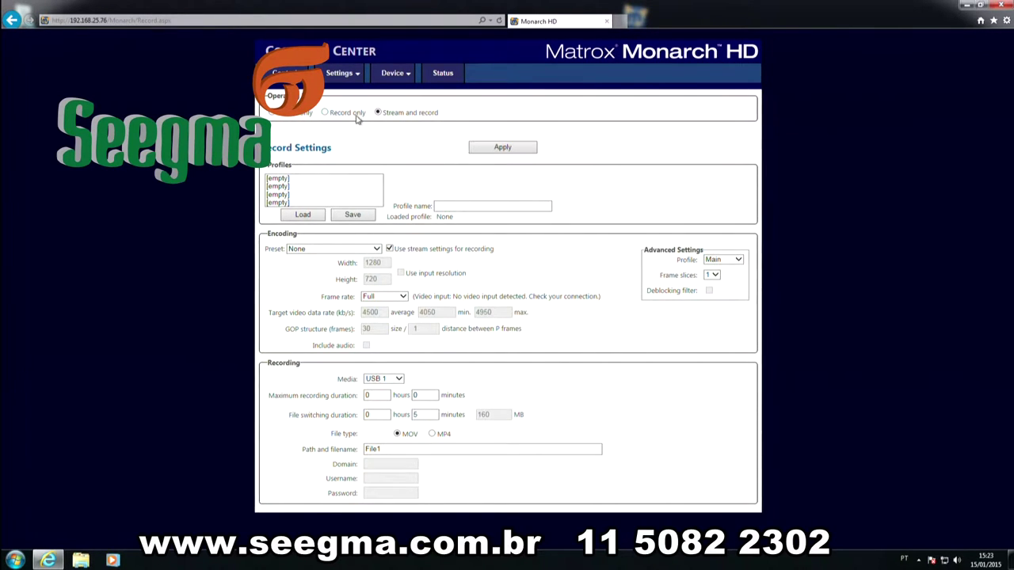
pyautogui.click(355, 78)
pyautogui.click(398, 380)
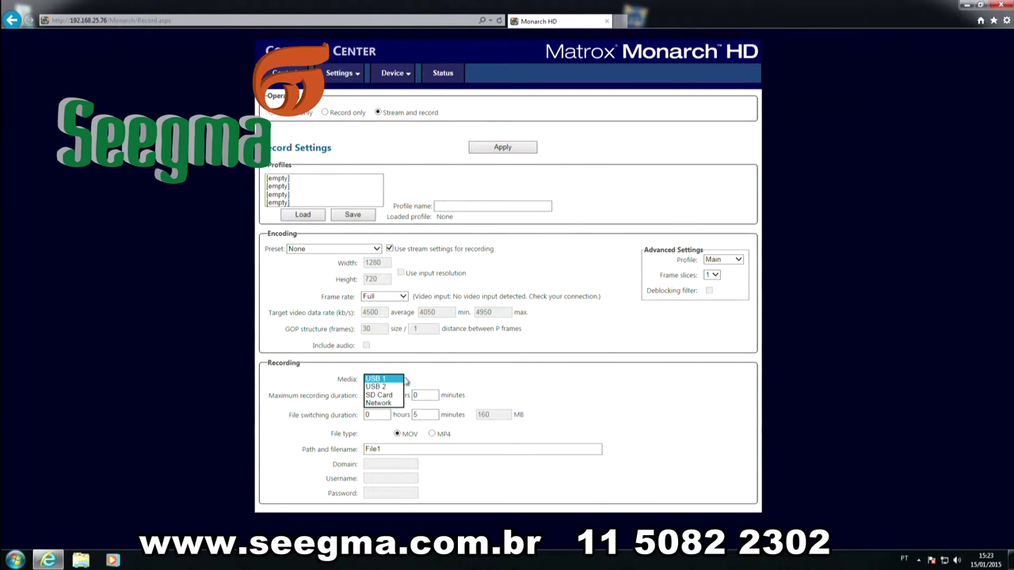
# - Switch the recording media from USB 1 to USB 2 in Record Settings
pyautogui.press('Escape')
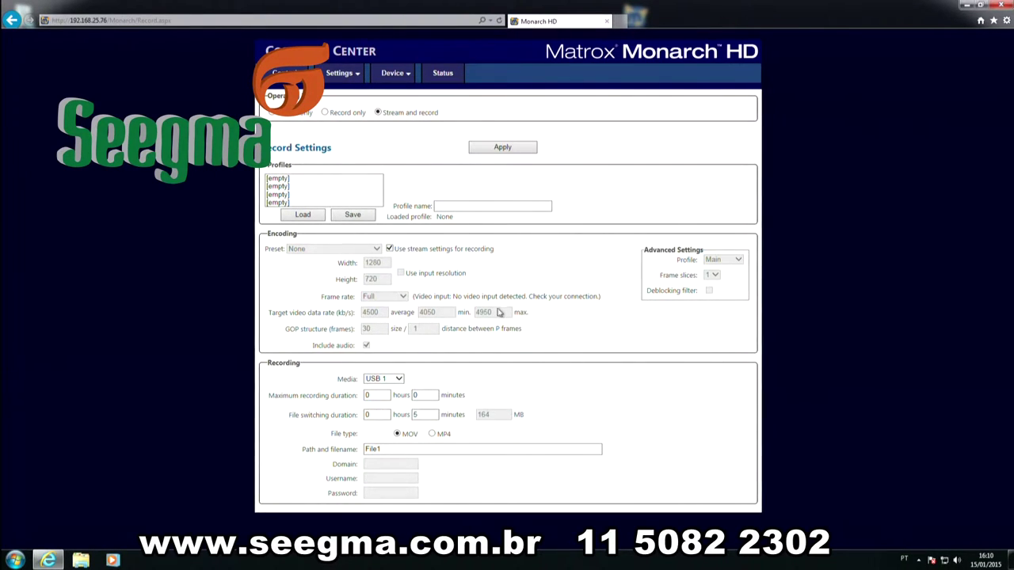
pyautogui.click(399, 378)
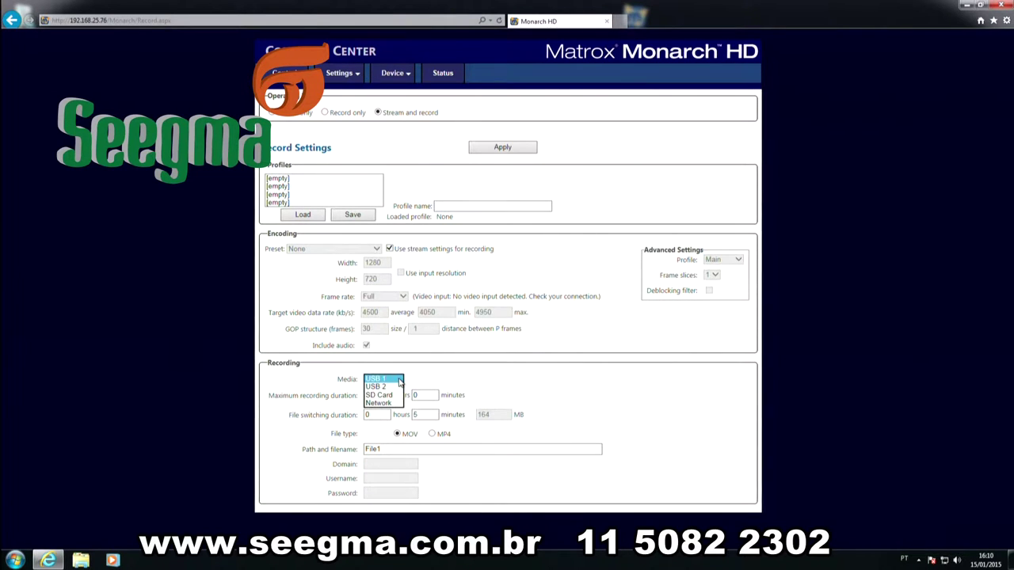
pyautogui.click(381, 386)
pyautogui.click(389, 378)
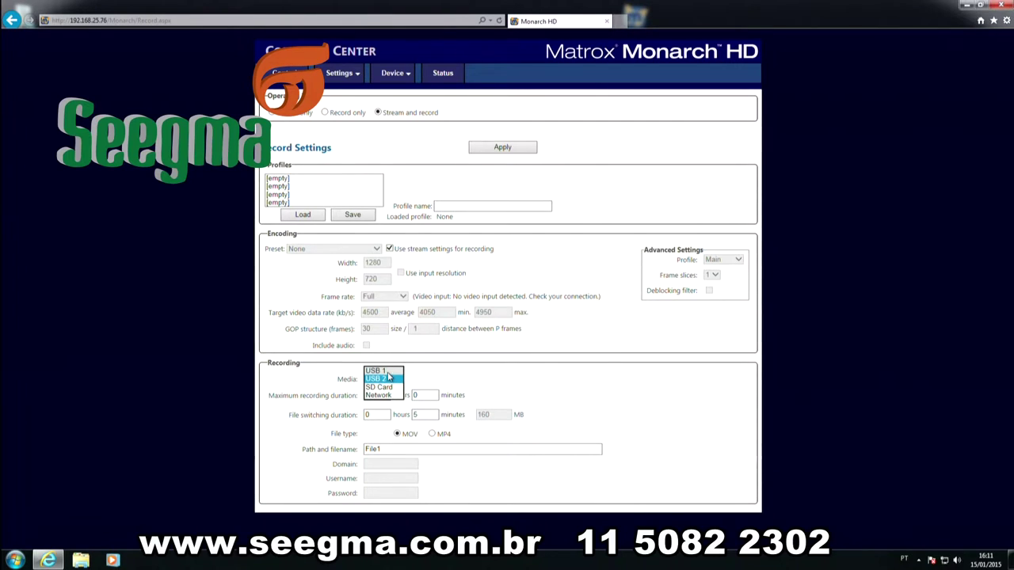
pyautogui.click(456, 371)
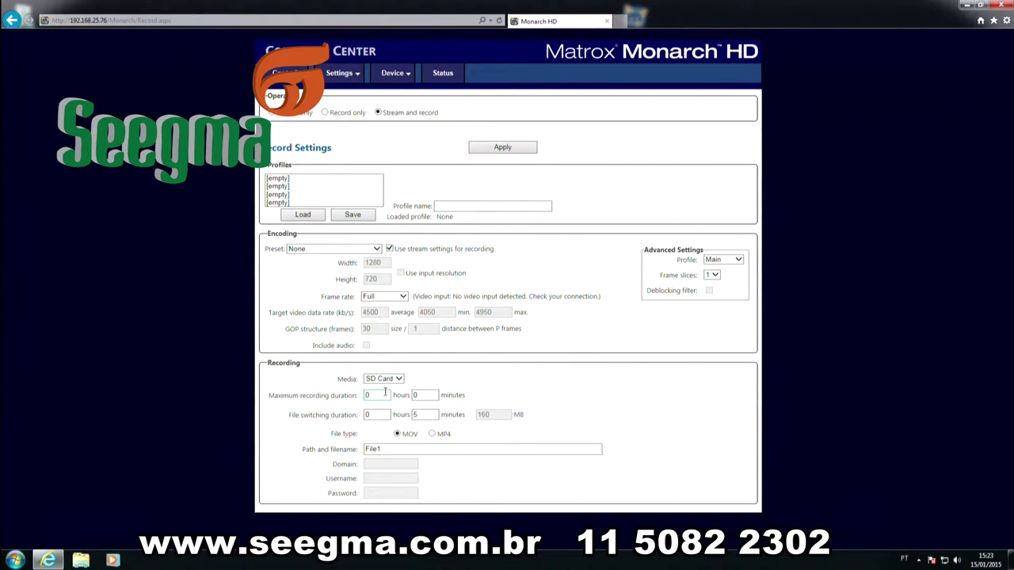
# - Record to SD Card as MOV with filename File1, then go to the Device Account page
pyautogui.press('Tab')
pyautogui.click(432, 435)
pyautogui.click(401, 435)
pyautogui.doubleClick(385, 449)
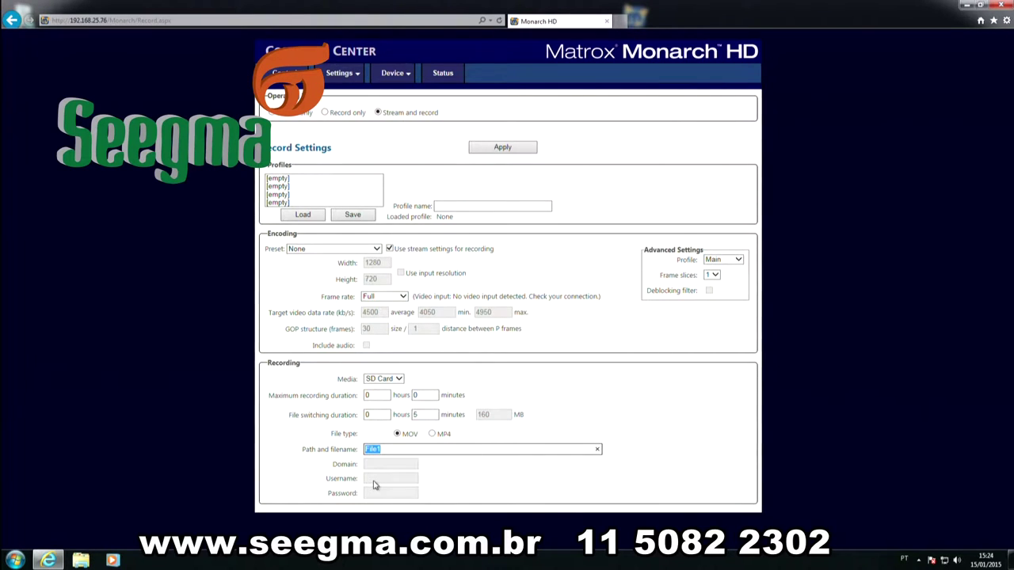
pyautogui.click(370, 497)
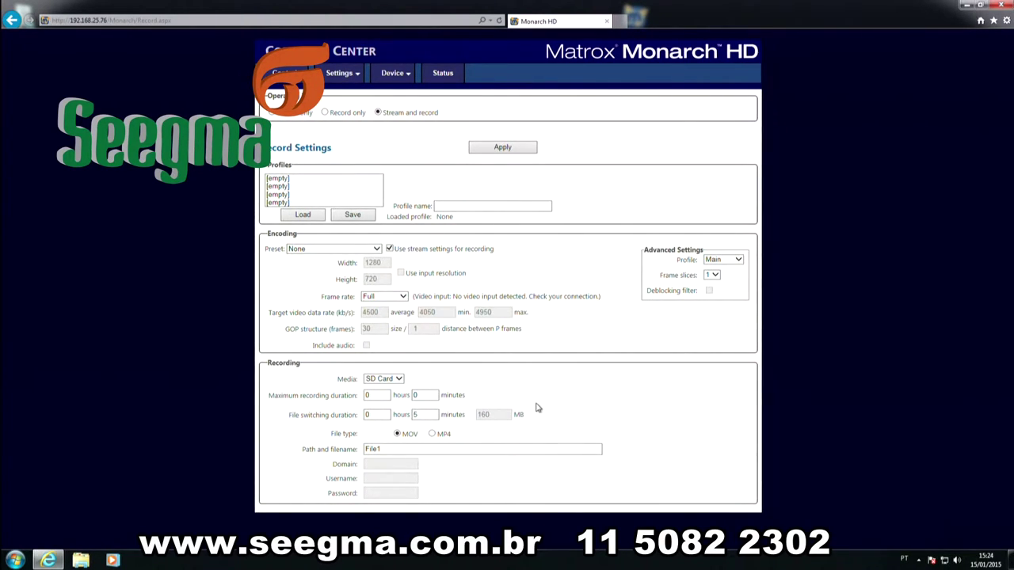
pyautogui.moveTo(392, 75)
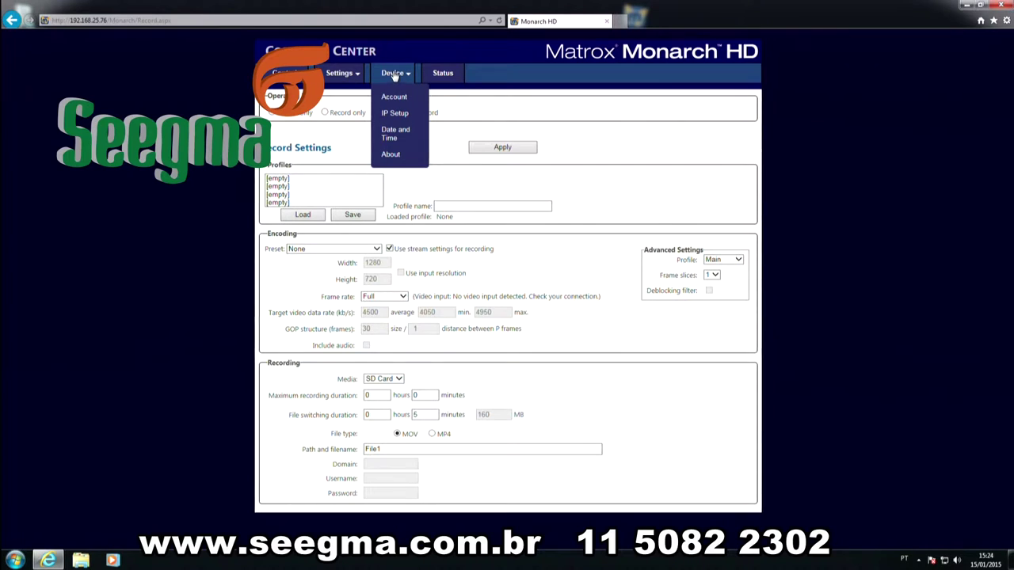
pyautogui.click(397, 102)
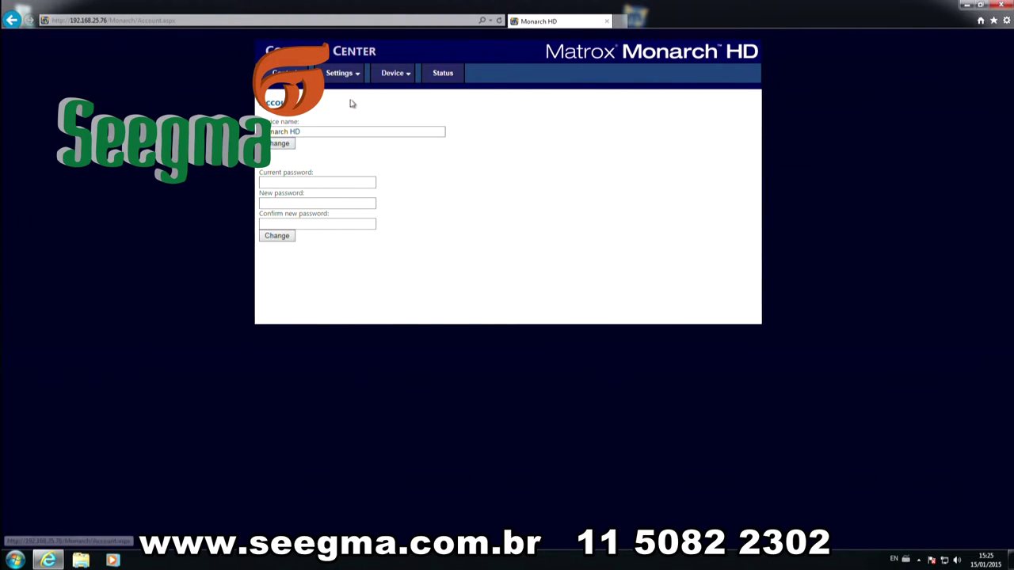
# - Check the Monarch HD device name and password fields, then go to IP Setup
pyautogui.moveTo(312, 132); pyautogui.dragTo(270, 133)
pyautogui.click(287, 184)
pyautogui.click(274, 204)
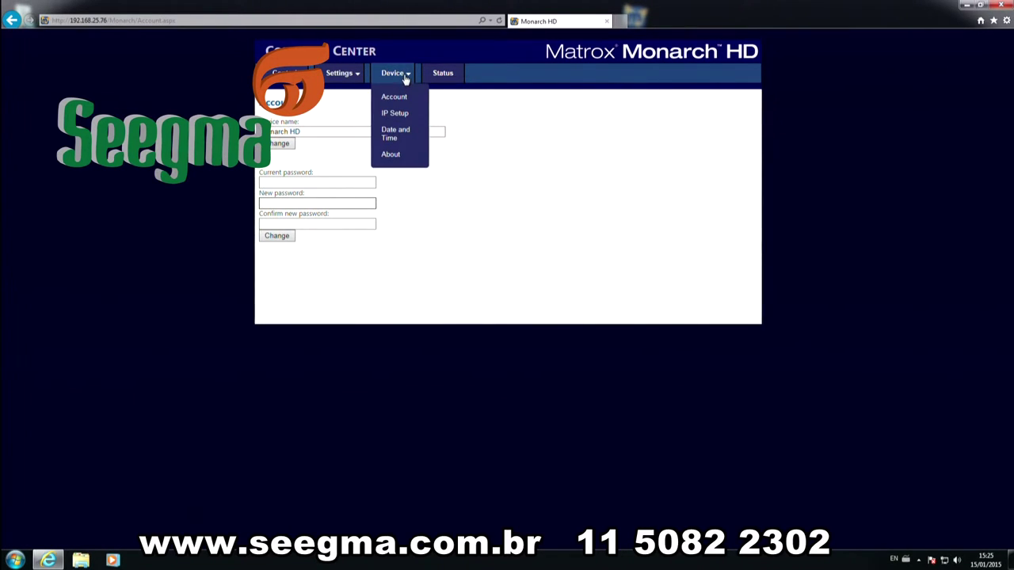
pyautogui.click(395, 115)
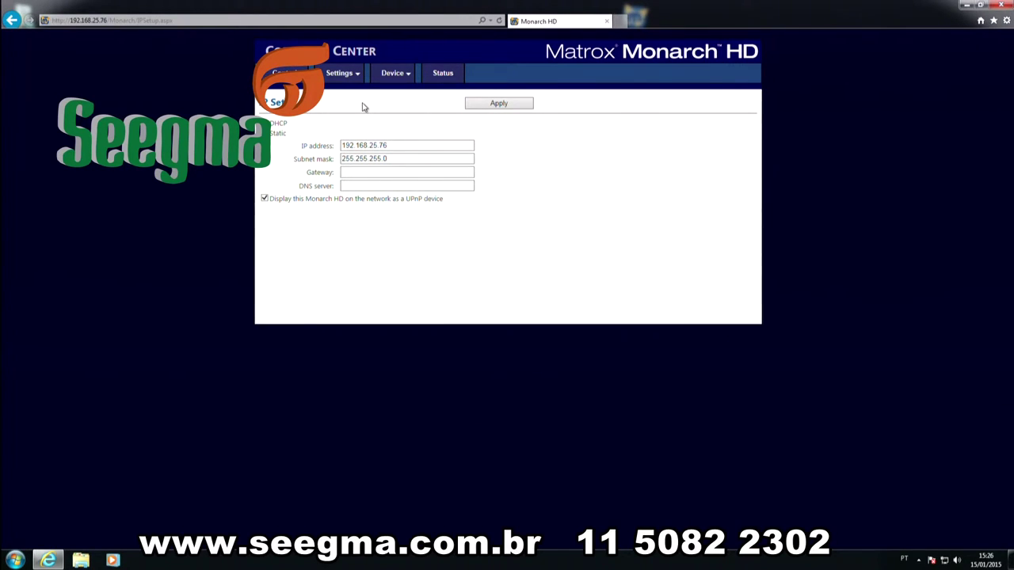
# - Apply the (GMT-3:00) Brasilia time zone on the Date and Time page, declining the reboot
pyautogui.moveTo(393, 73)
pyautogui.click(393, 136)
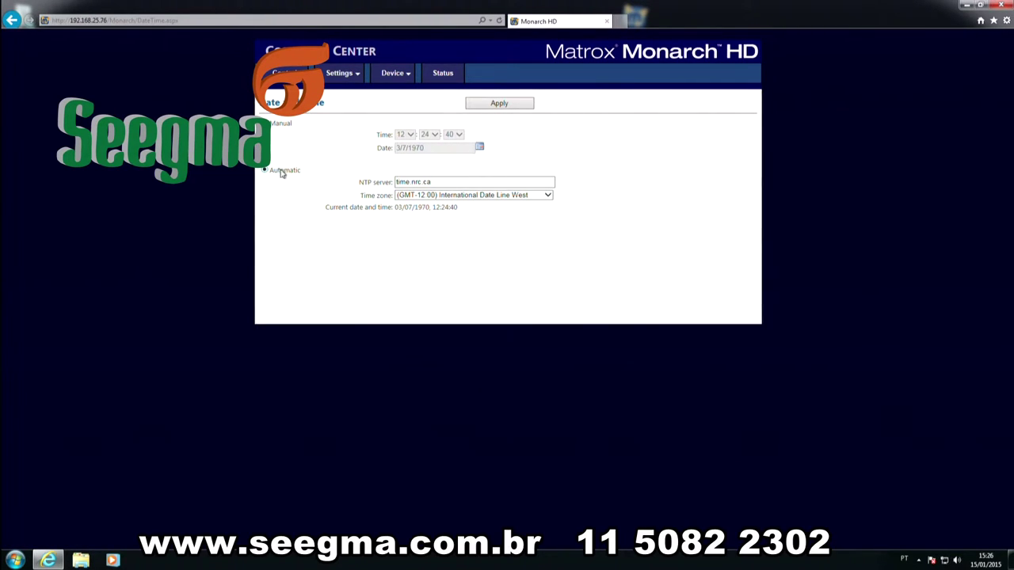
pyautogui.click(549, 196)
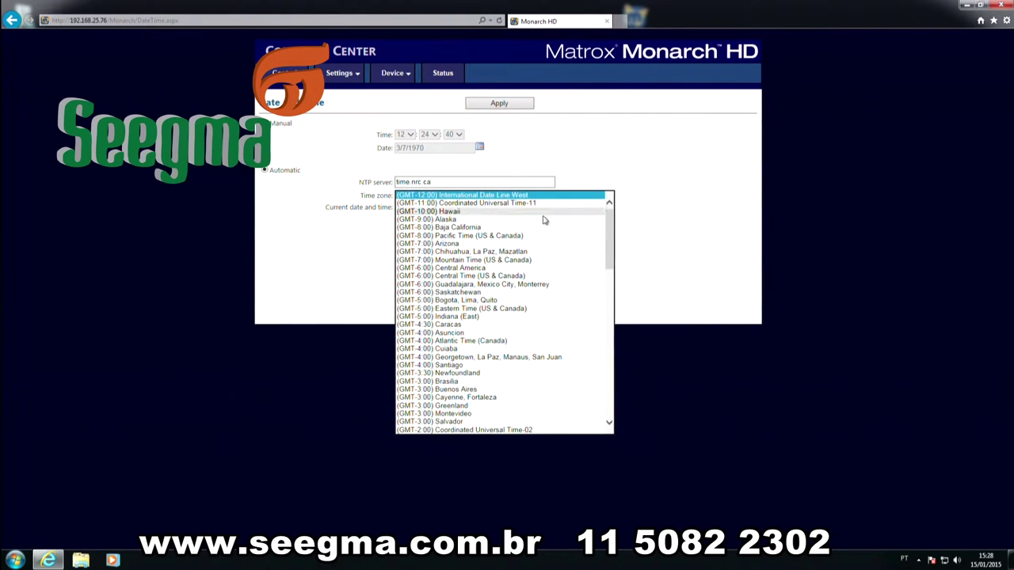
pyautogui.moveTo(608, 221); pyautogui.dragTo(472, 255)
pyautogui.click(470, 253)
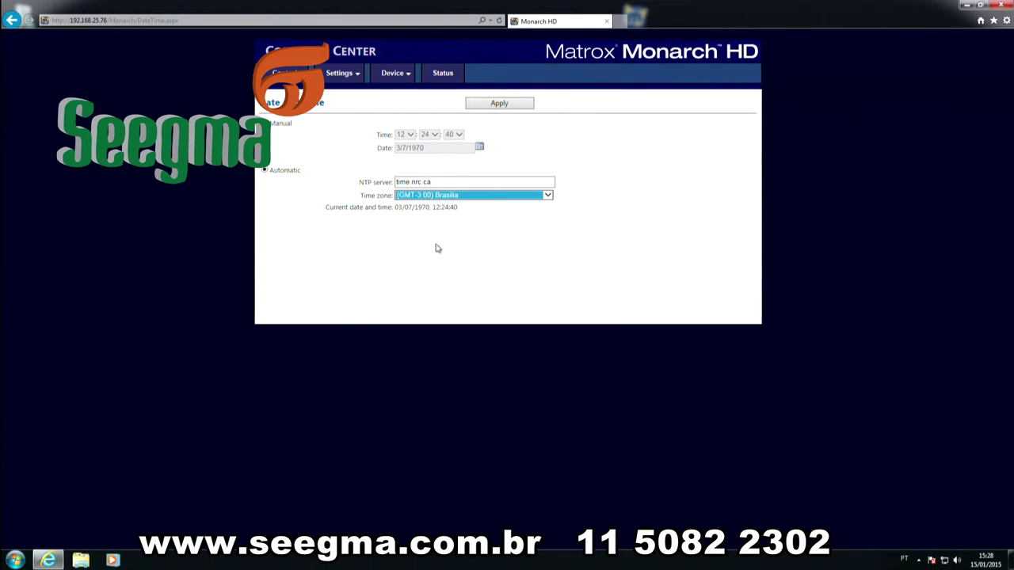
pyautogui.click(487, 103)
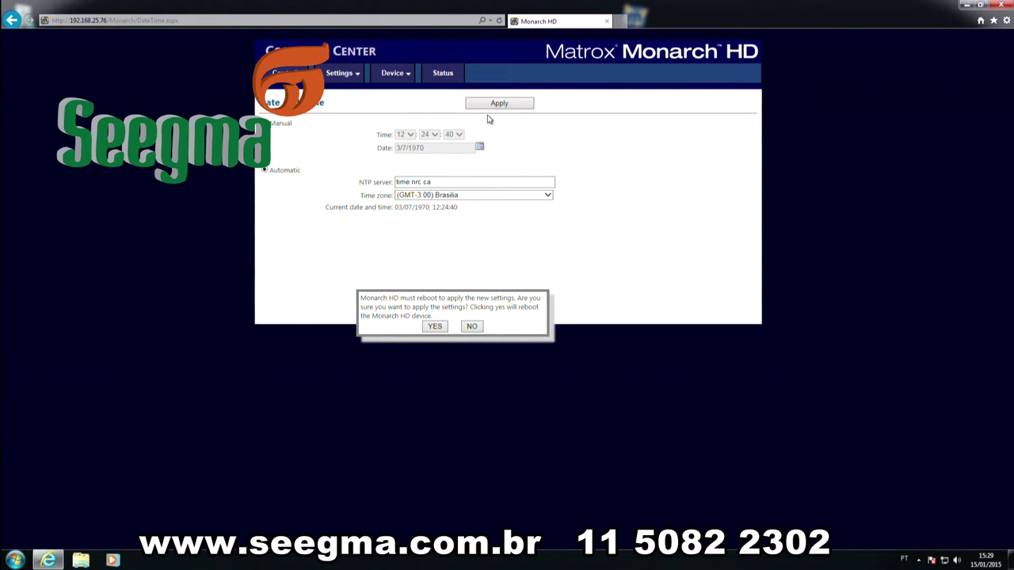
pyautogui.click(473, 328)
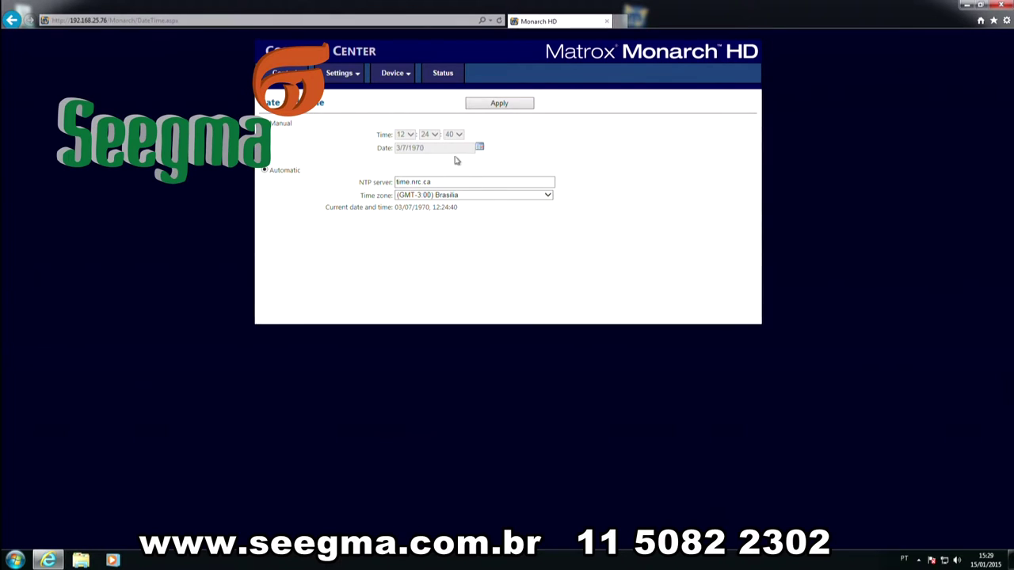
pyautogui.click(408, 75)
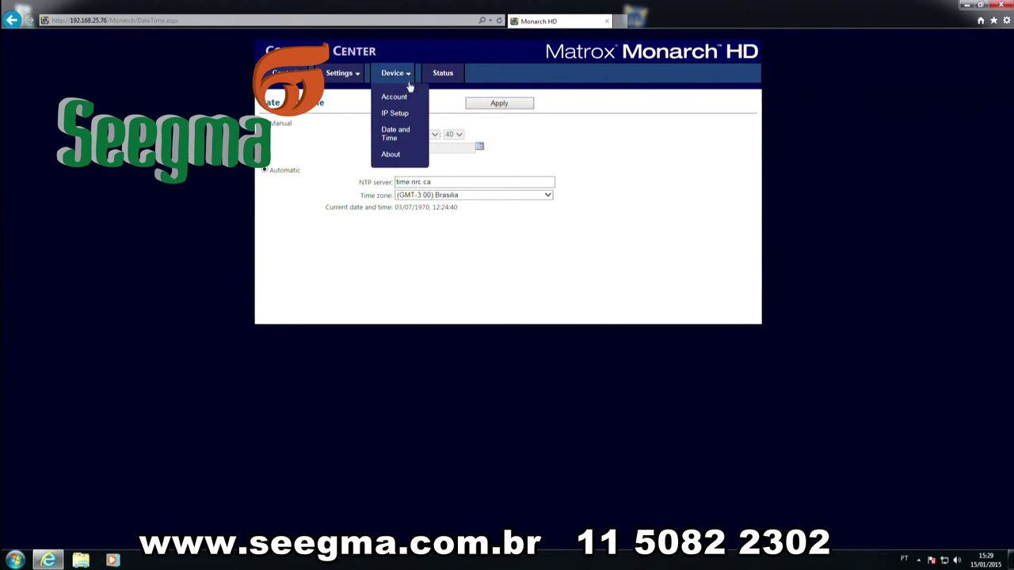
# - Read the firmware and warranty details under About, then review the Status page fields
pyautogui.click(397, 164)
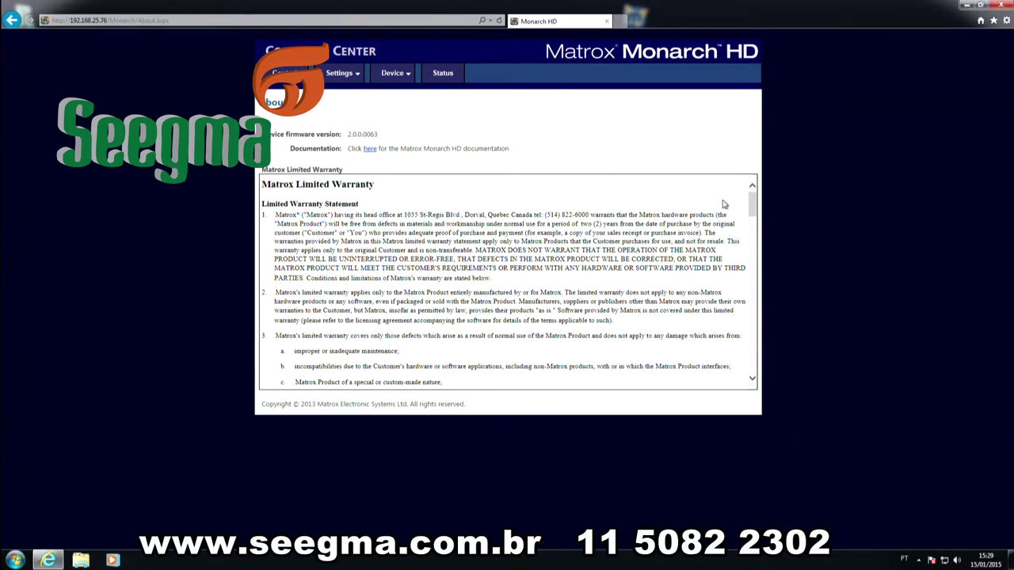
pyautogui.moveTo(753, 206); pyautogui.dragTo(455, 99)
pyautogui.click(445, 76)
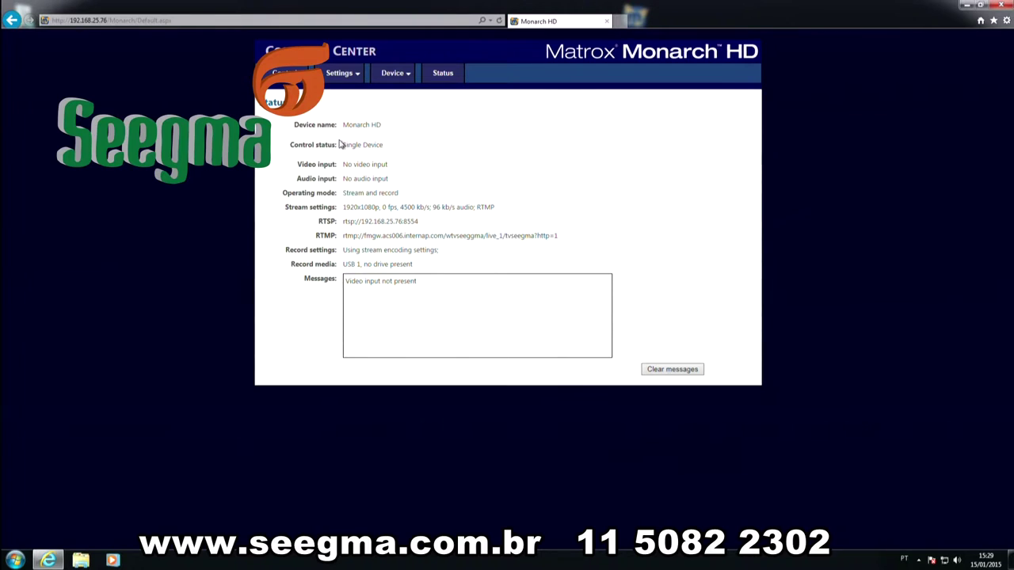
pyautogui.moveTo(345, 145); pyautogui.dragTo(374, 150)
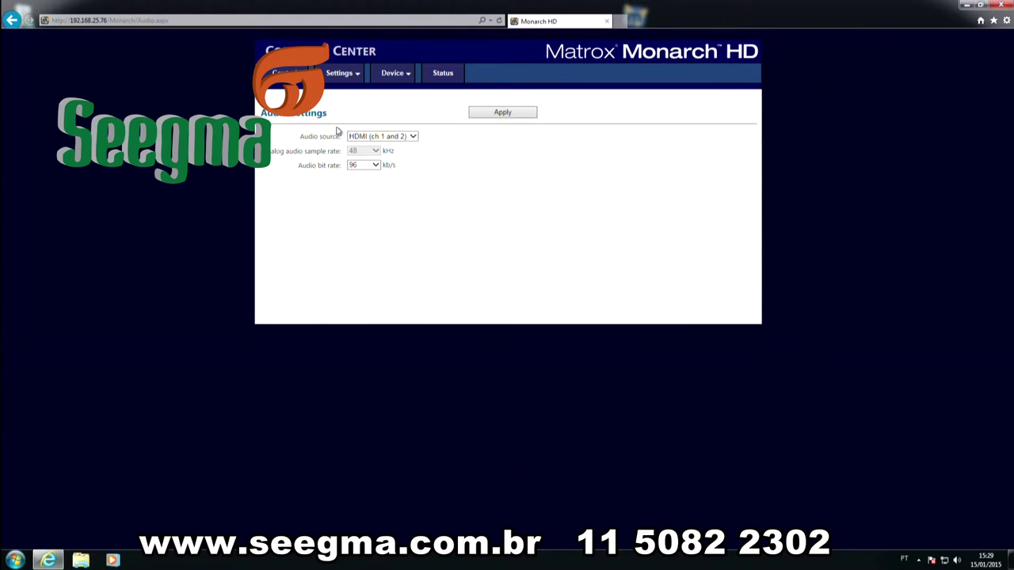
# - Glance at audio settings, then examine the RTMP and RTSP stream addresses on the Status page
pyautogui.click(342, 76)
pyautogui.click(443, 76)
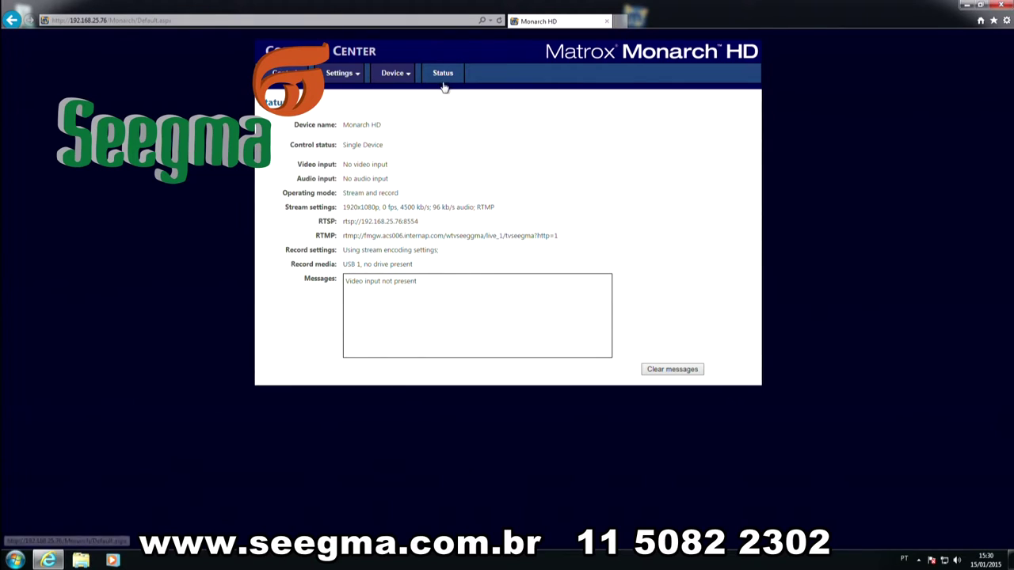
pyautogui.moveTo(344, 234)
pyautogui.mouseDown()
pyautogui.moveTo(554, 231)
pyautogui.moveTo(328, 223)
pyautogui.moveTo(344, 225)
pyautogui.mouseUp()
pyautogui.click(347, 225)
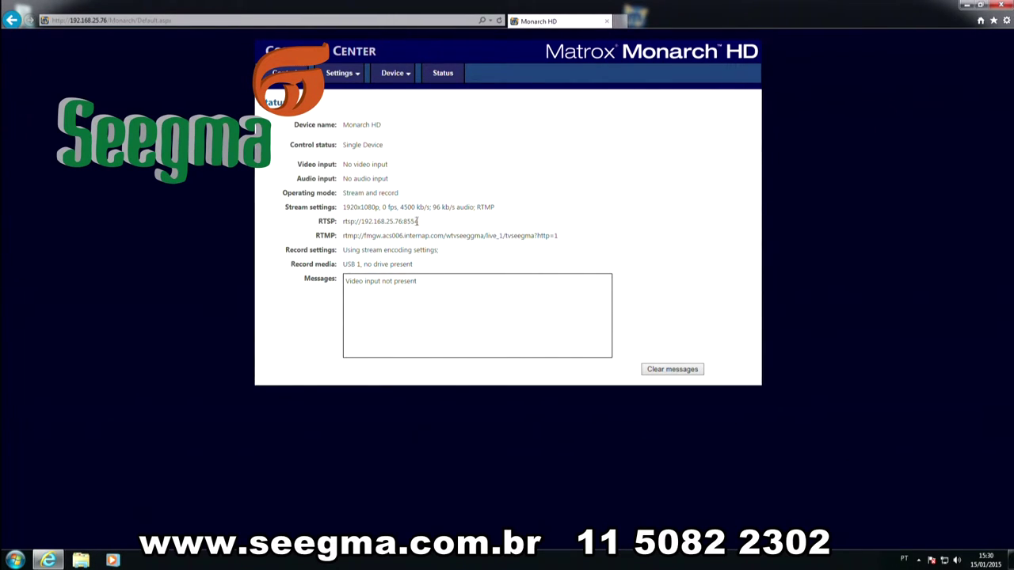
pyautogui.moveTo(344, 221); pyautogui.dragTo(423, 221)
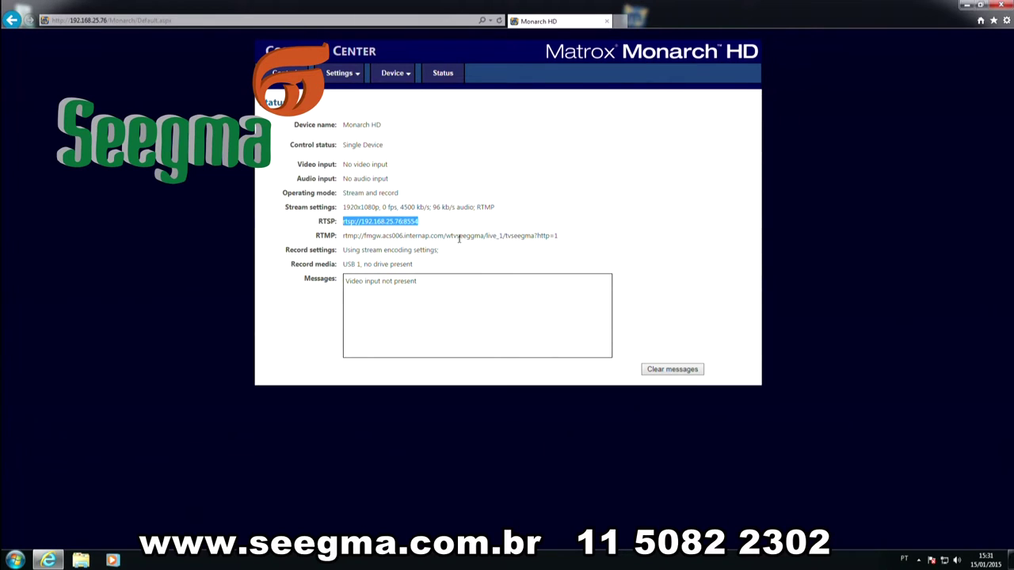
pyautogui.click(392, 73)
# - Apply the automatic settings on the Date and Time page, triggering the reboot prompt
pyautogui.click(398, 136)
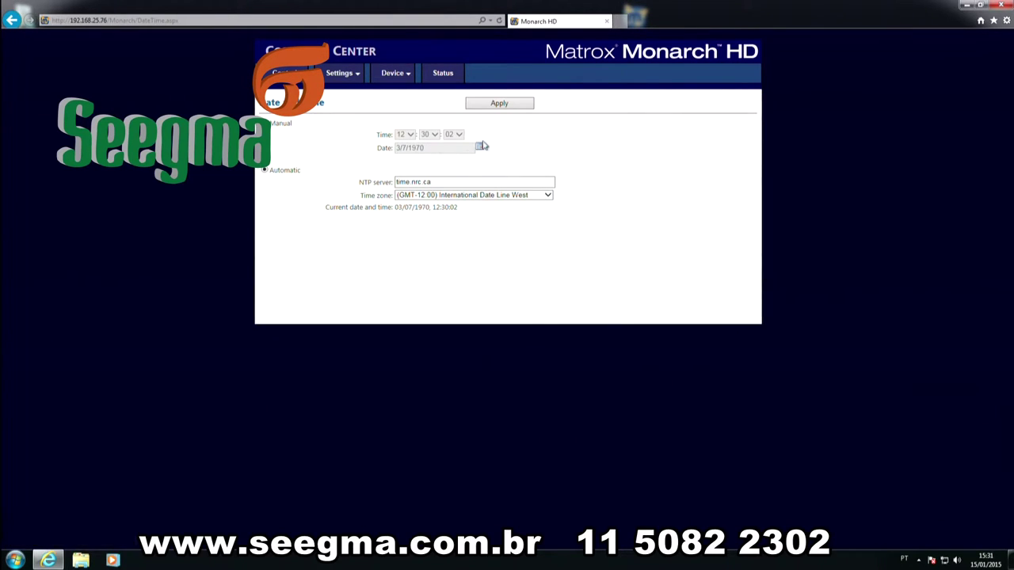
pyautogui.click(499, 104)
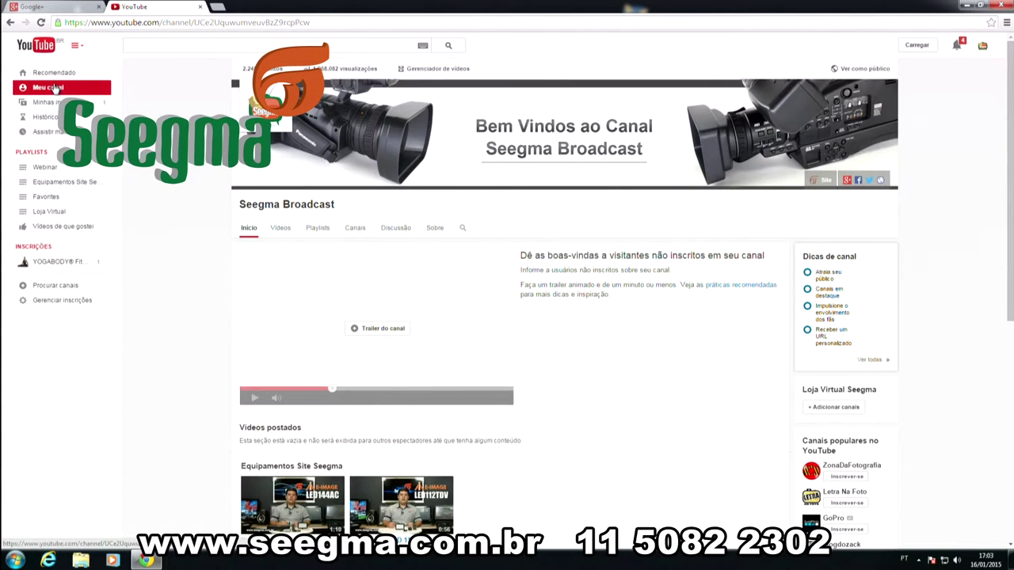
# - Go to Gerenciador de vídeos > Eventos ao vivo and start a Novo evento ao vivo
pyautogui.click(403, 73)
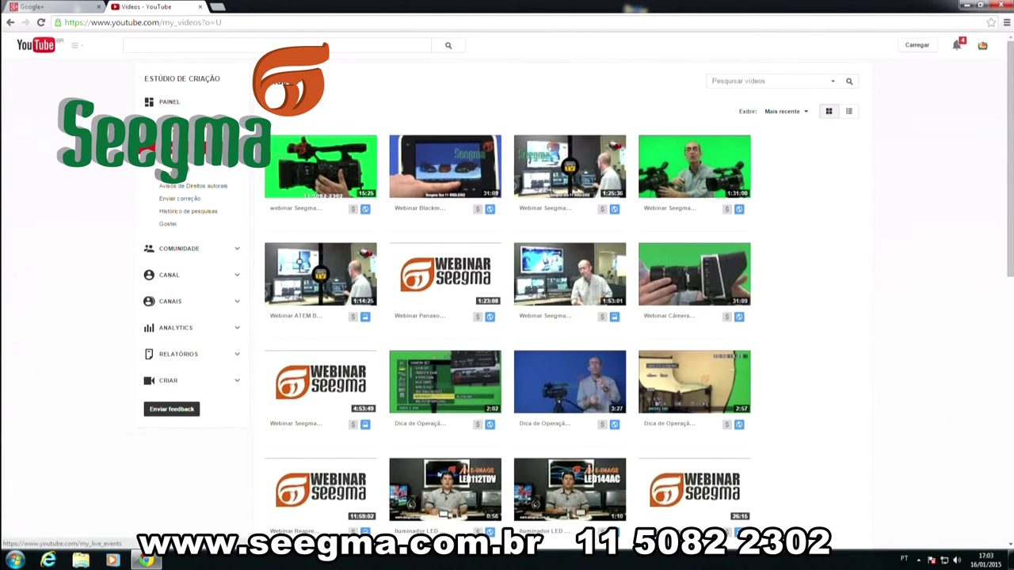
pyautogui.click(186, 168)
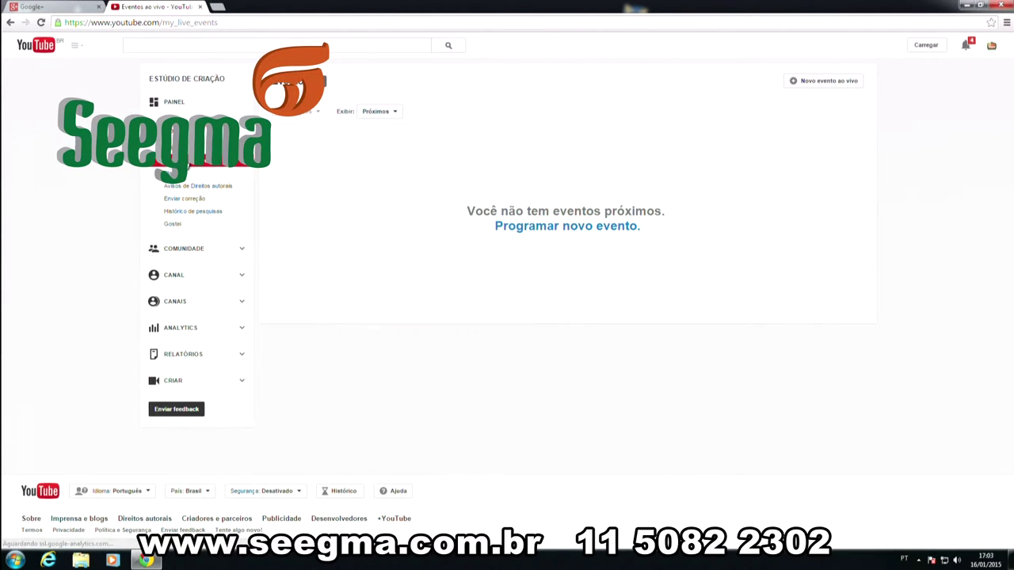
pyautogui.click(824, 82)
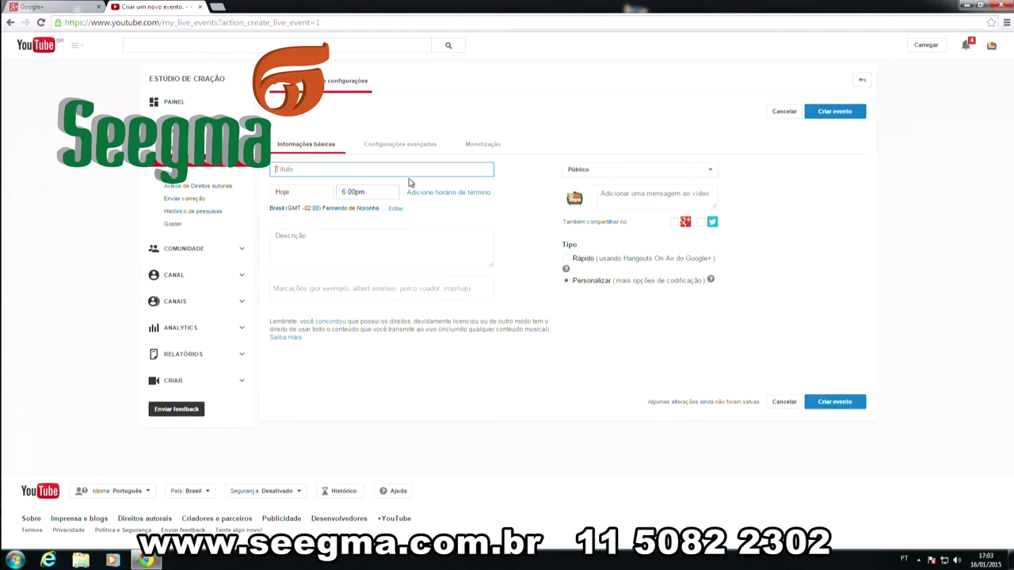
# - Title the event 'Webinar Seegma - Matrox Monarch HD' and write a short Portuguese description
pyautogui.write('Webinar Se')
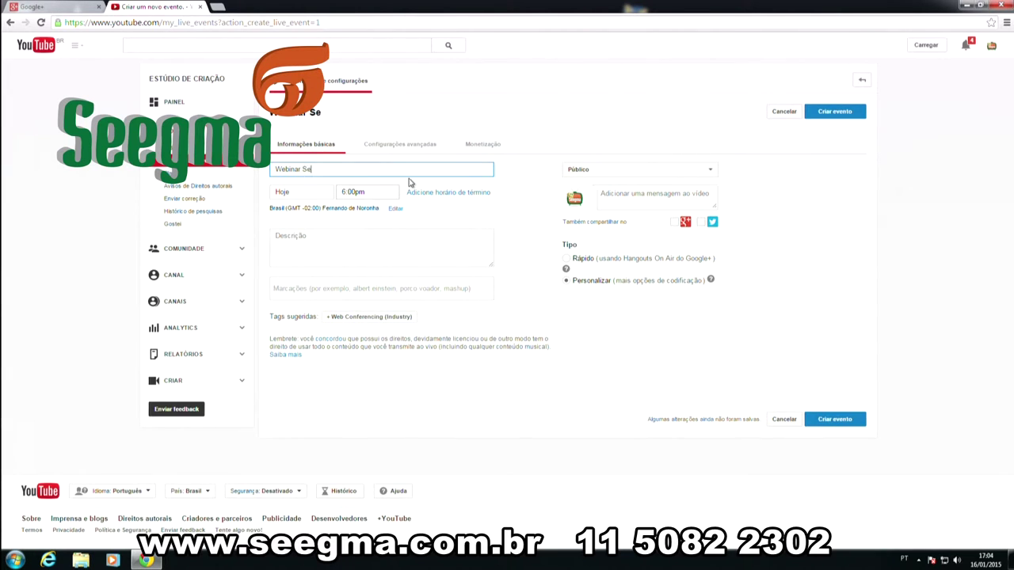
pyautogui.write('egma - Matrox Monarch HD')
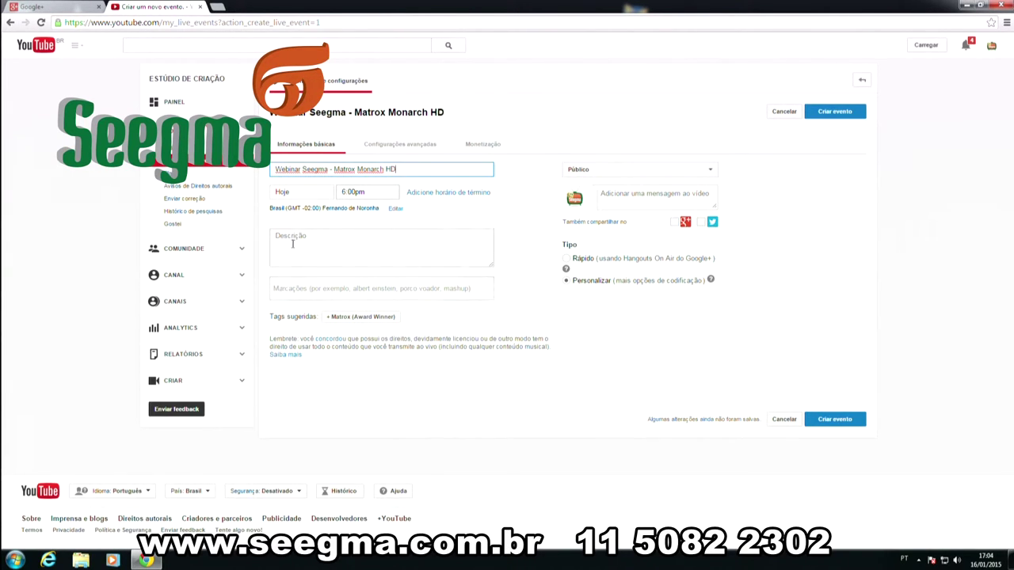
pyautogui.click(316, 237)
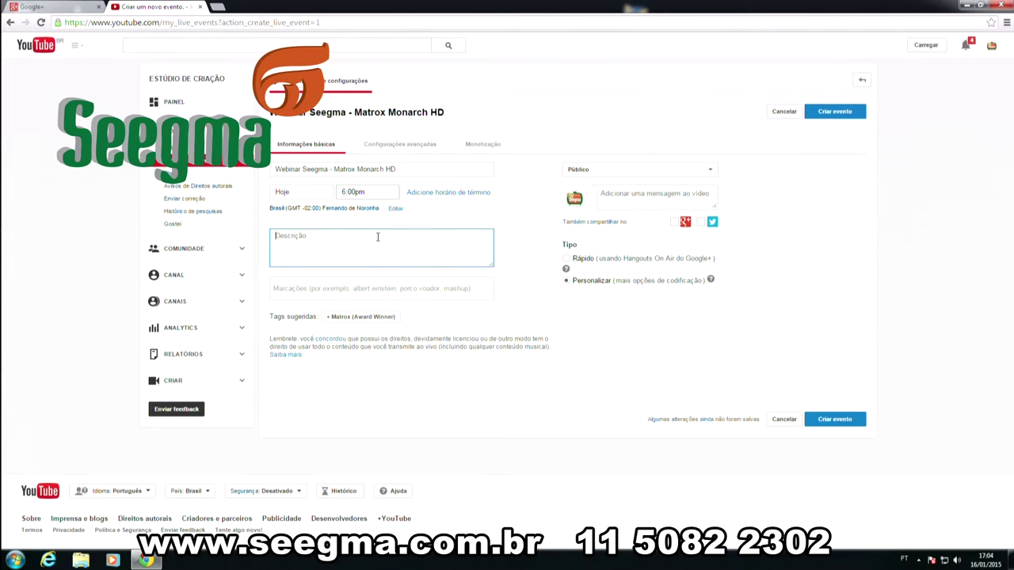
pyautogui.write('Evento')
pyautogui.write('ao vivo, para demonst')
pyautogui.write('ramos a Mat')
pyautogui.write('rox ')
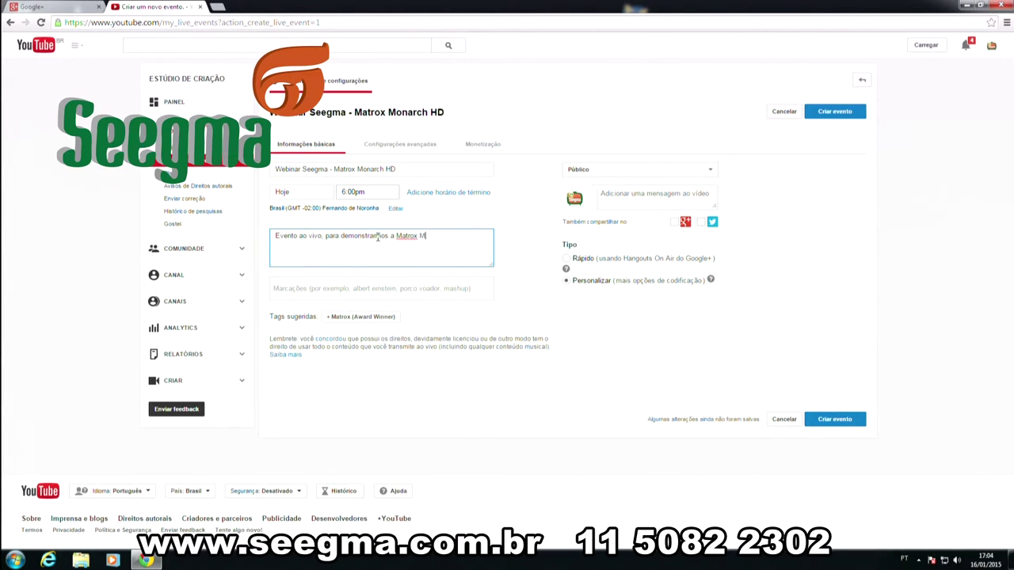
pyautogui.write('Monarch HD')
# - Keep the event's privacy on Público and show the Configurações avançadas settings
pyautogui.click(710, 172)
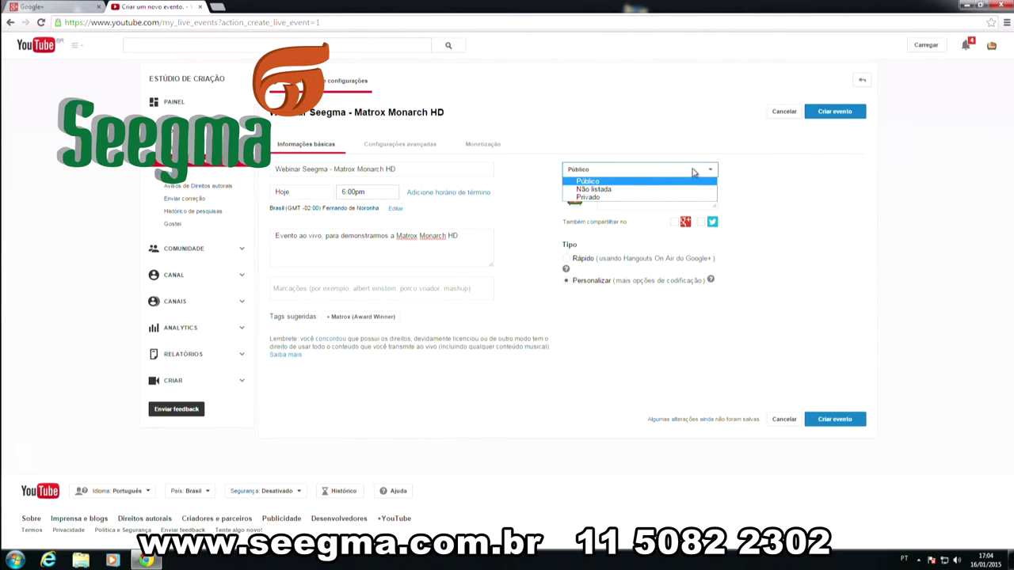
pyautogui.click(591, 181)
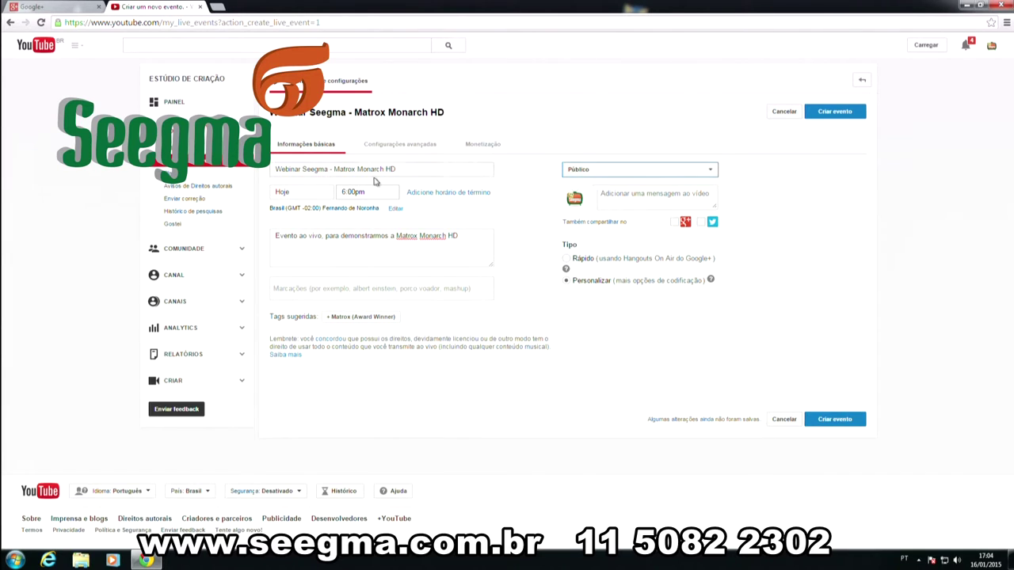
pyautogui.click(396, 147)
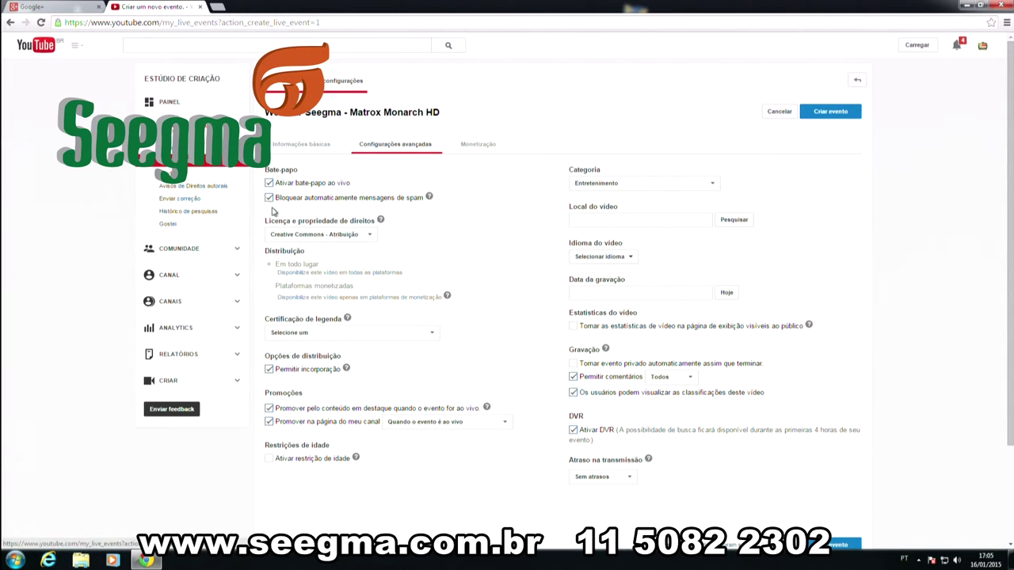
# - Choose Licença padrão do YouTube as the licence and Ciência e tecnologia as the category
pyautogui.click(368, 236)
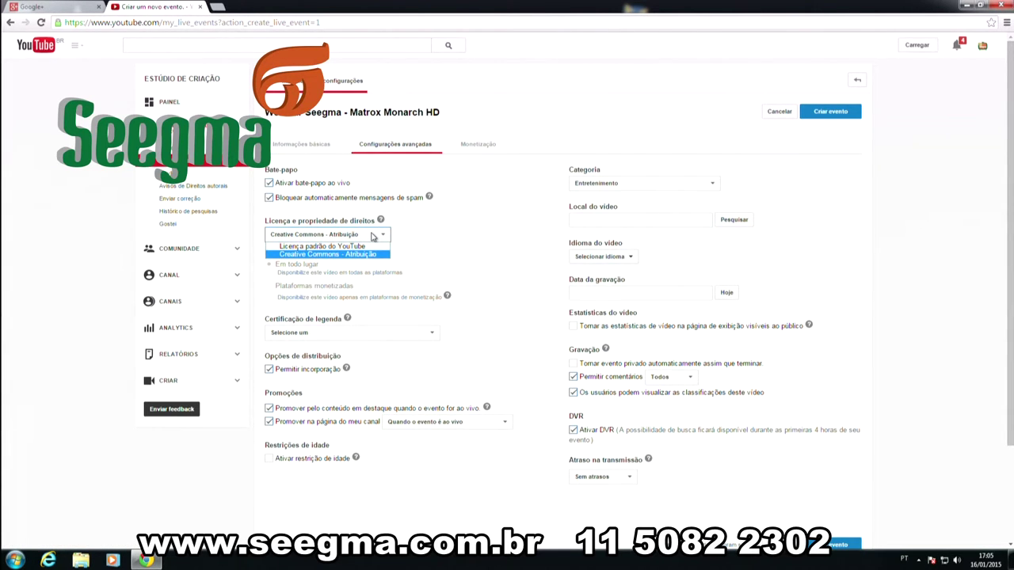
pyautogui.click(361, 247)
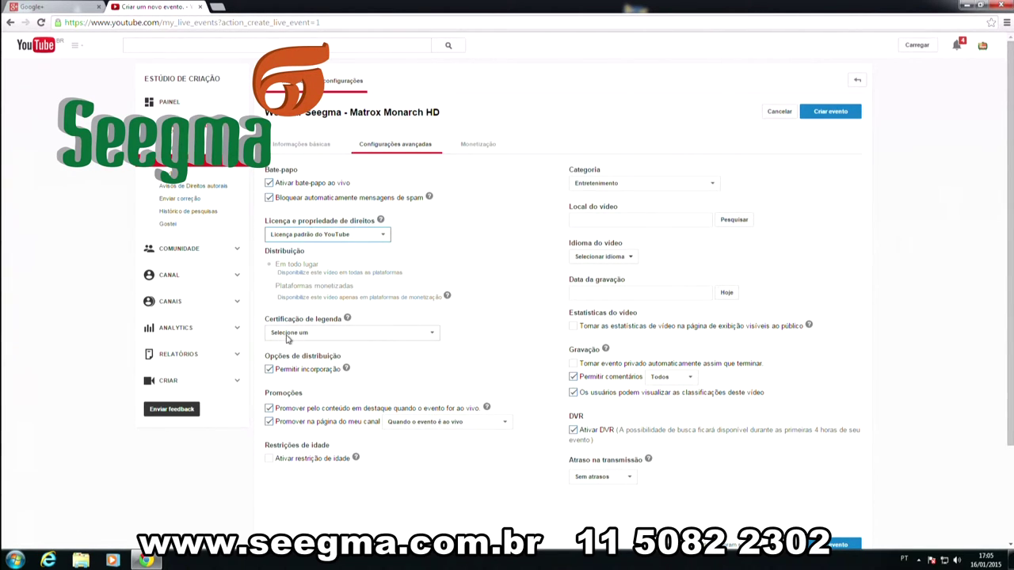
pyautogui.click(430, 336)
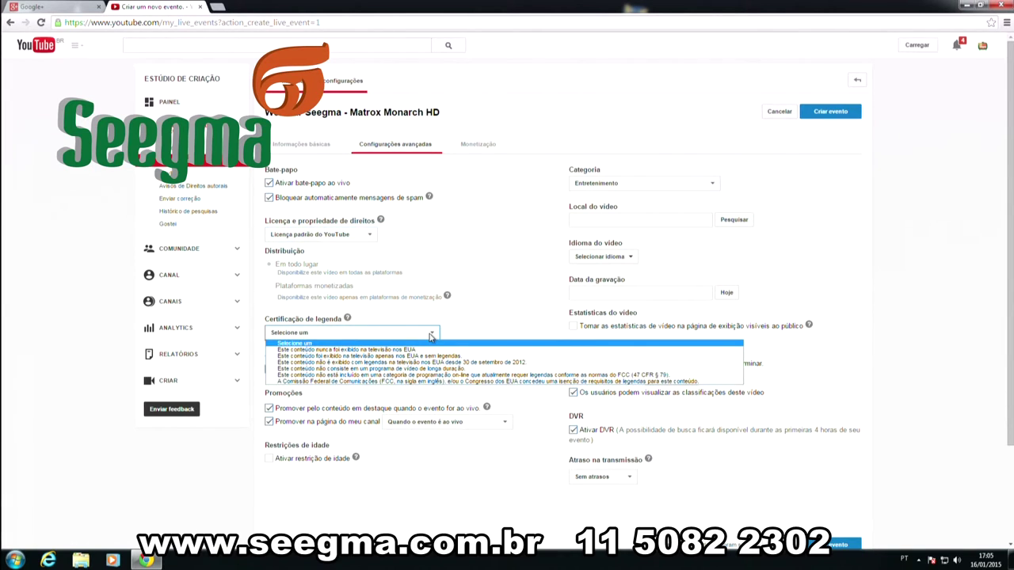
pyautogui.click(430, 336)
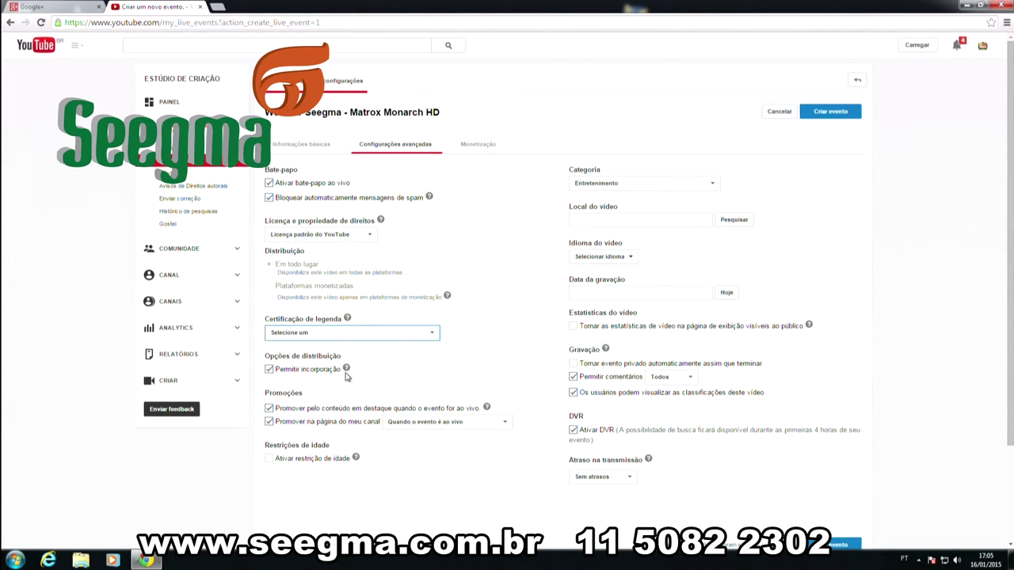
pyautogui.click(711, 183)
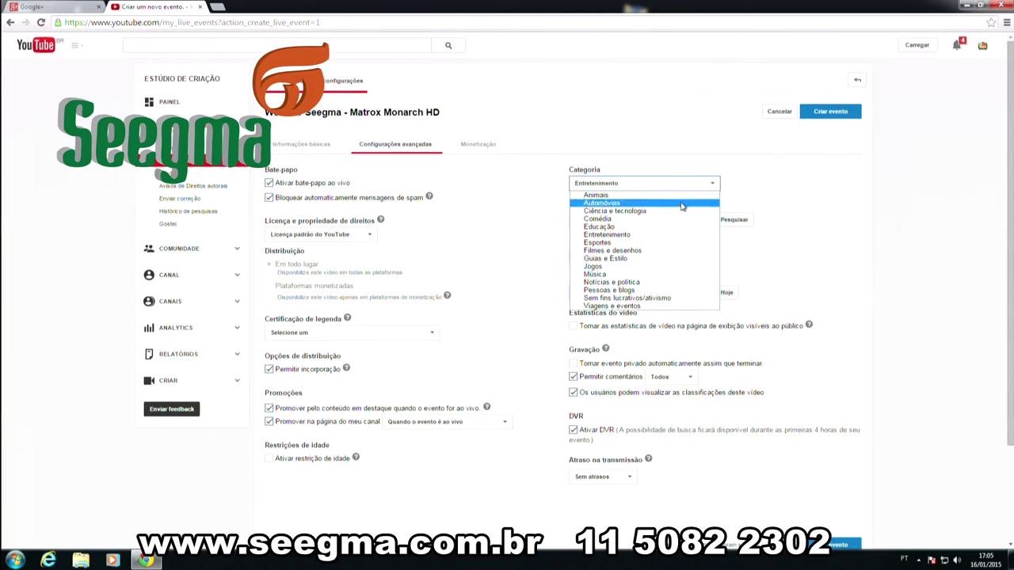
pyautogui.click(648, 212)
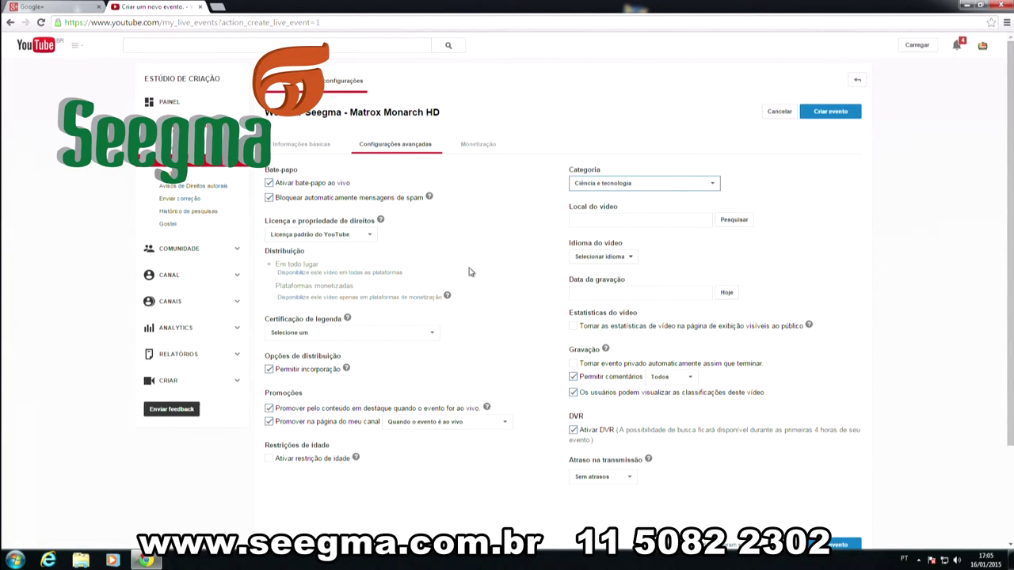
pyautogui.press('Tab')
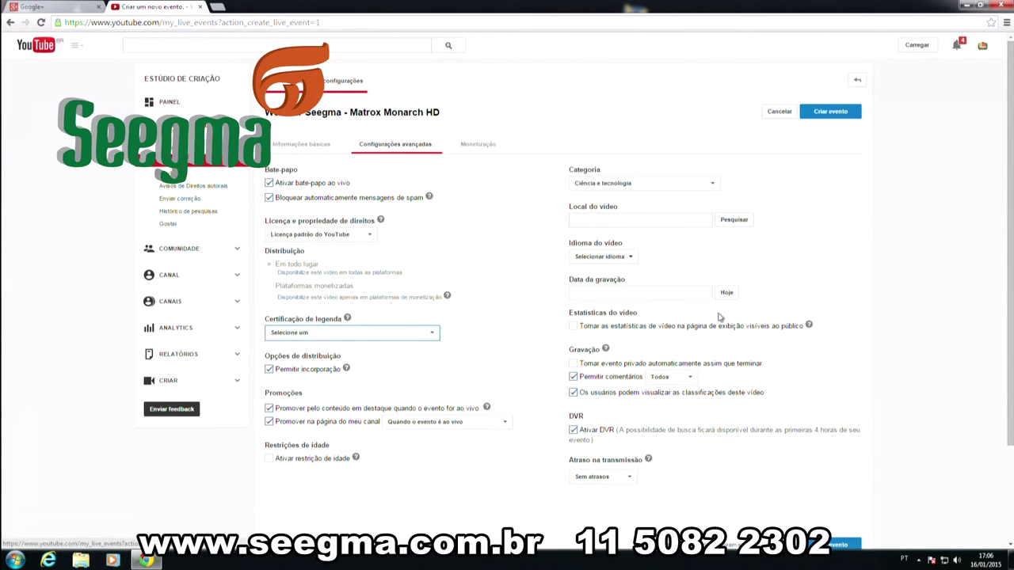
# - Review the basic information tab, then create the live event
pyautogui.click(296, 145)
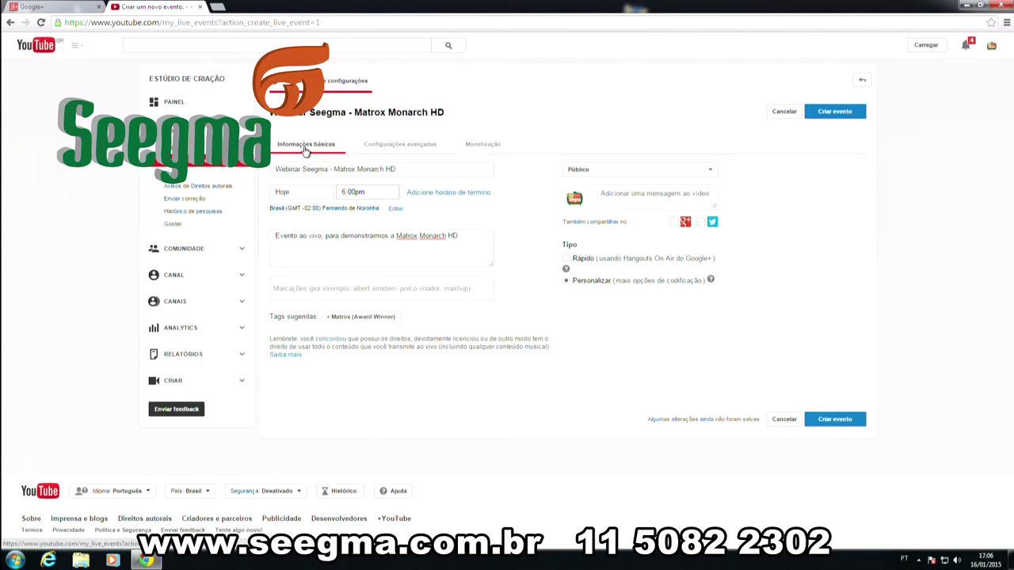
pyautogui.click(384, 146)
pyautogui.click(844, 545)
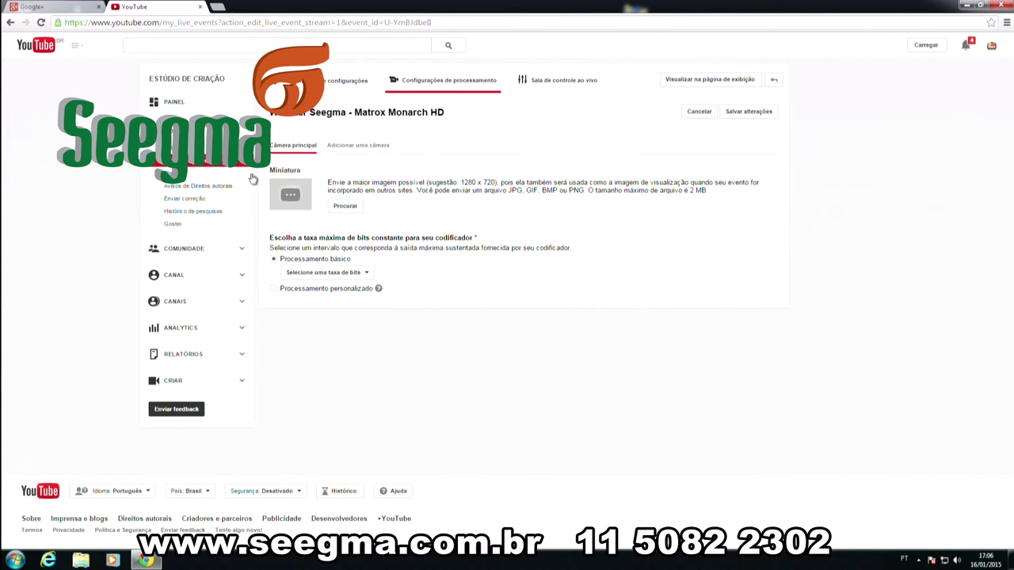
# - Pick the 1500 Kbps - 4000 Kbps (720p) encoder bitrate
pyautogui.click(367, 275)
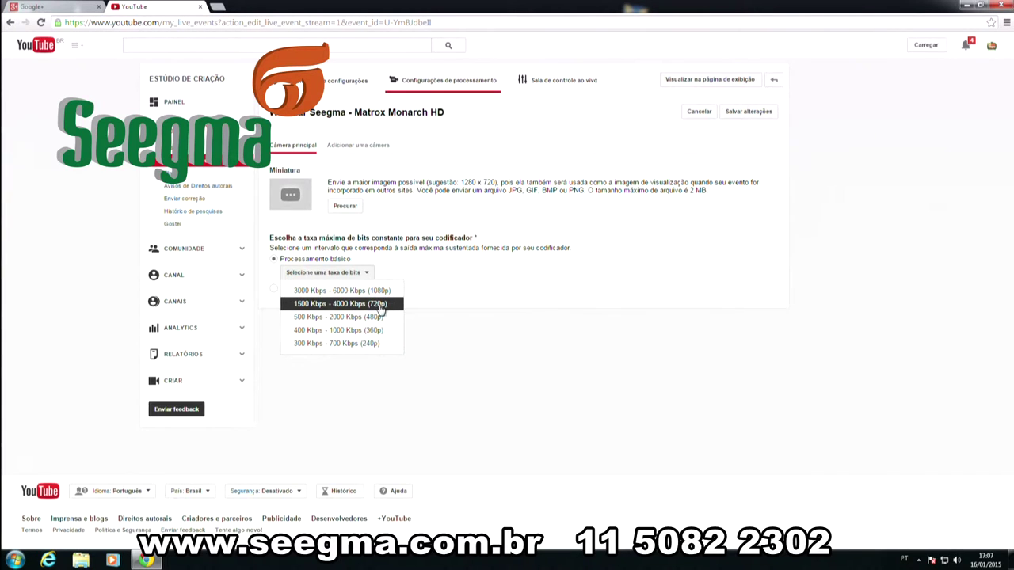
pyautogui.click(381, 307)
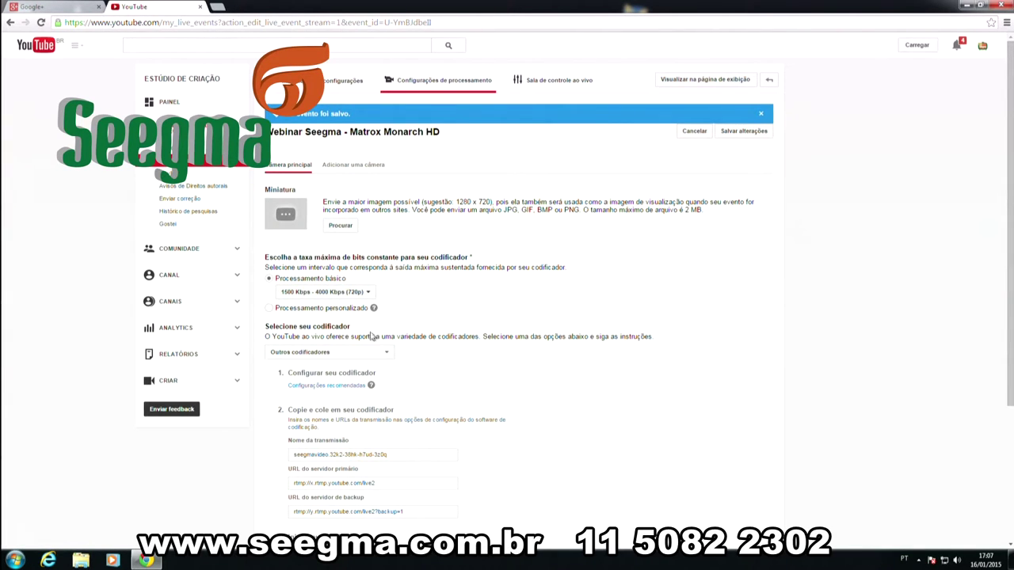
# - Scroll to the stream details and select the primary server URL
pyautogui.scroll(-1, 942, 182)
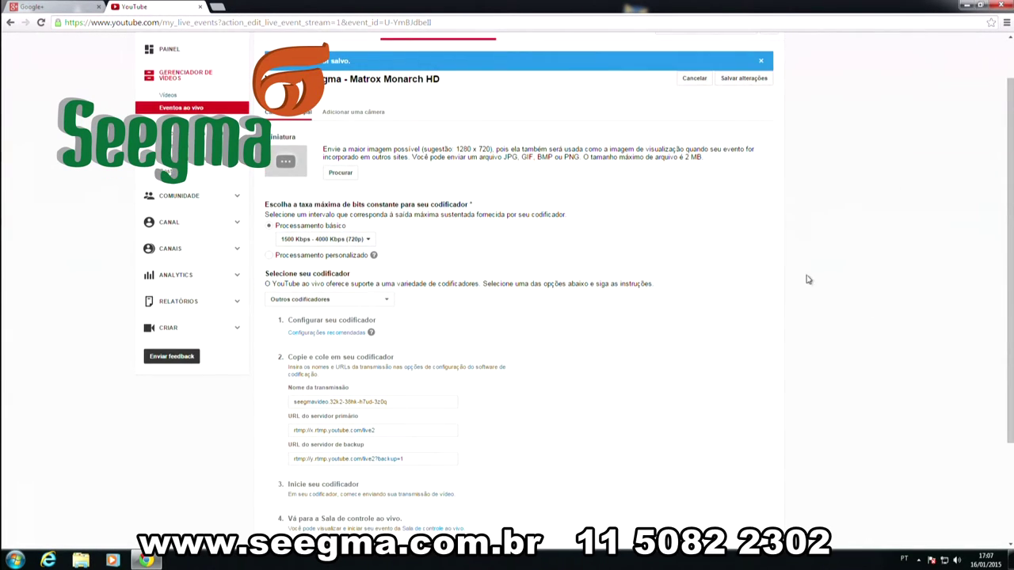
pyautogui.scroll(-2, 808, 279)
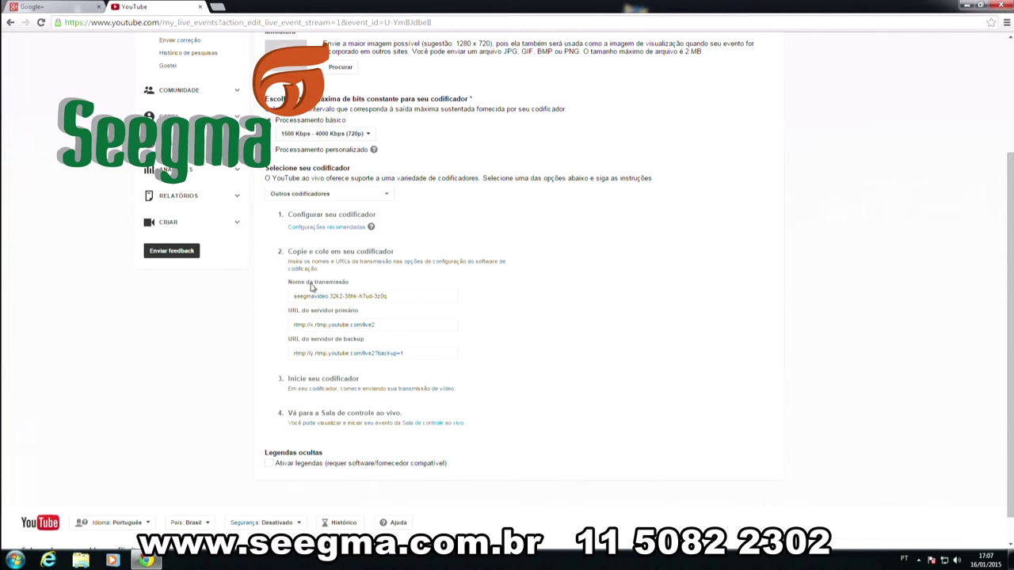
pyautogui.moveTo(396, 299); pyautogui.dragTo(295, 300)
pyautogui.moveTo(388, 325); pyautogui.dragTo(275, 325)
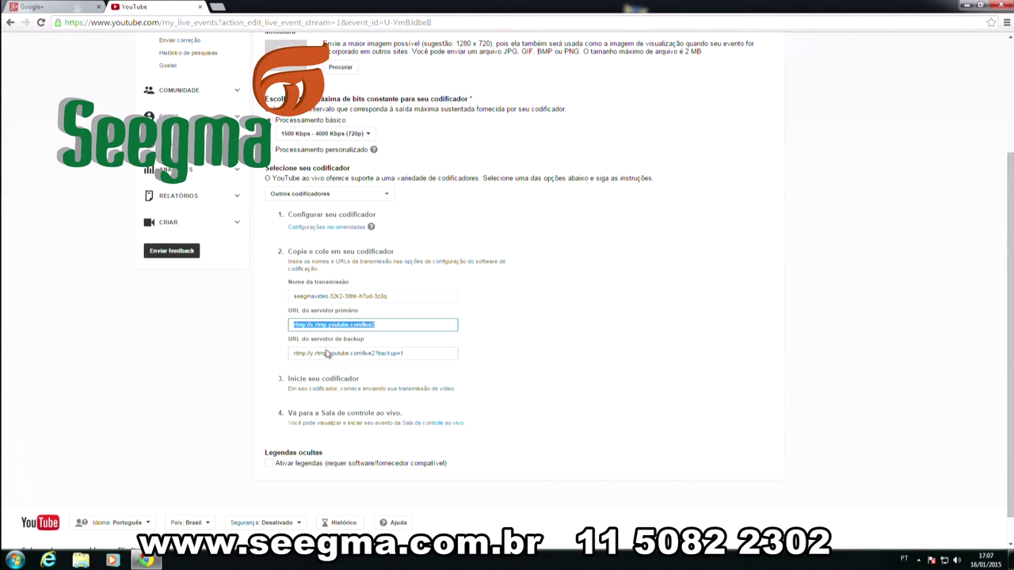
pyautogui.moveTo(405, 352); pyautogui.dragTo(295, 354)
pyautogui.moveTo(386, 325); pyautogui.dragTo(272, 329)
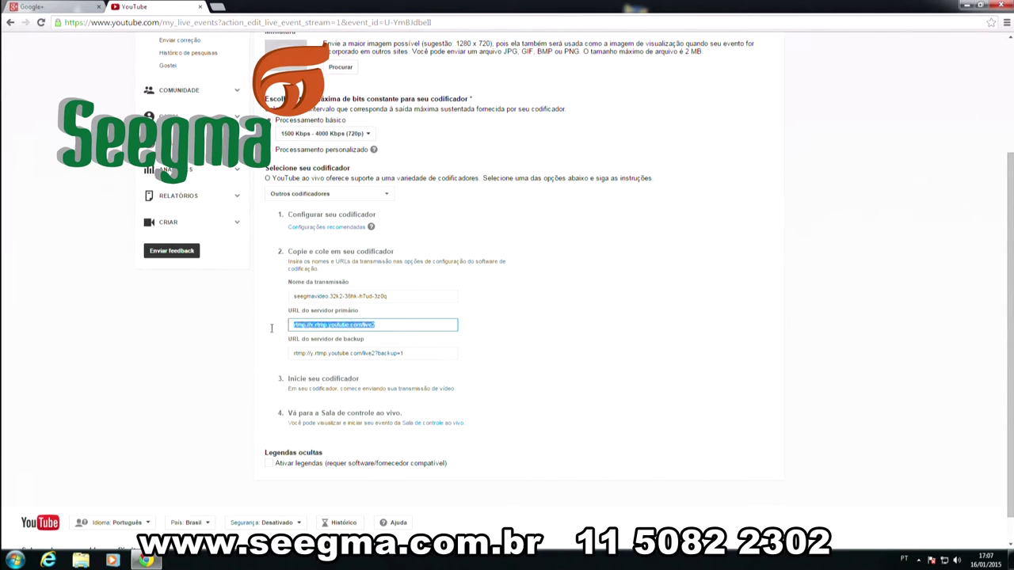
pyautogui.click(403, 329)
pyautogui.moveTo(402, 329); pyautogui.dragTo(255, 325)
# - Copy the primary server URL and open the Monarch HD status page in a new tab
pyautogui.scroll(-1, 425, 343)
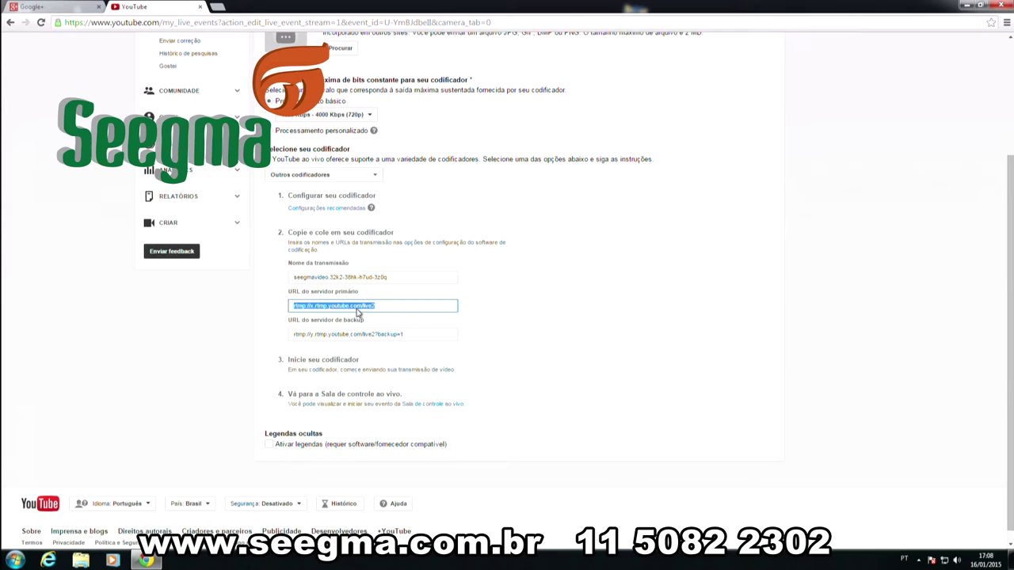
pyautogui.rightClick(359, 307)
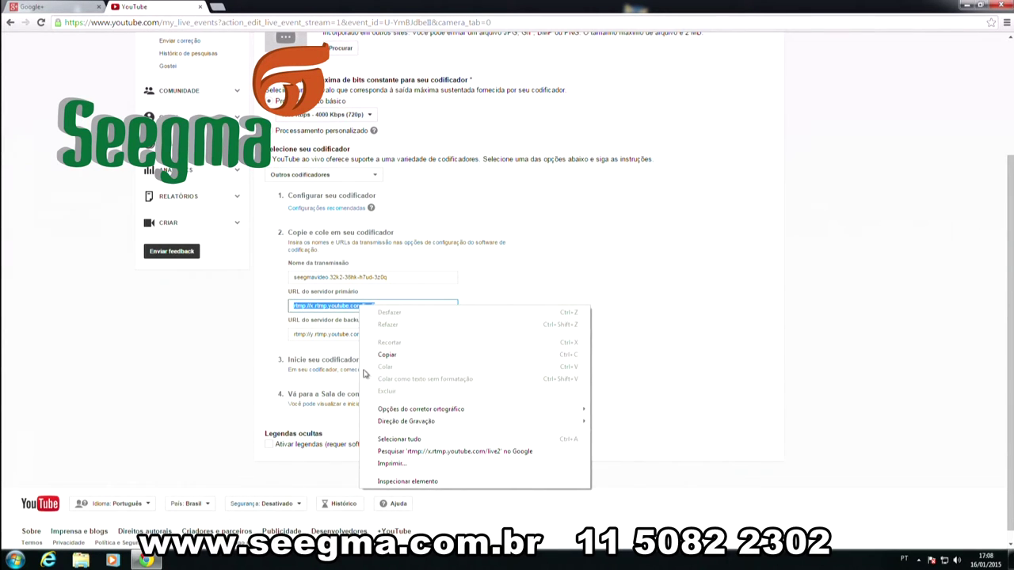
pyautogui.click(389, 355)
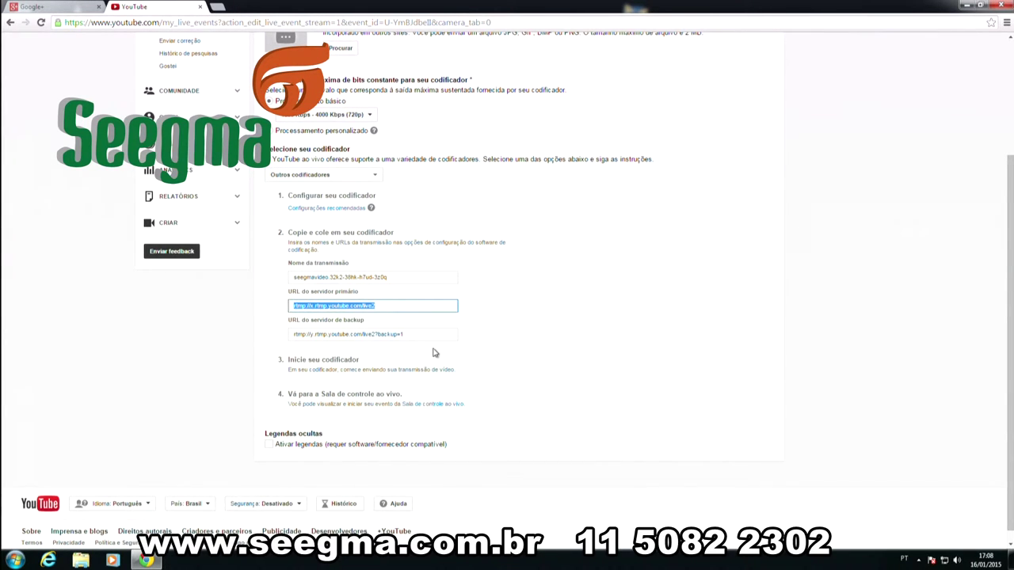
pyautogui.click(404, 280)
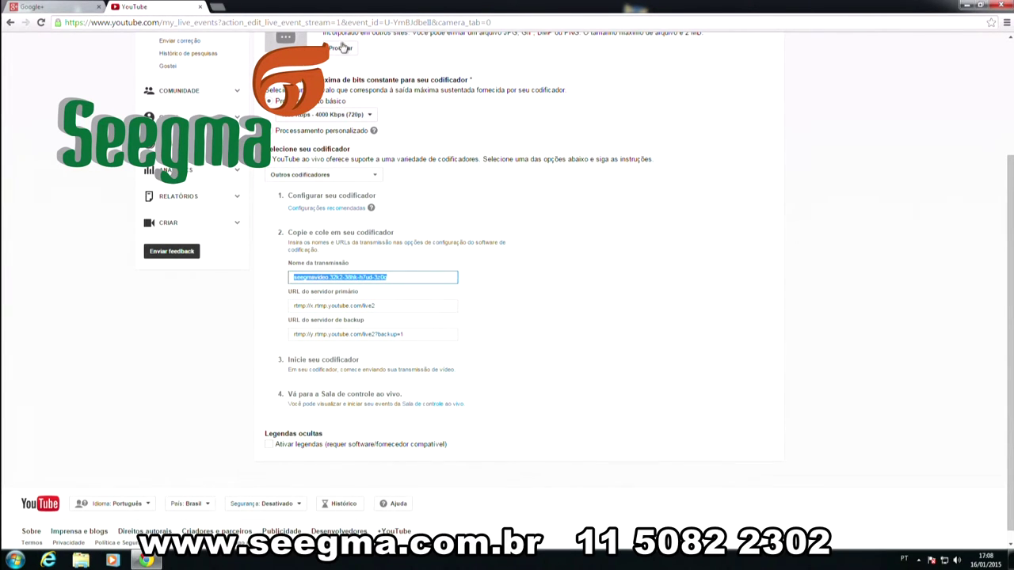
pyautogui.click(222, 7)
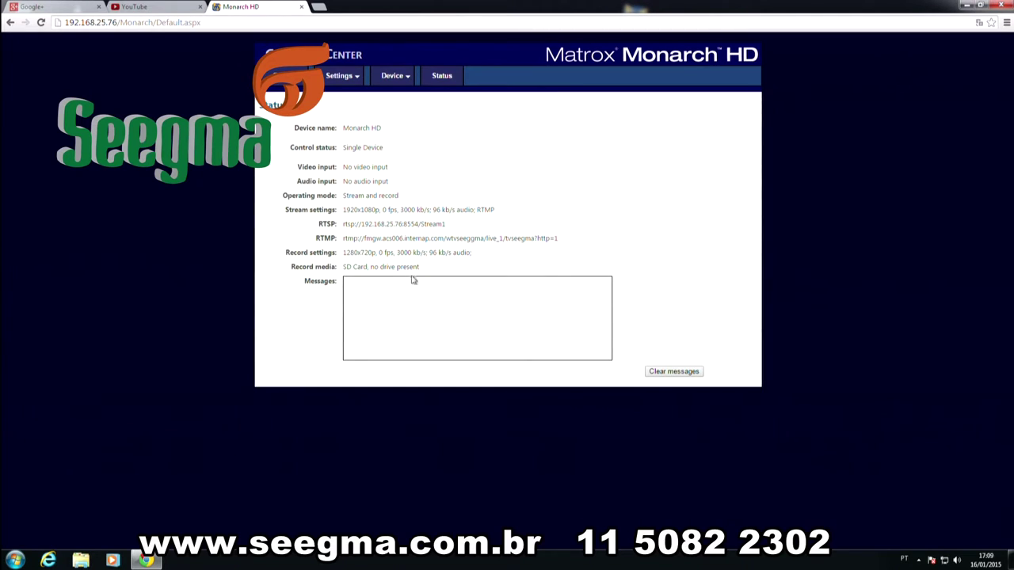
# - Go to Settings > Stream and sign in with the device's username and password
pyautogui.click(343, 77)
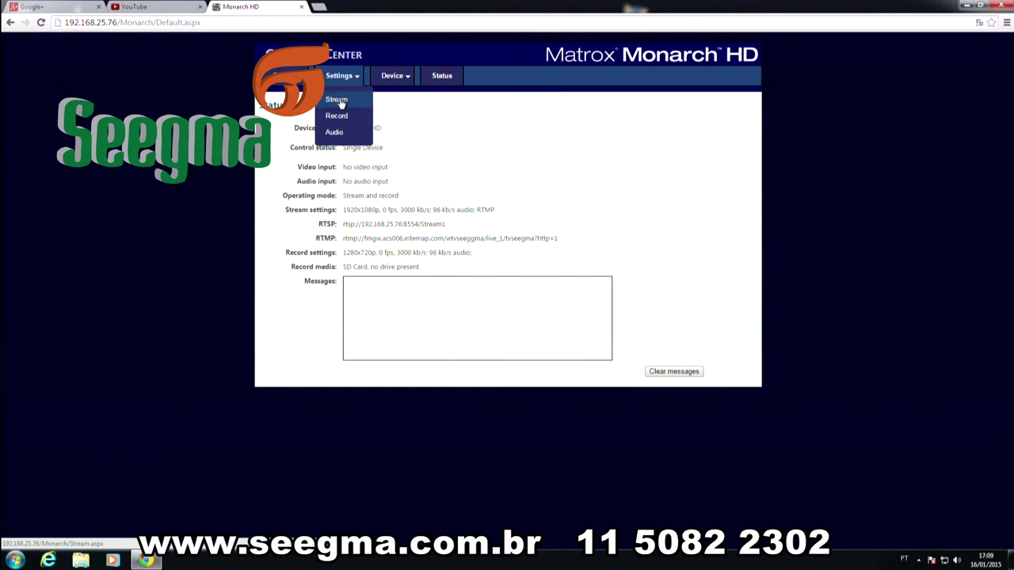
pyautogui.click(338, 100)
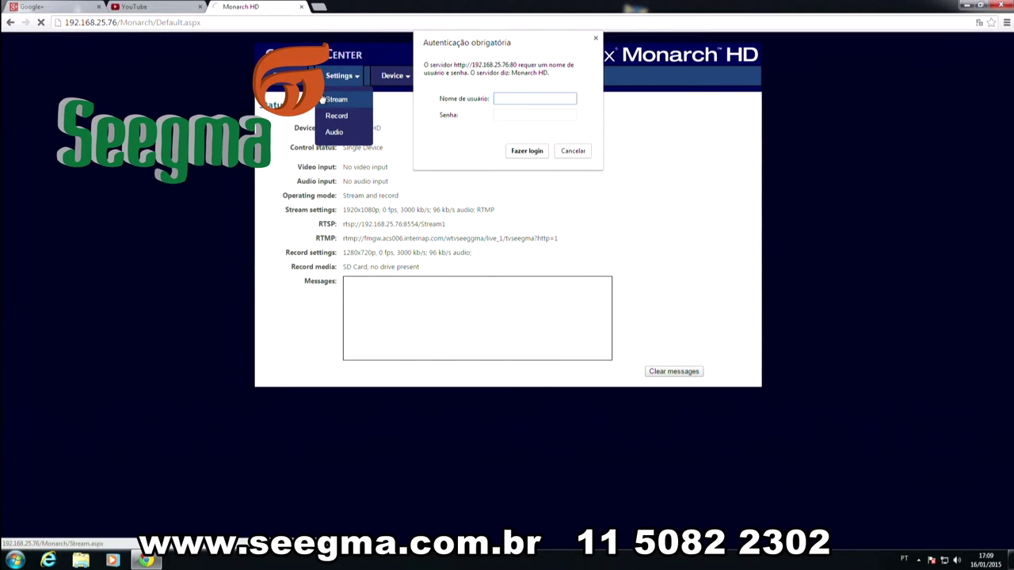
pyautogui.write('admin')
pyautogui.press('Tab')
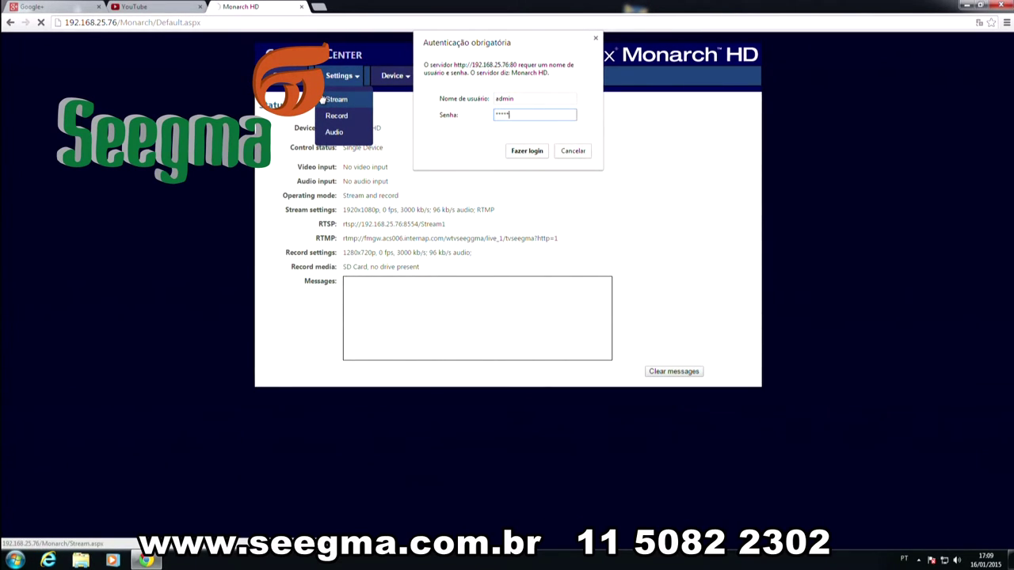
pyautogui.click(527, 150)
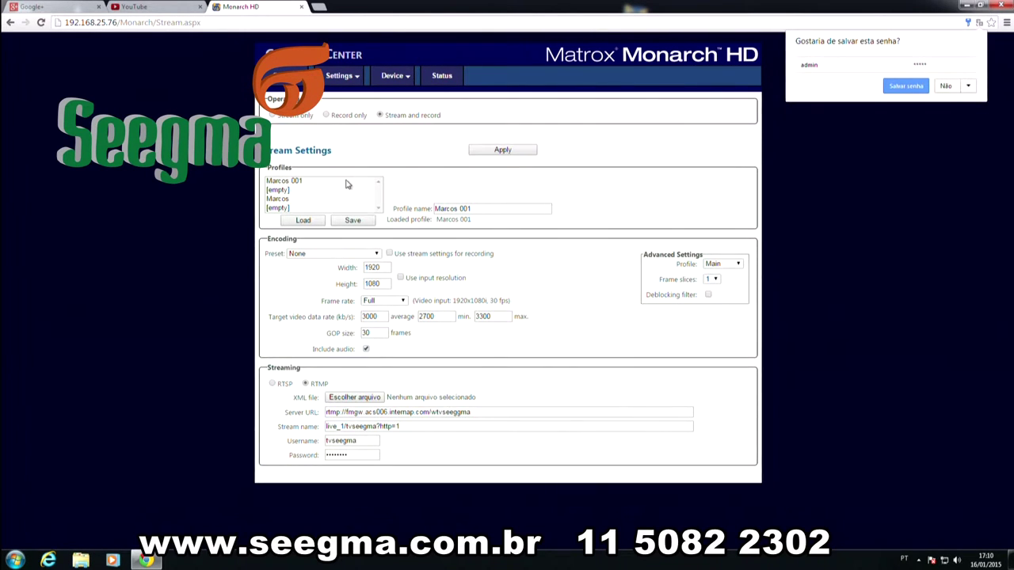
# - Replace the Monarch Server URL with YouTube's rtmp://x.rtmp.youtube.com/live2
pyautogui.click(379, 115)
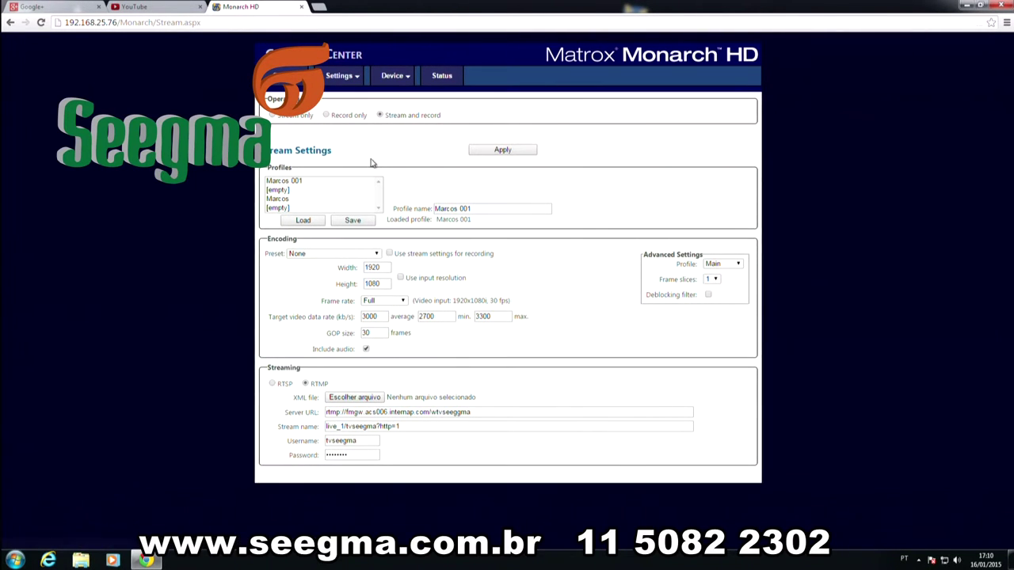
pyautogui.click(484, 413)
pyautogui.moveTo(469, 413); pyautogui.dragTo(325, 413)
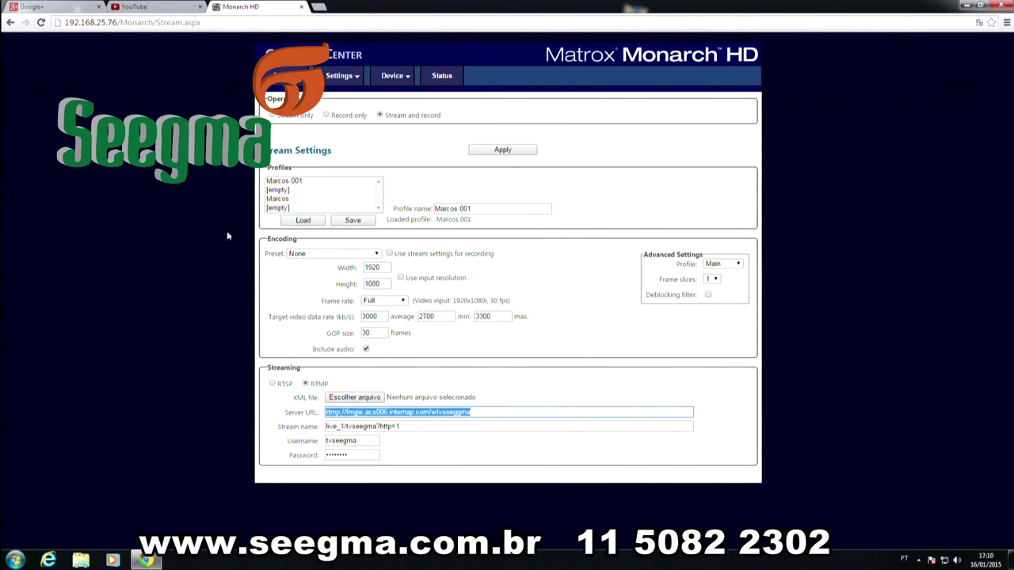
pyautogui.click(145, 11)
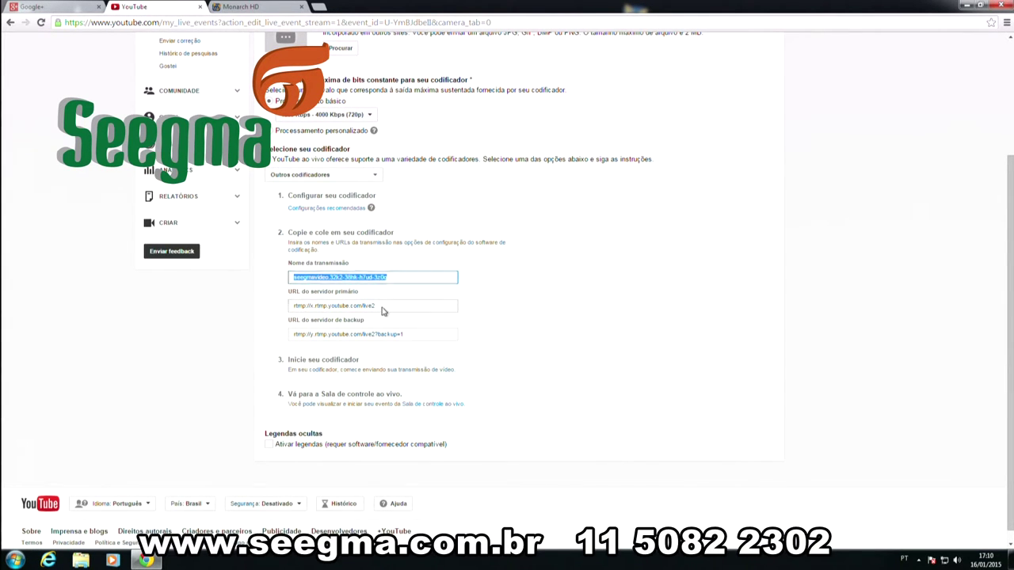
pyautogui.click(385, 310)
pyautogui.rightClick(348, 312)
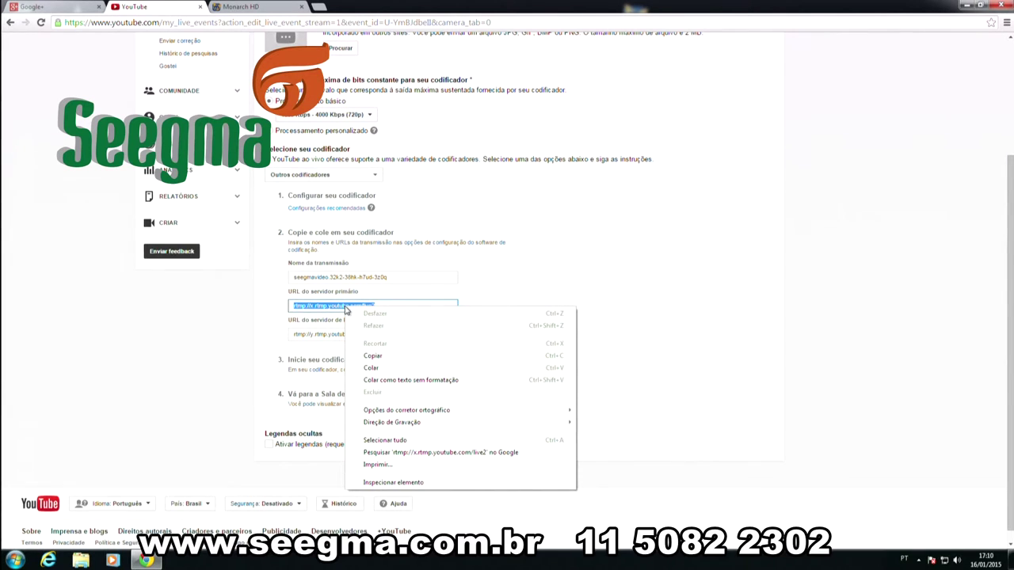
pyautogui.click(360, 356)
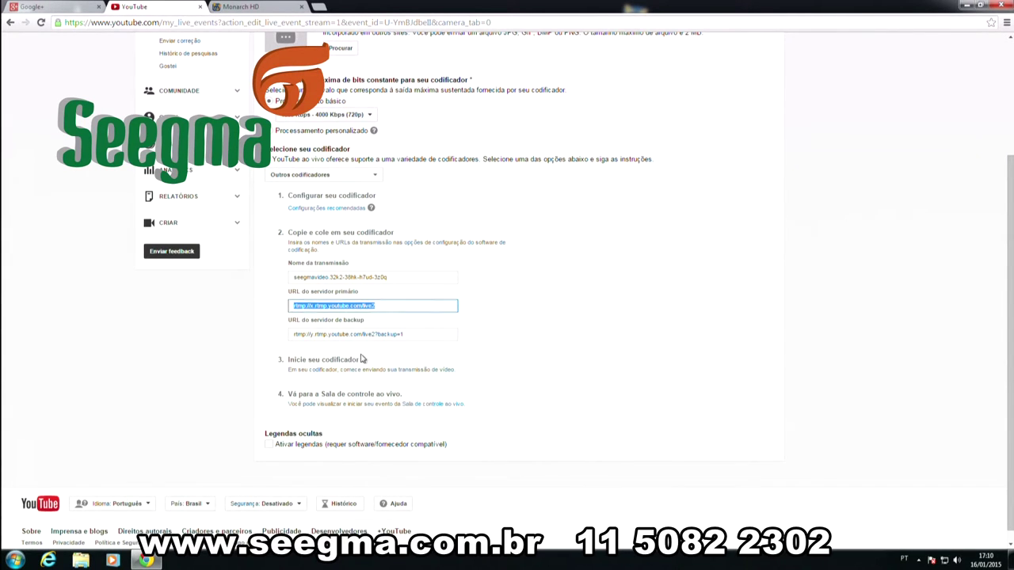
pyautogui.press('super+d')
pyautogui.press('super+d')
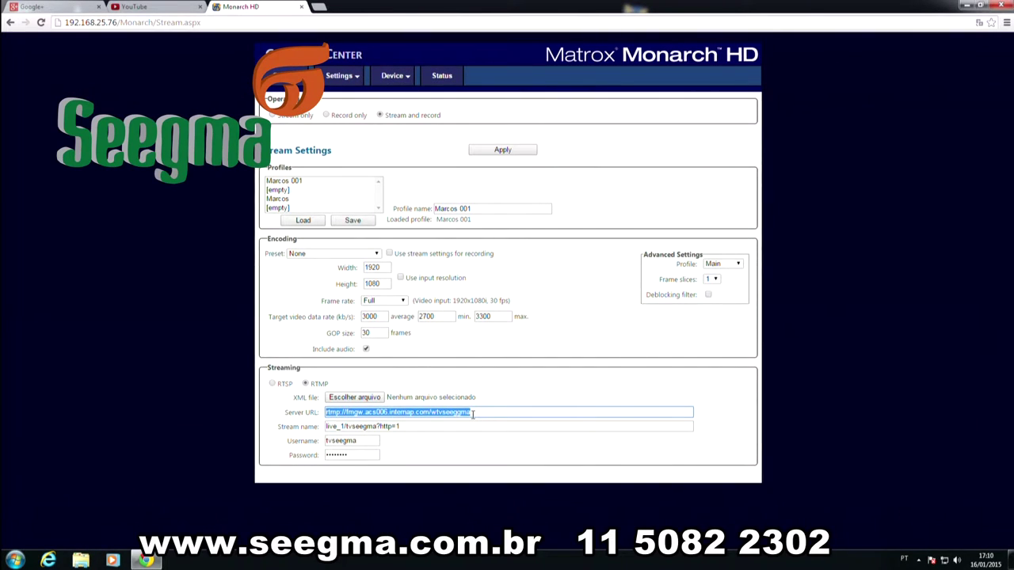
pyautogui.hotkey('ctrl', 'v')
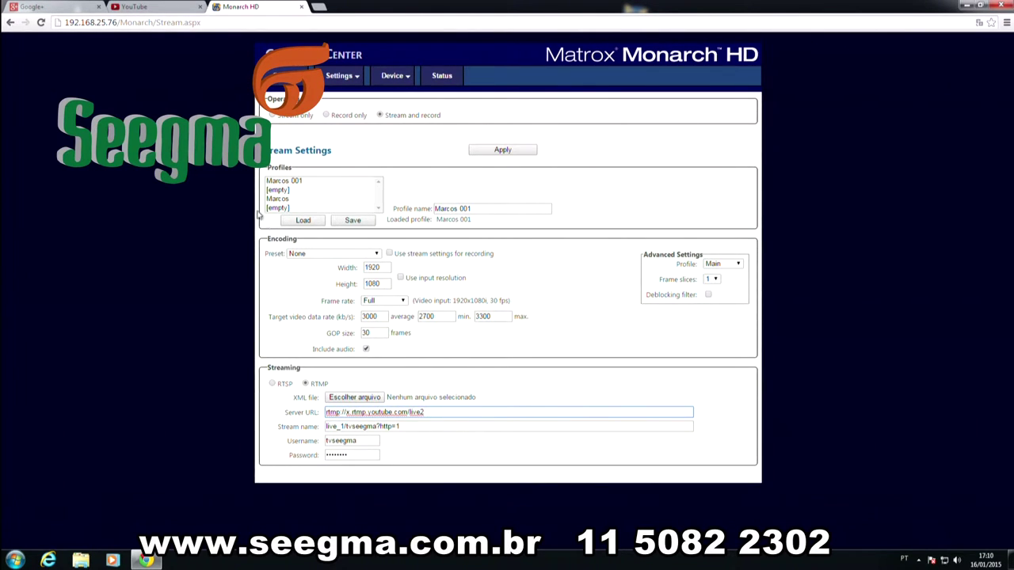
# - Paste YouTube's transmission name into the Monarch Stream name field
pyautogui.click(148, 8)
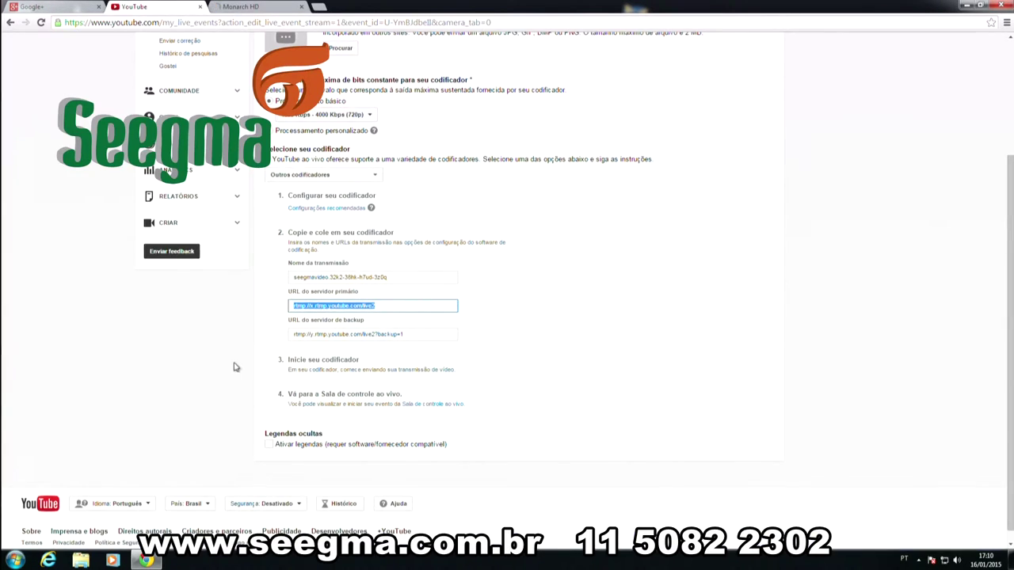
pyautogui.click(396, 277)
pyautogui.rightClick(369, 279)
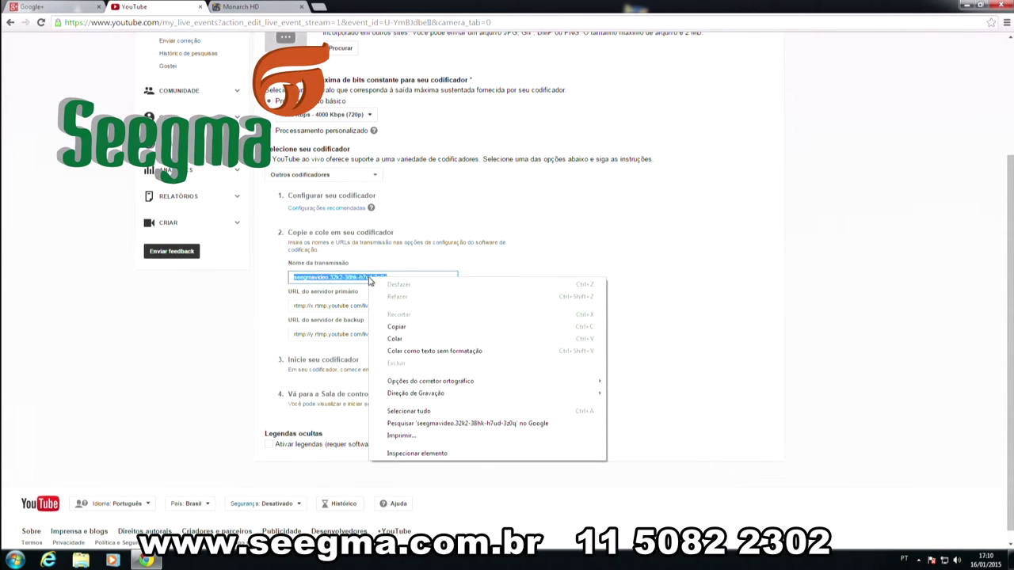
pyautogui.click(396, 327)
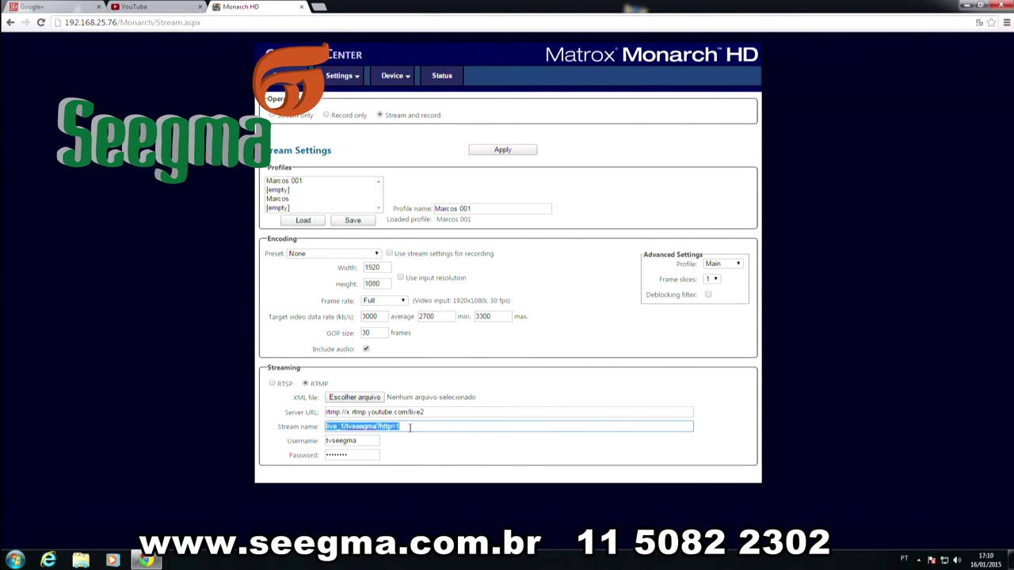
pyautogui.hotkey('ctrl', 'v')
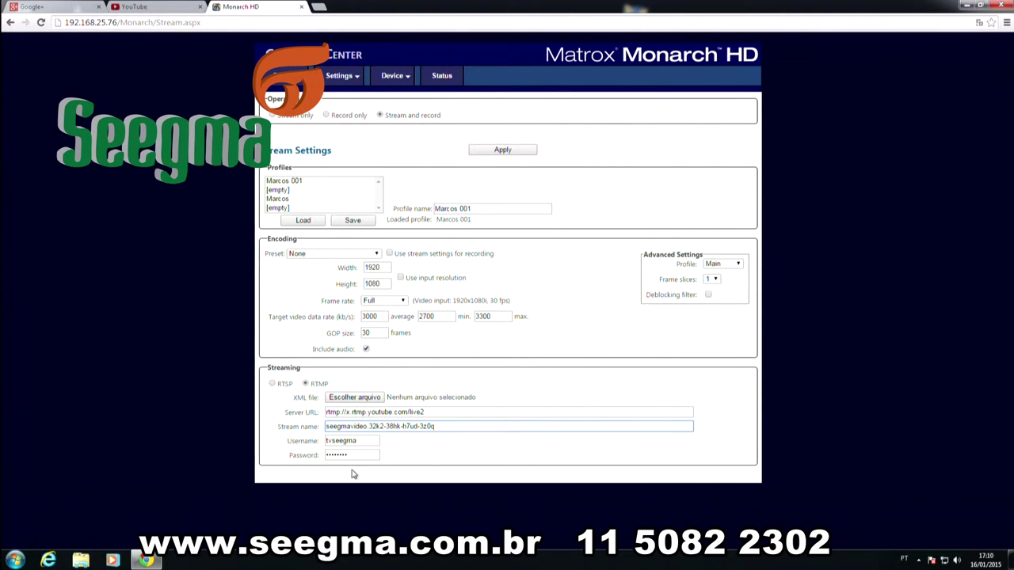
# - Clear the stored username and password and apply the stream settings
pyautogui.doubleClick(365, 442)
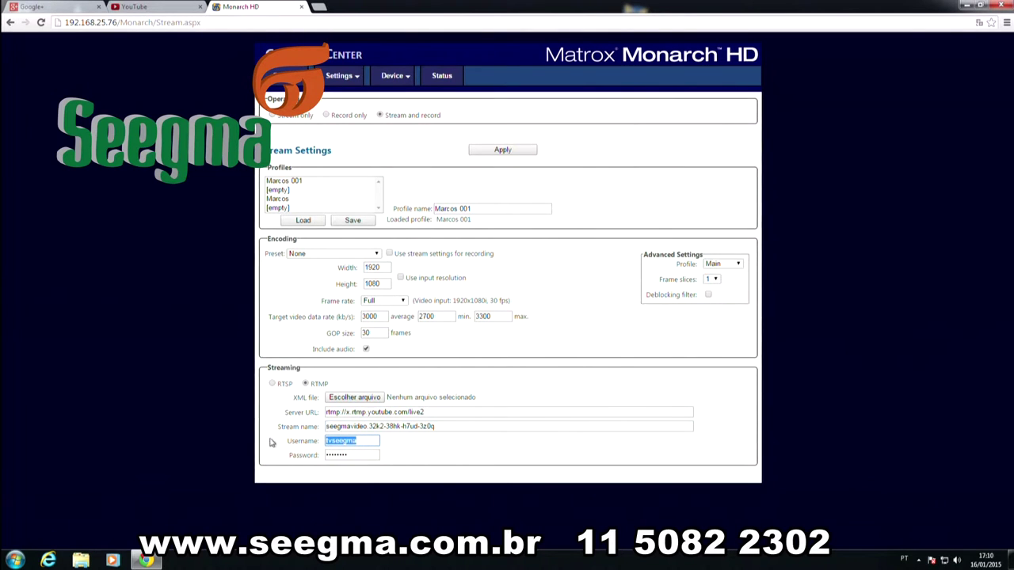
pyautogui.press('BackSpace')
pyautogui.doubleClick(357, 453)
pyautogui.press('BackSpace')
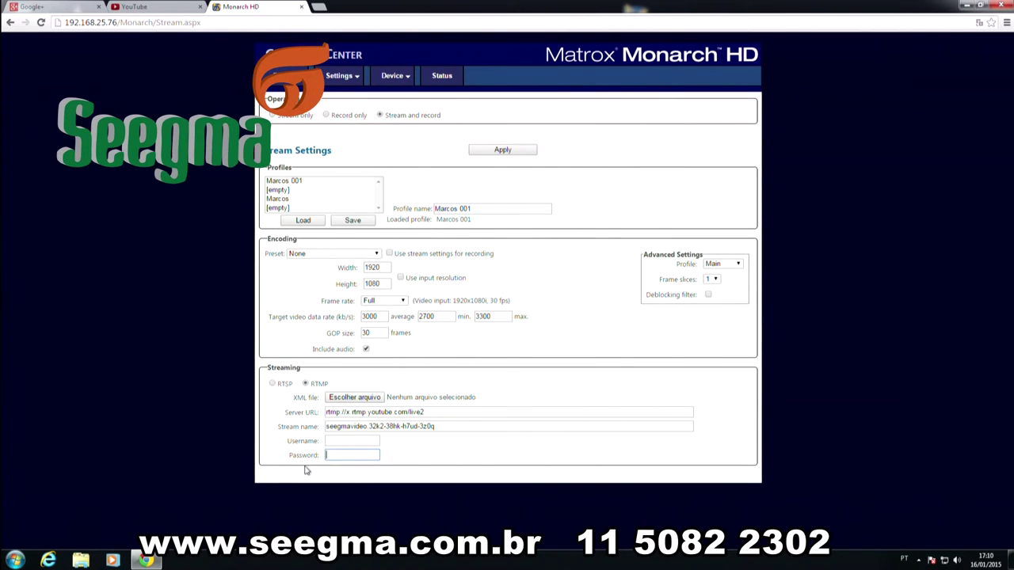
pyautogui.click(305, 385)
pyautogui.click(494, 151)
# - Open the event's Sala de controle ao vivo, which shows the stream as MUITO BEM at 720P
pyautogui.click(156, 6)
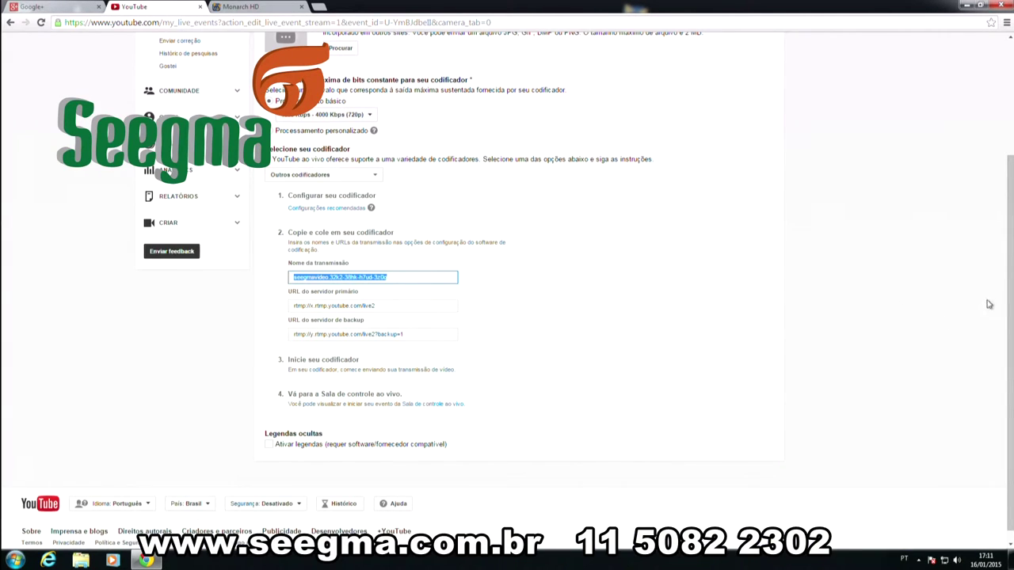
pyautogui.moveTo(1010, 302); pyautogui.dragTo(1010, 176)
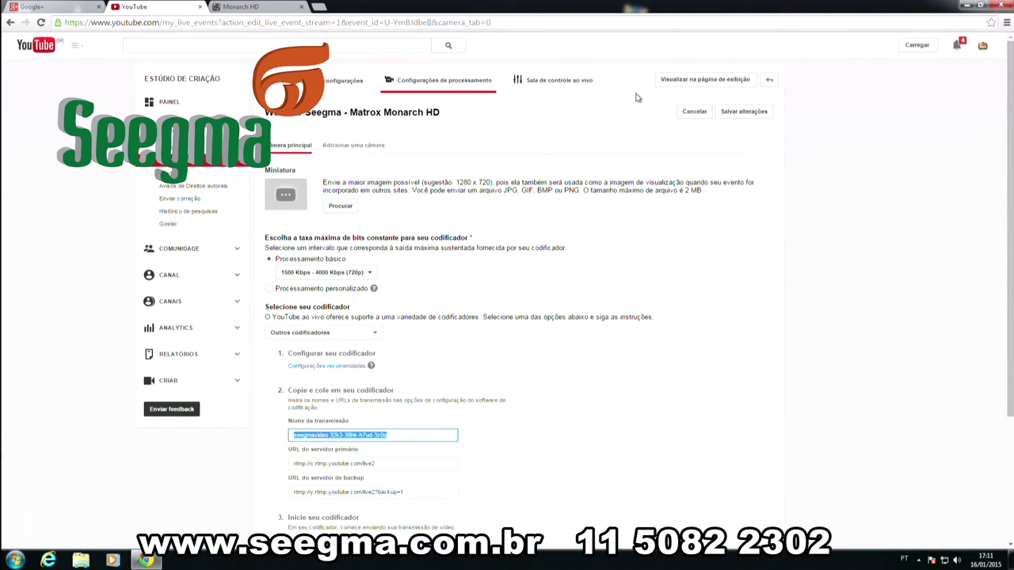
pyautogui.click(560, 81)
pyautogui.scroll(-3, 989, 275)
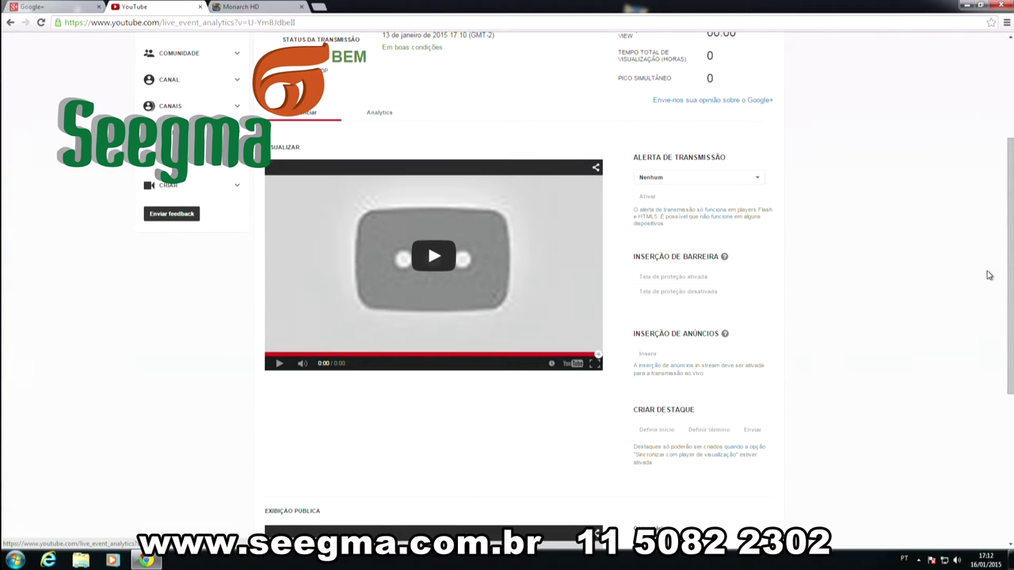
pyautogui.moveTo(1011, 315); pyautogui.dragTo(1010, 278)
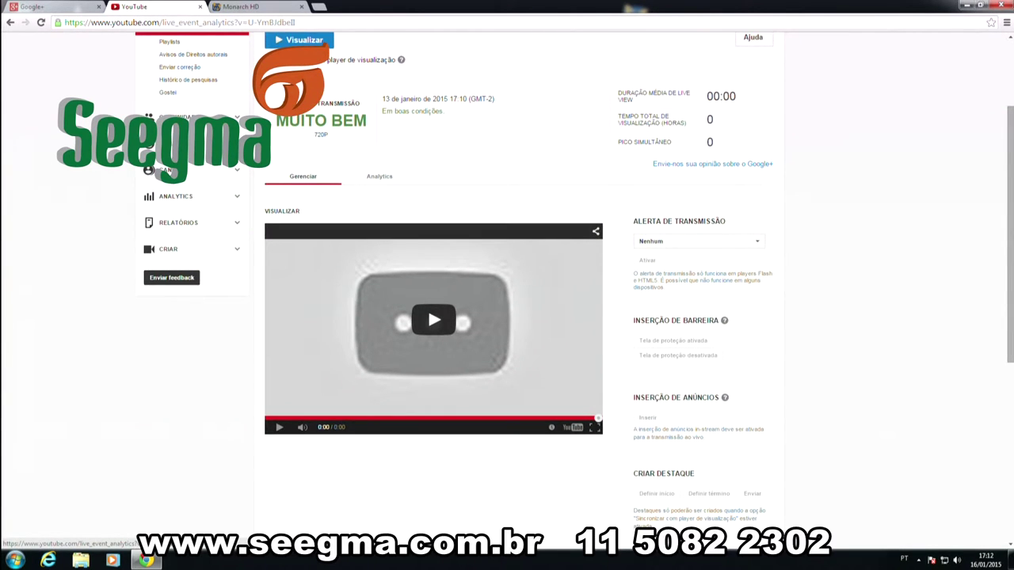
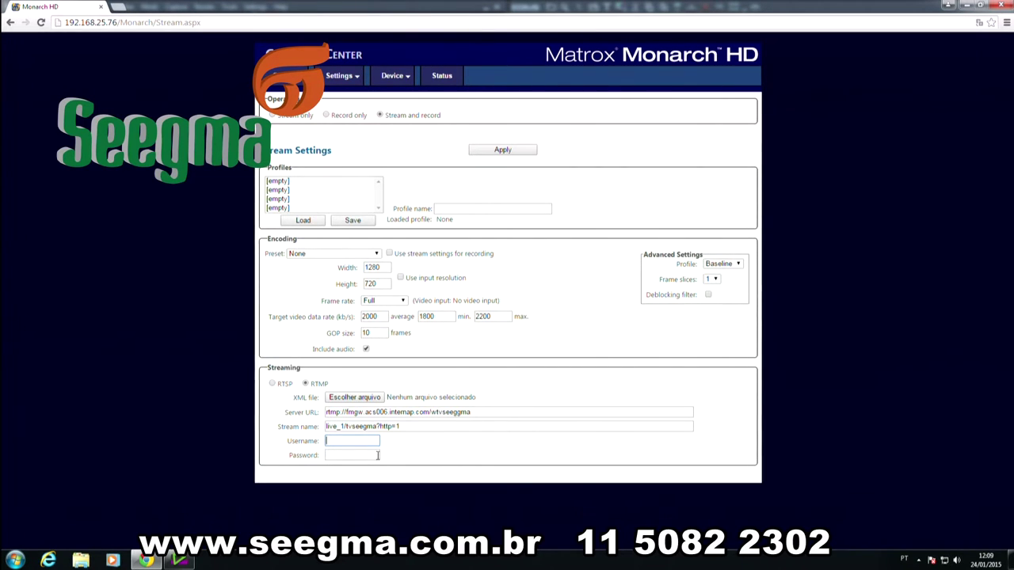
# - Fill the RTMP username from the saved autocomplete suggestion and switch streaming to RTSP
pyautogui.write('tv')
pyautogui.click(335, 454)
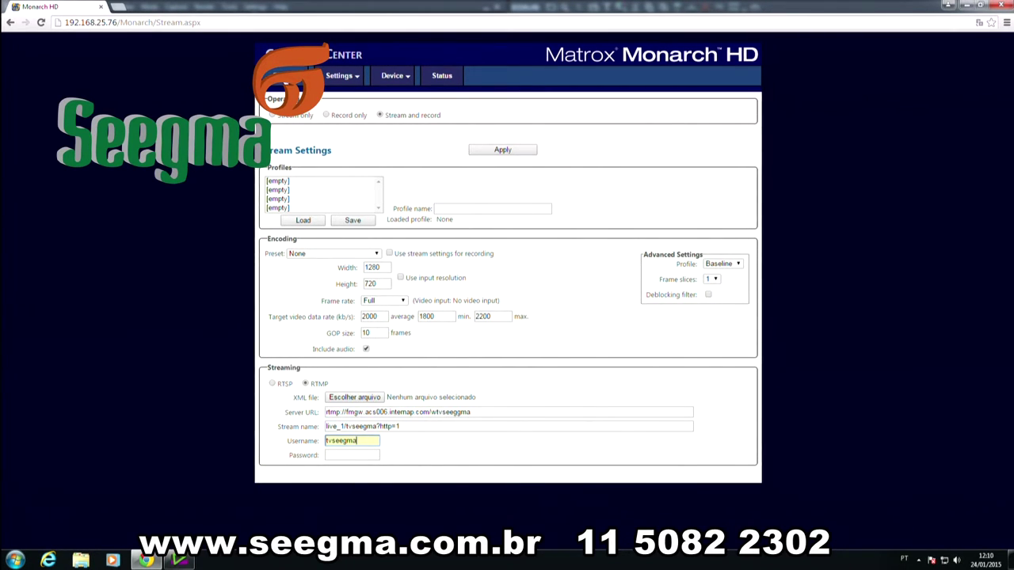
pyautogui.click(300, 89)
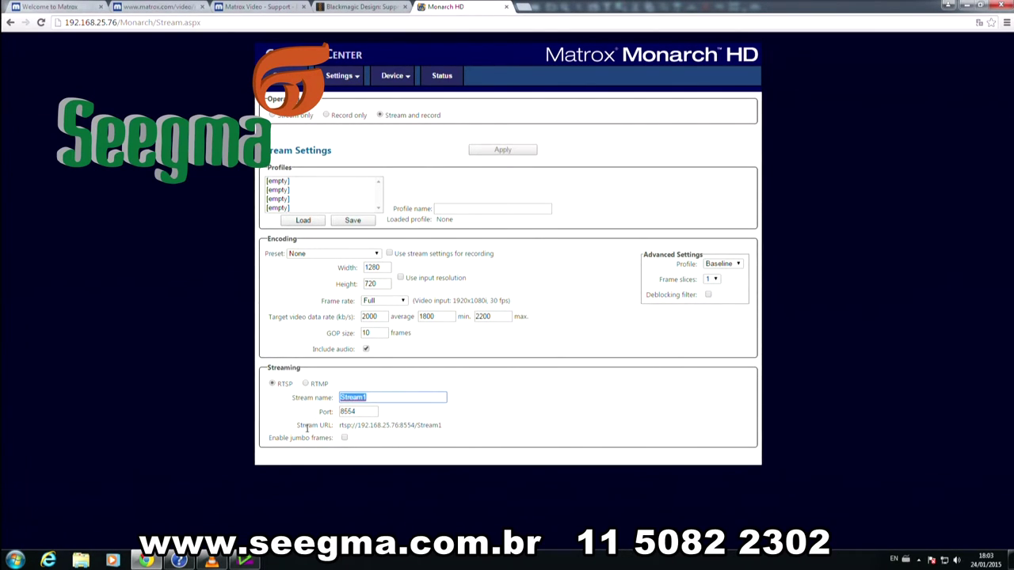
# - Select the stream URL rtsp://192.168.25.76:8554/Stream1 after port 8554, then go to the Control page
pyautogui.press('Tab')
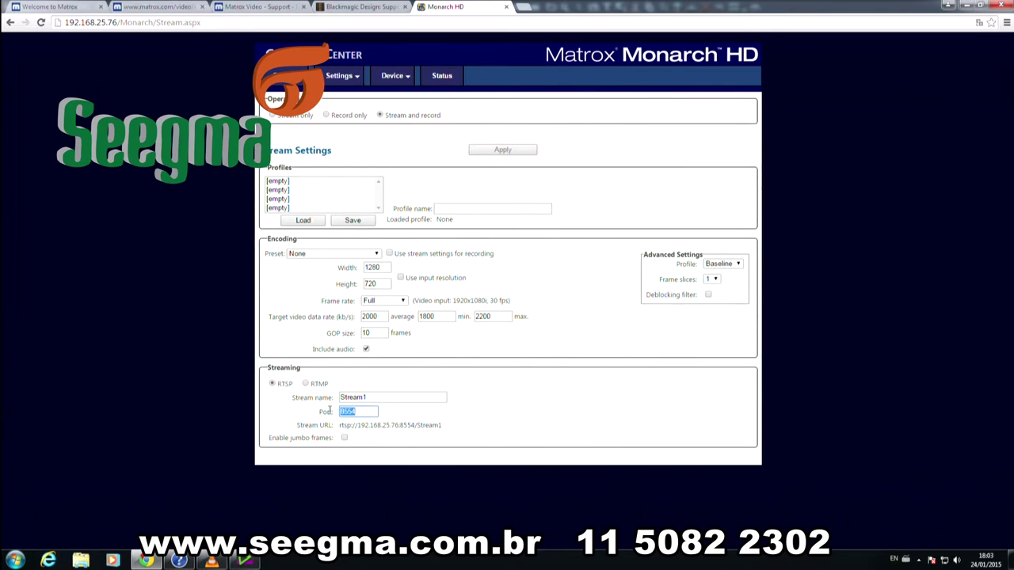
pyautogui.moveTo(443, 426); pyautogui.dragTo(338, 441)
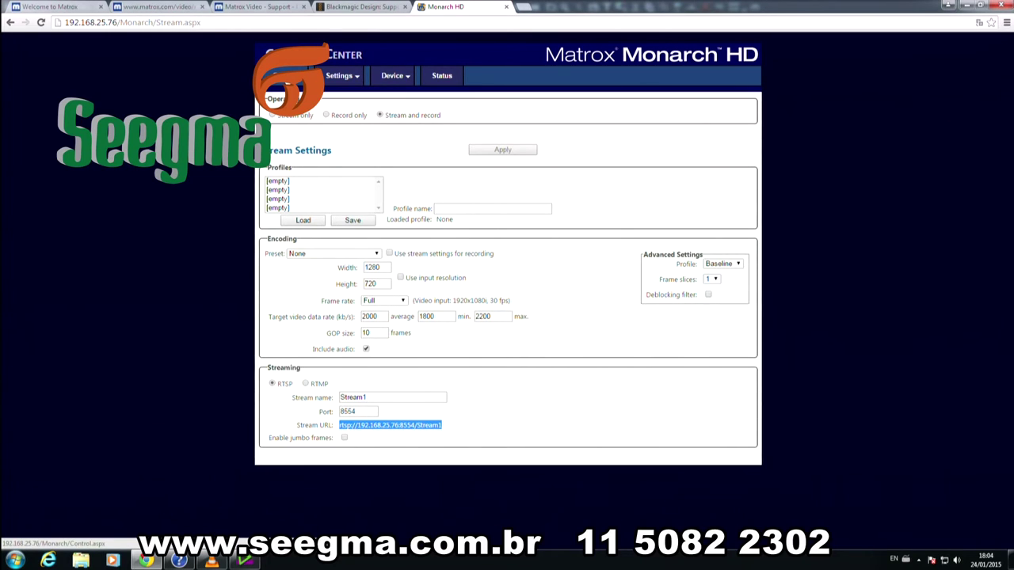
pyautogui.click(284, 76)
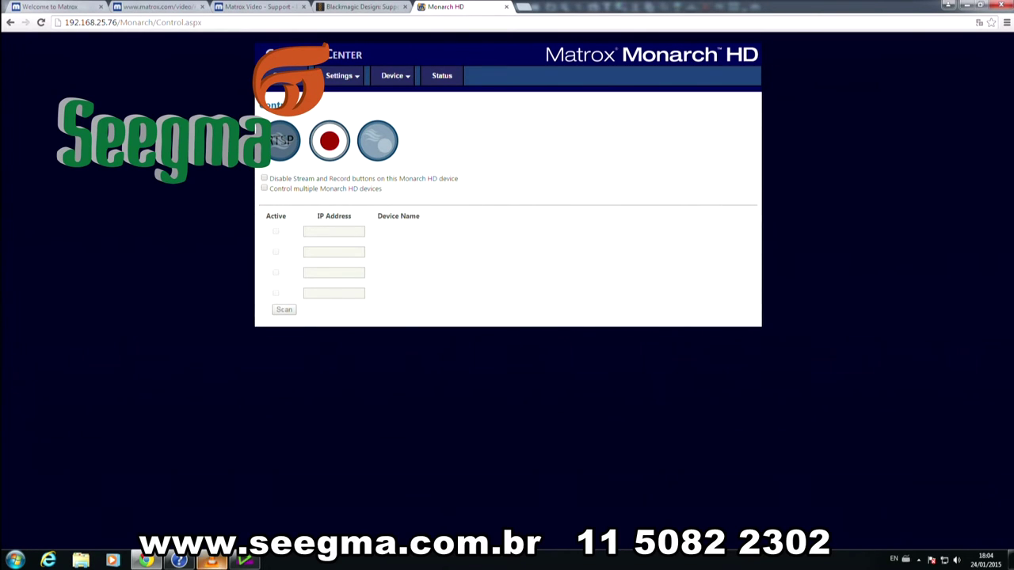
# - Restore the VLC player window and move it to the centre of the screen
pyautogui.moveTo(214, 563)
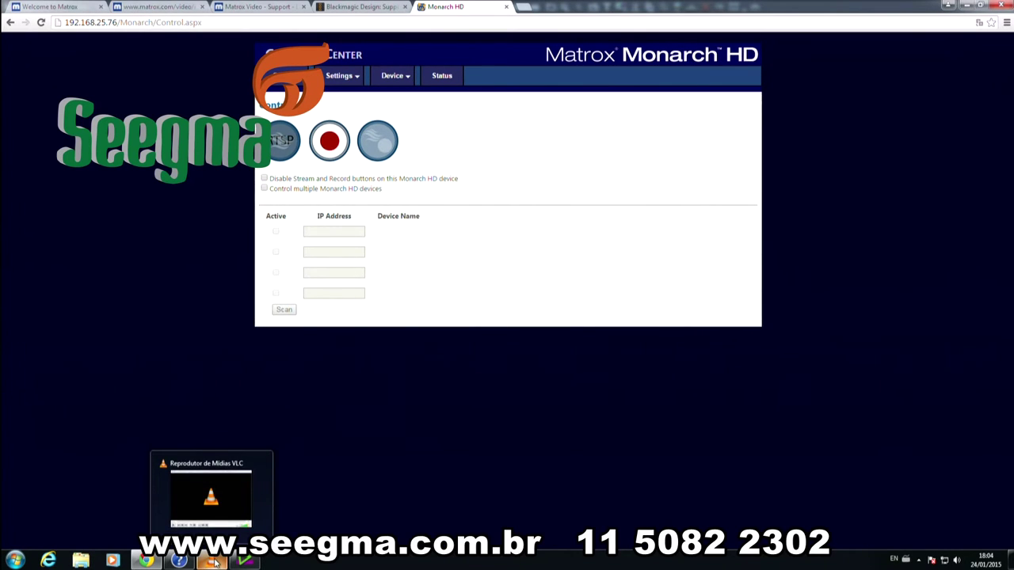
pyautogui.click(214, 562)
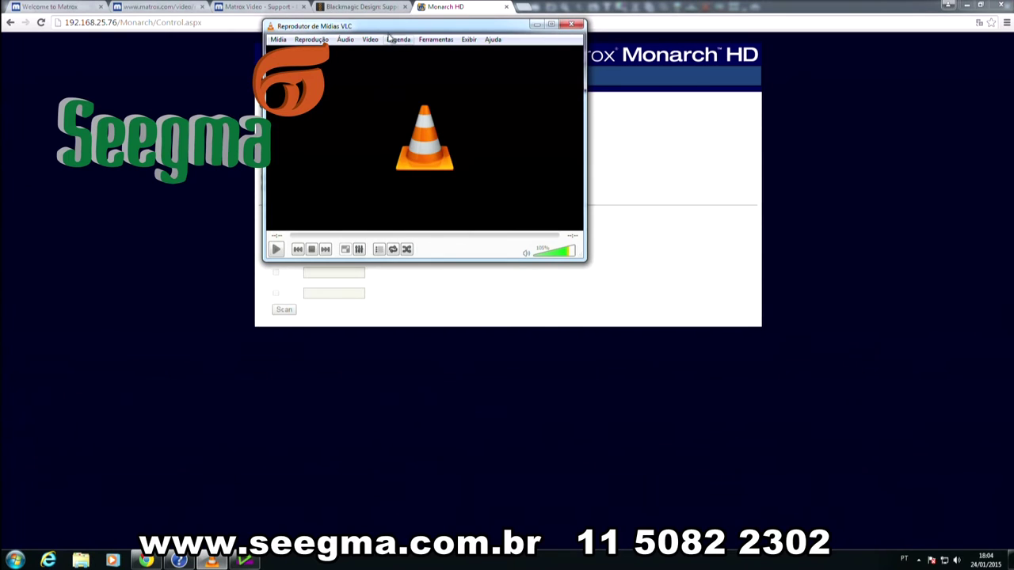
pyautogui.moveTo(389, 26); pyautogui.dragTo(433, 176)
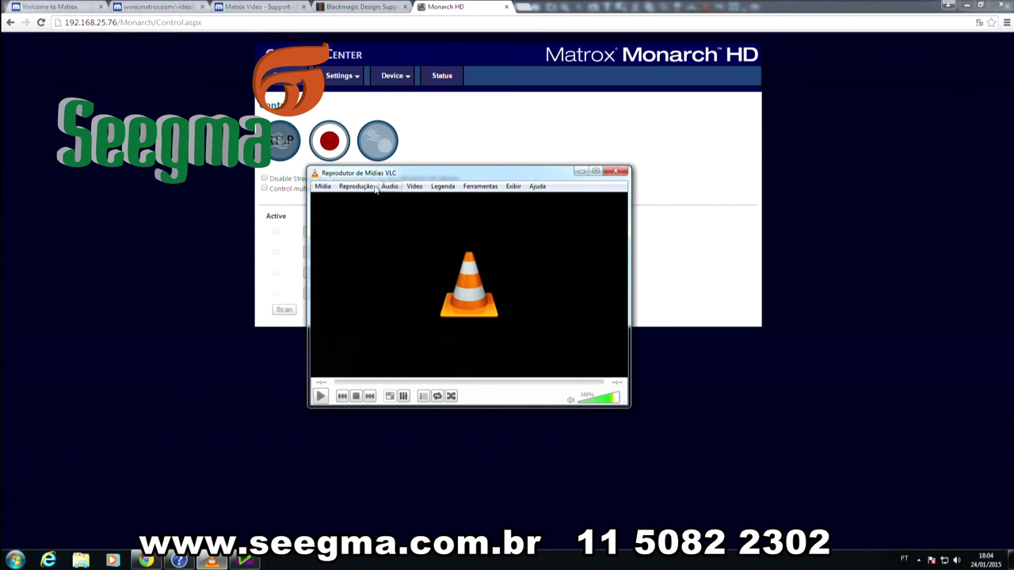
# - Set VLC's Input / Codecs Live555 transport to RTP over RTSP (TCP) and save the preferences
pyautogui.click(479, 188)
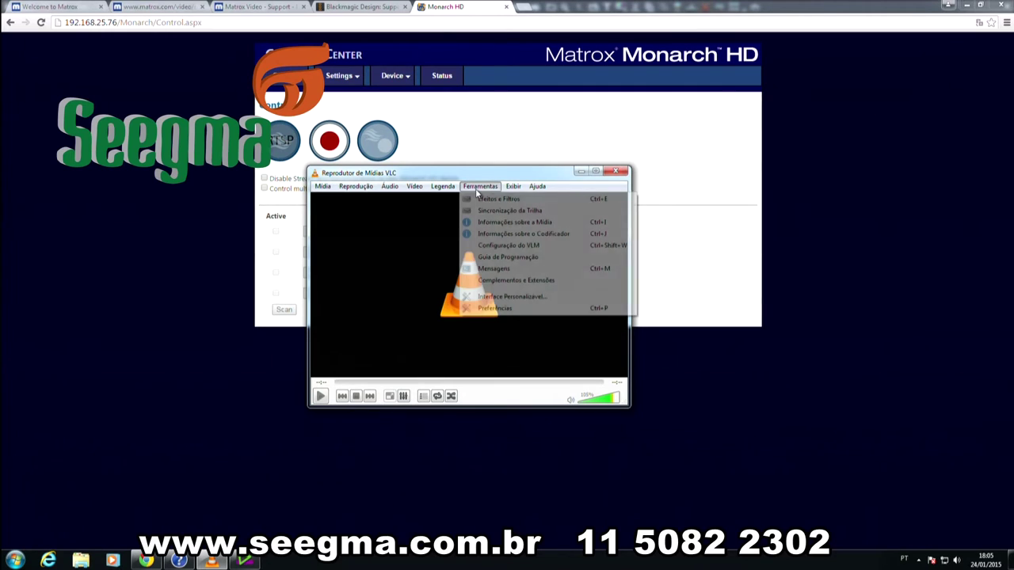
pyautogui.click(503, 309)
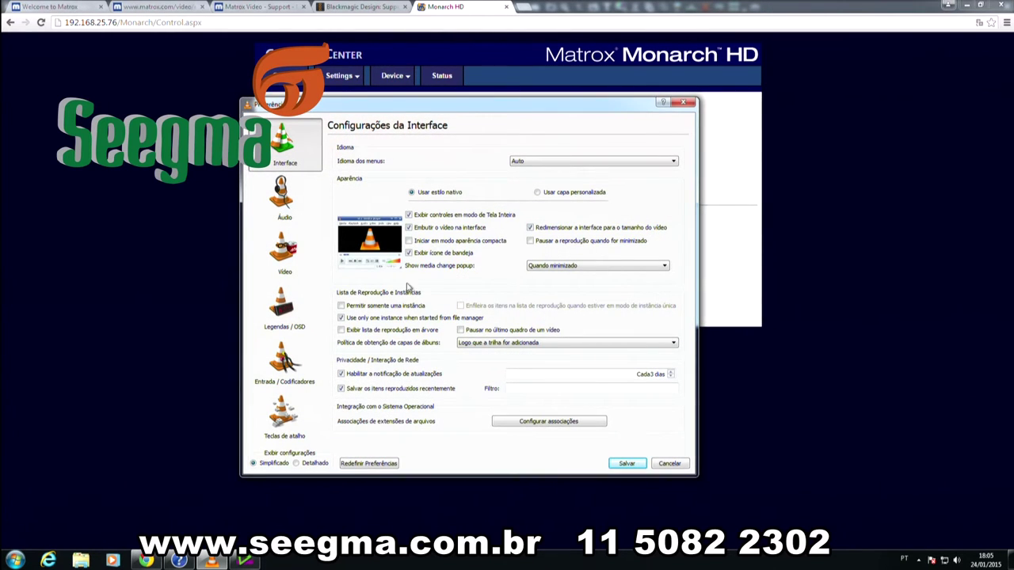
pyautogui.click(282, 371)
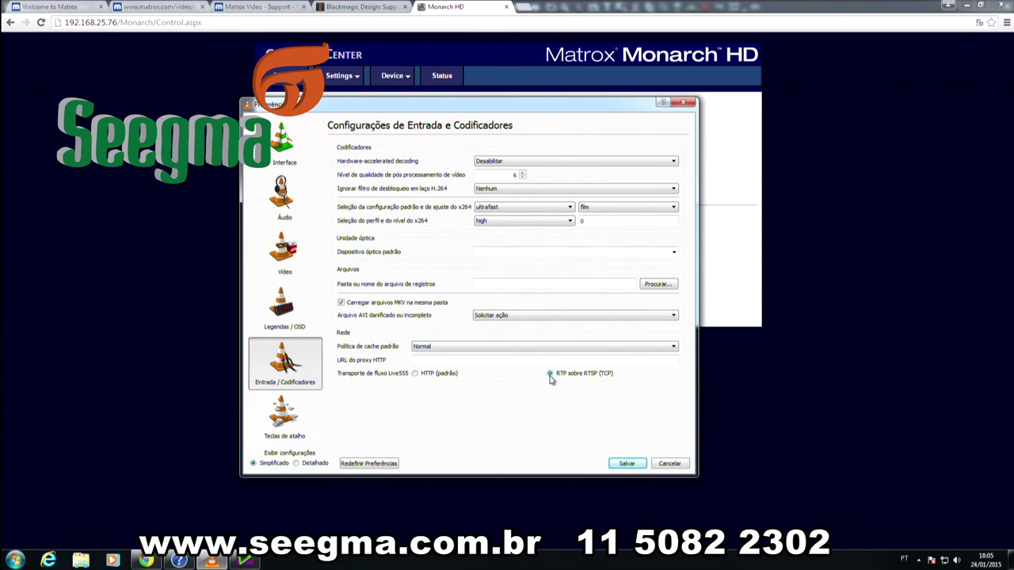
pyautogui.click(626, 464)
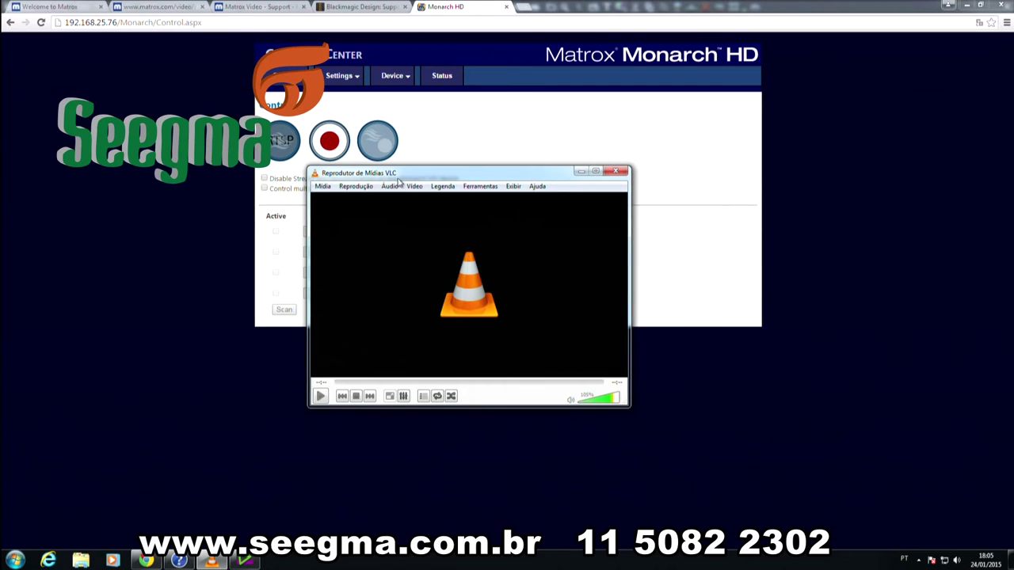
# - Move the VLC window lower to uncover the Monarch device list
pyautogui.moveTo(497, 176); pyautogui.dragTo(467, 263)
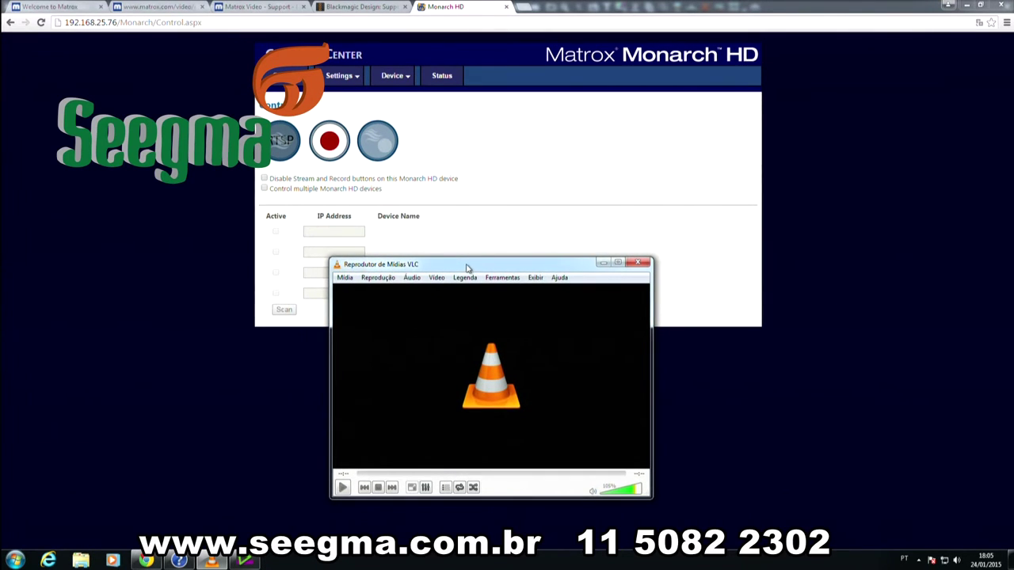
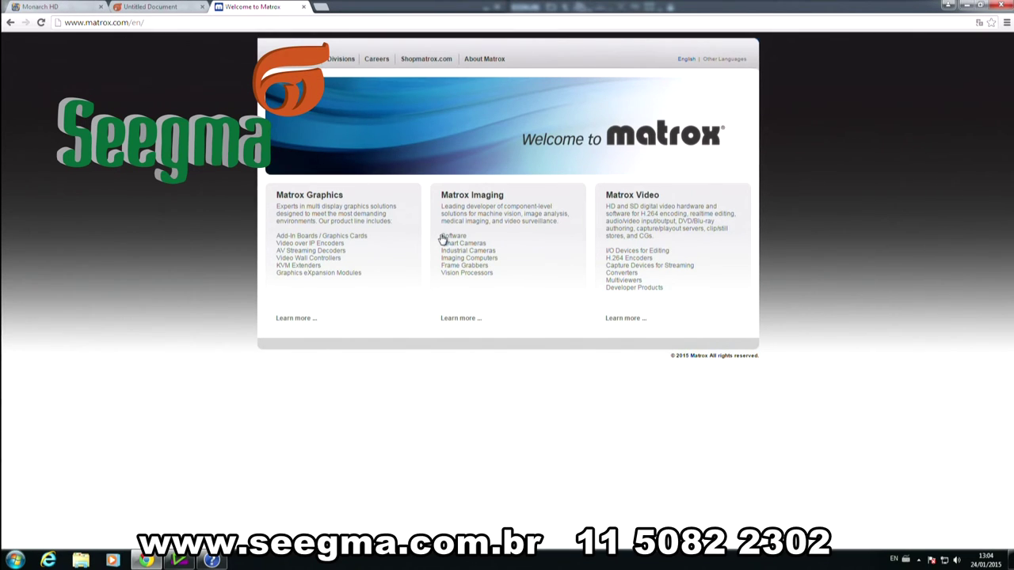
# - Go through Matrox Video, Support and Matrox Monarch HD to the Monarch HD Downloads page
pyautogui.click(616, 196)
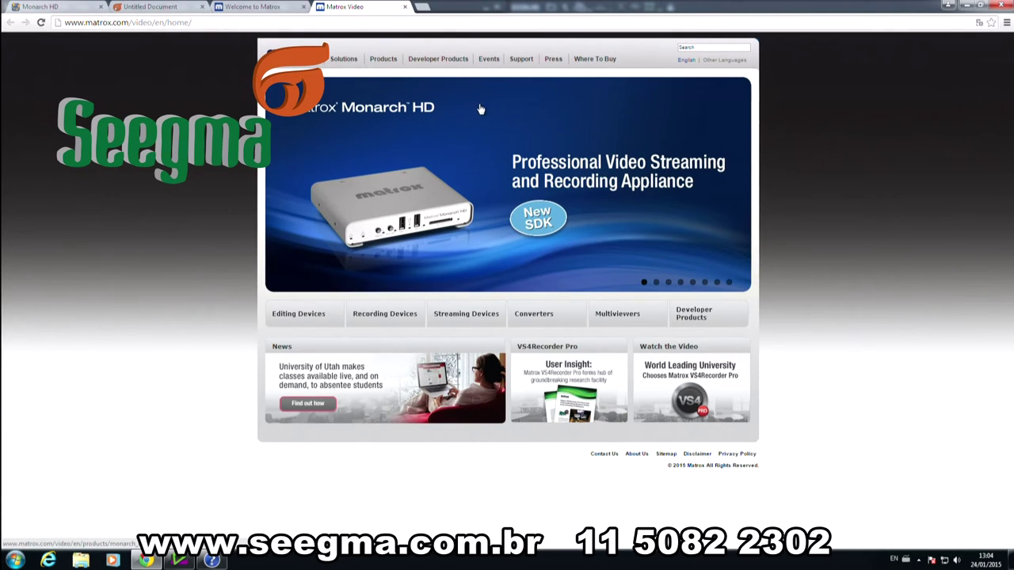
pyautogui.click(522, 59)
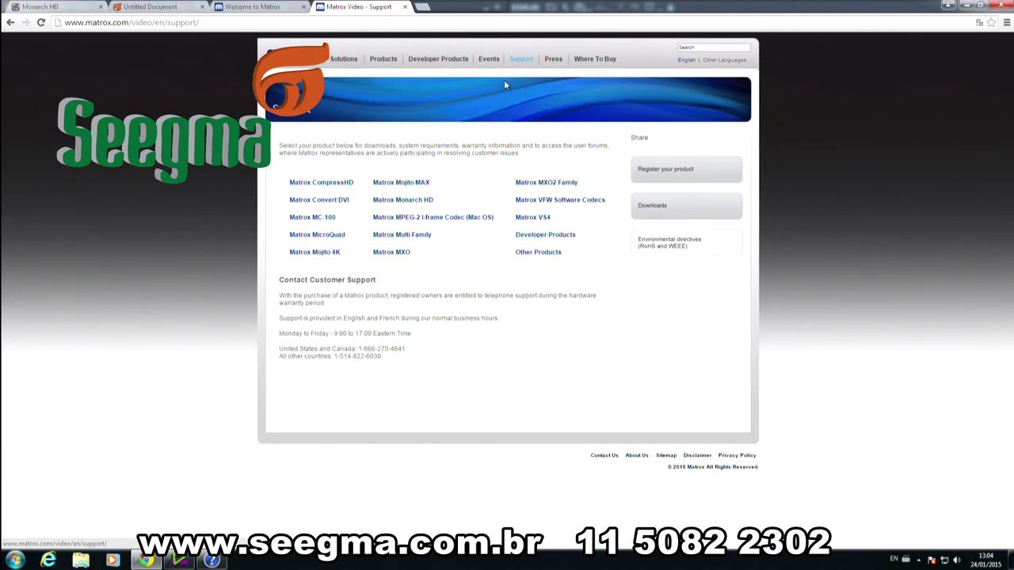
pyautogui.click(390, 204)
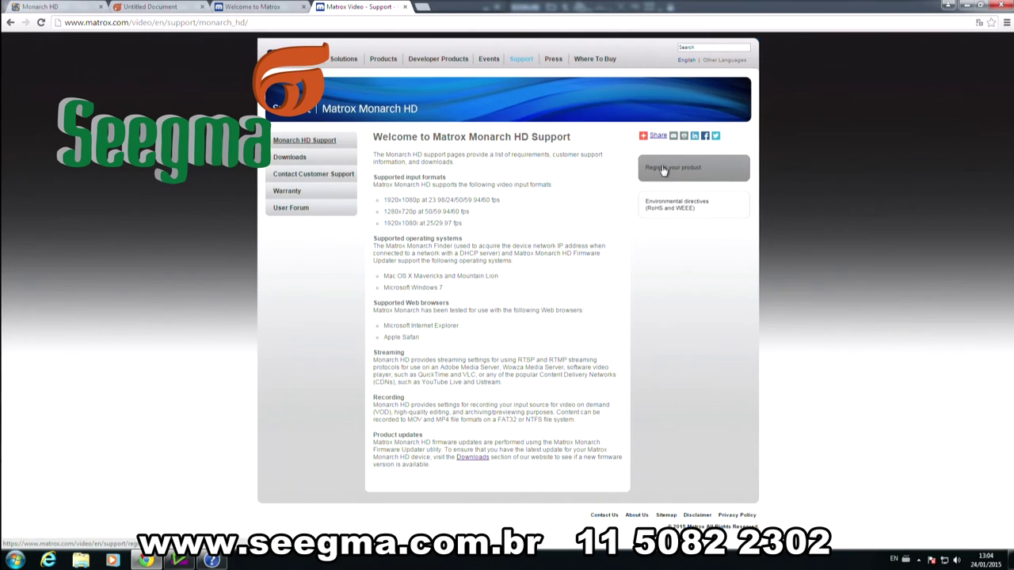
pyautogui.click(292, 159)
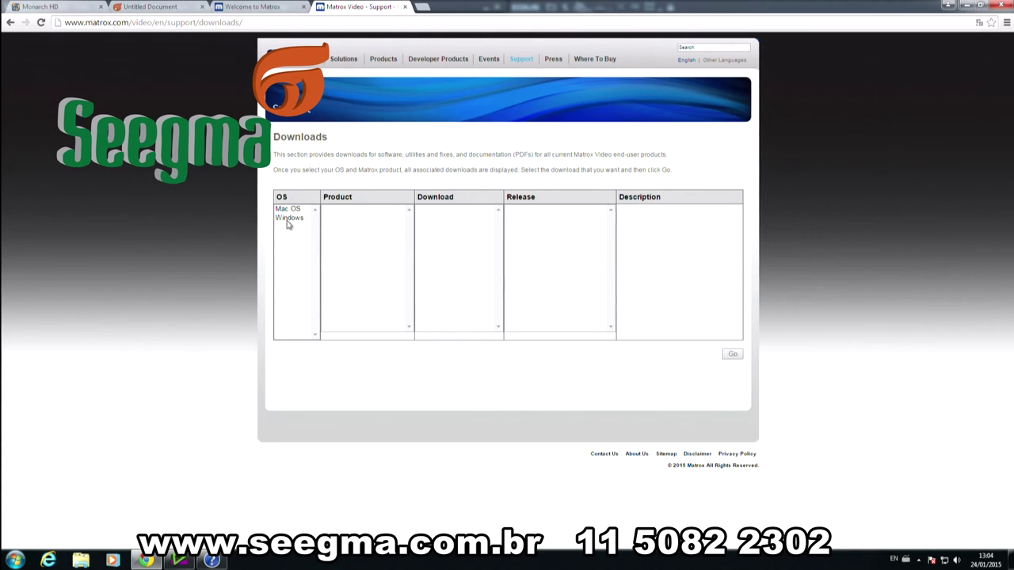
# - Select Windows, Monarch HD, Firmware Updater and release 2.1.1.0030, then request the download
pyautogui.click(290, 218)
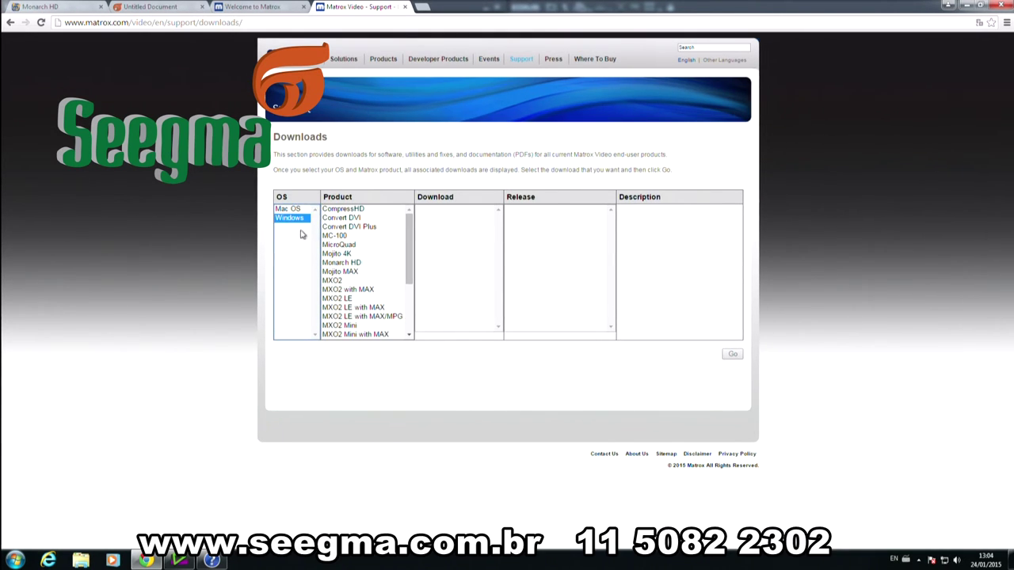
pyautogui.moveTo(408, 228); pyautogui.dragTo(388, 241)
pyautogui.click(348, 231)
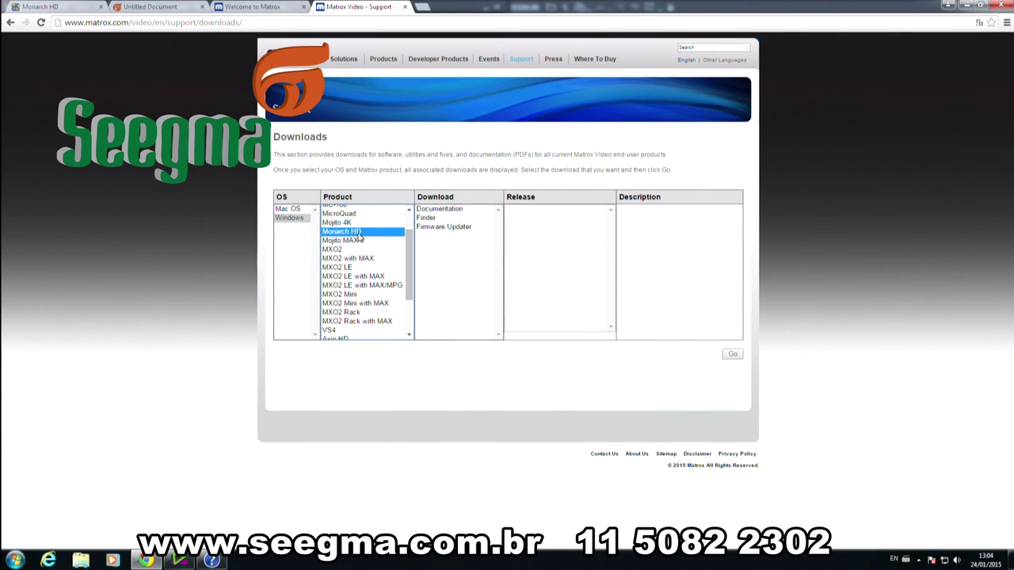
pyautogui.click(454, 211)
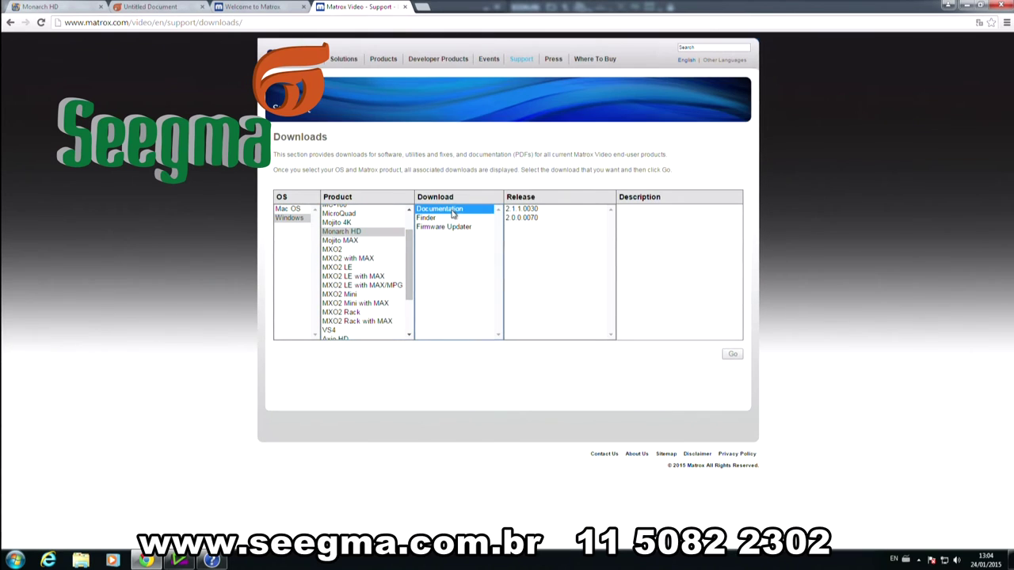
pyautogui.click(428, 218)
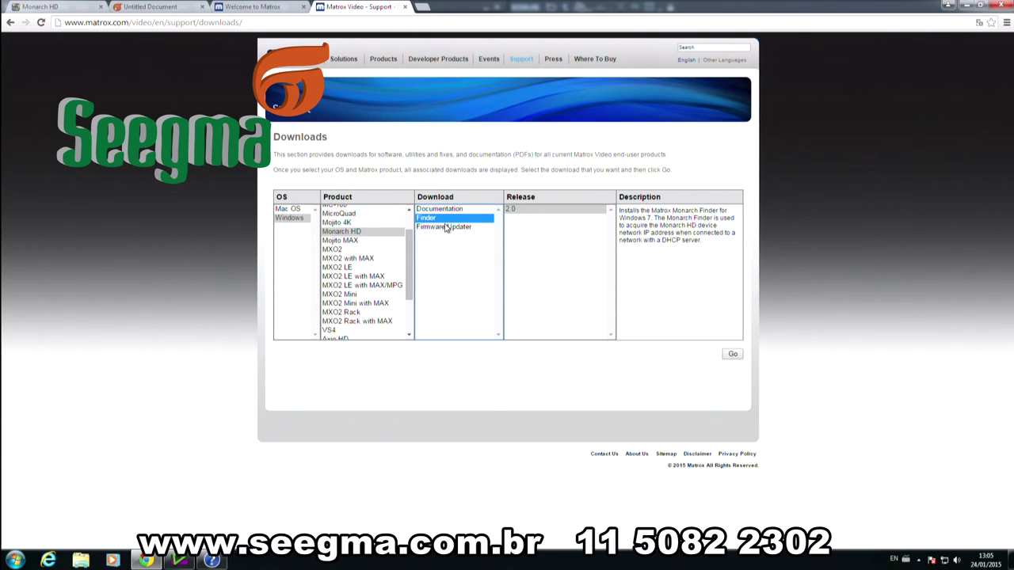
pyautogui.click(448, 229)
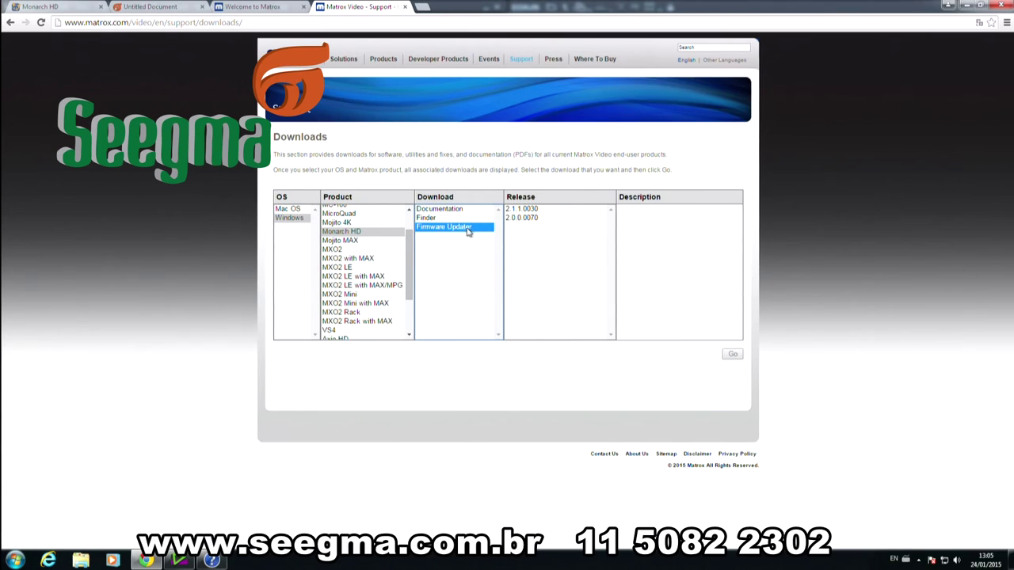
pyautogui.click(515, 210)
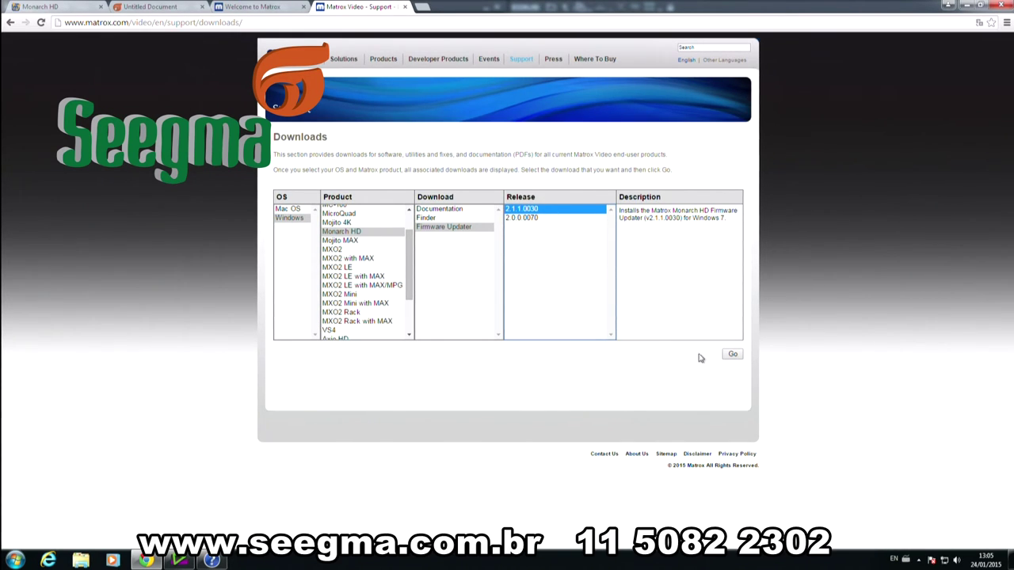
pyautogui.click(733, 355)
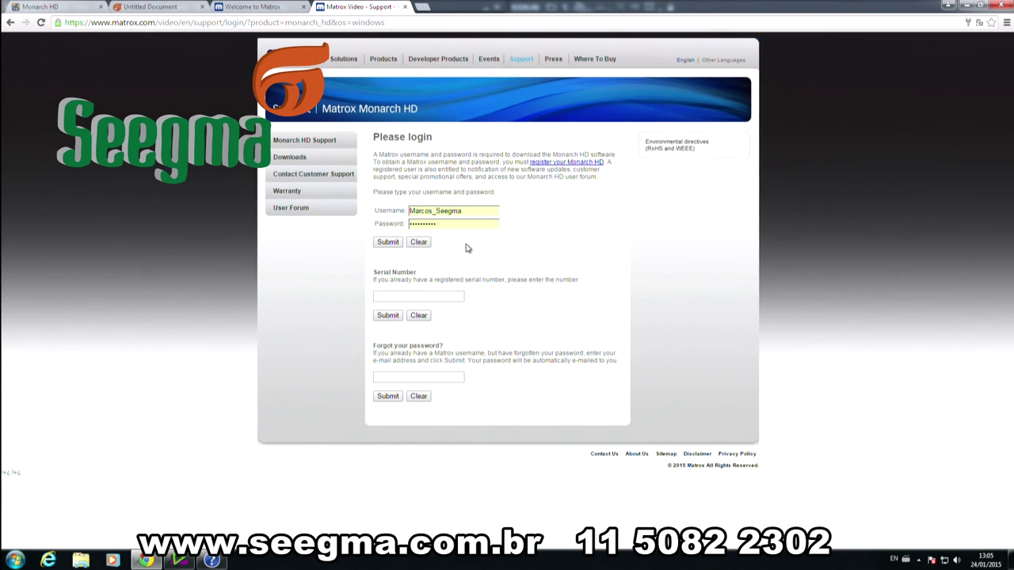
# - Submit the login, accept the license agreement and download Firmware Updater 2.1.1.0030
pyautogui.click(388, 245)
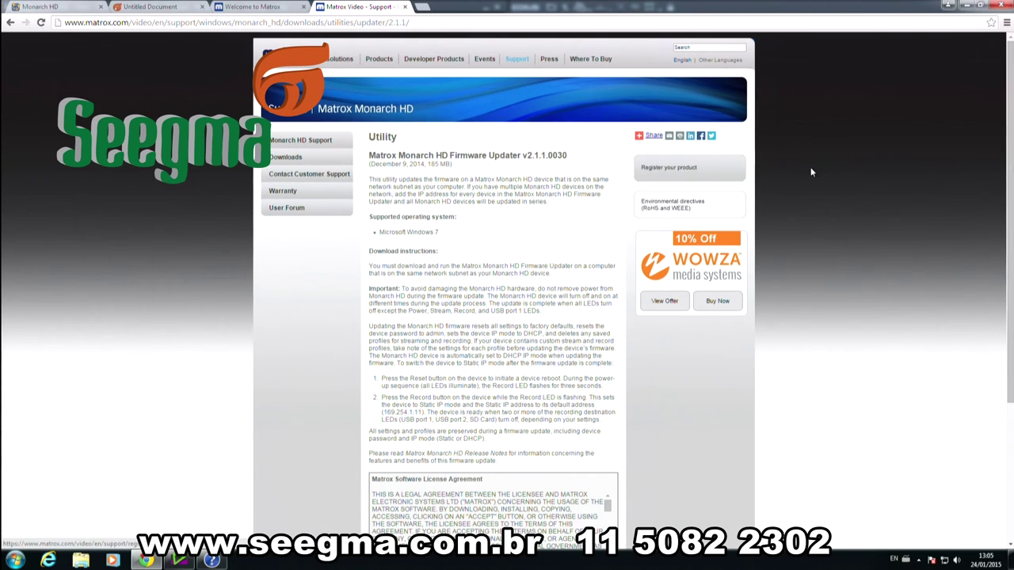
pyautogui.scroll(-3, 1010, 103)
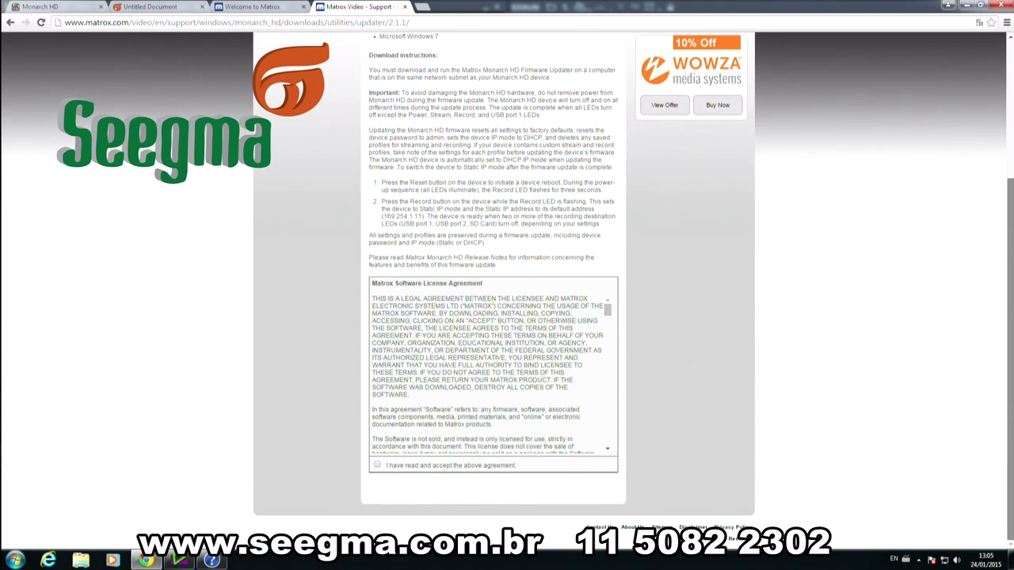
pyautogui.click(377, 466)
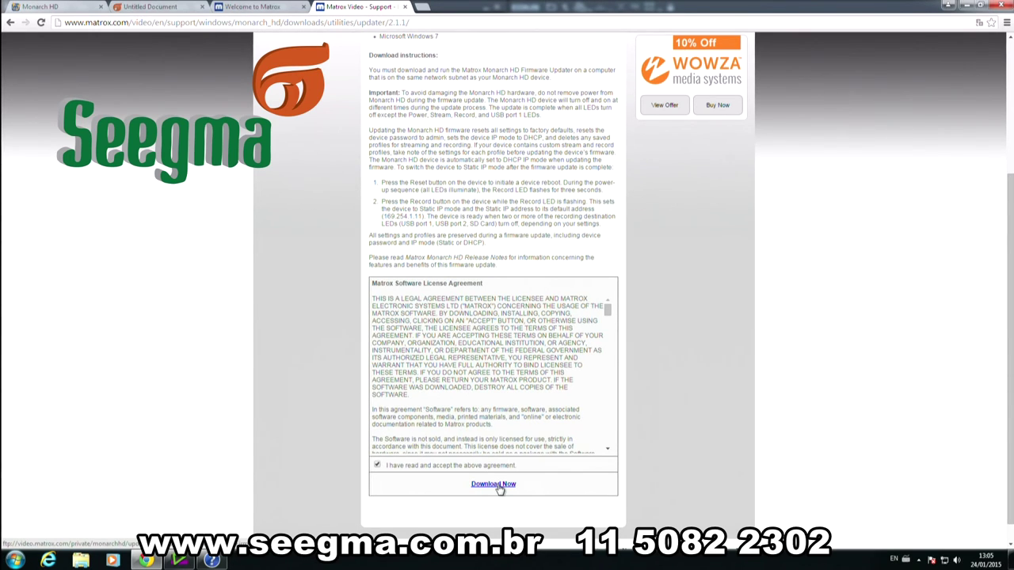
pyautogui.click(498, 486)
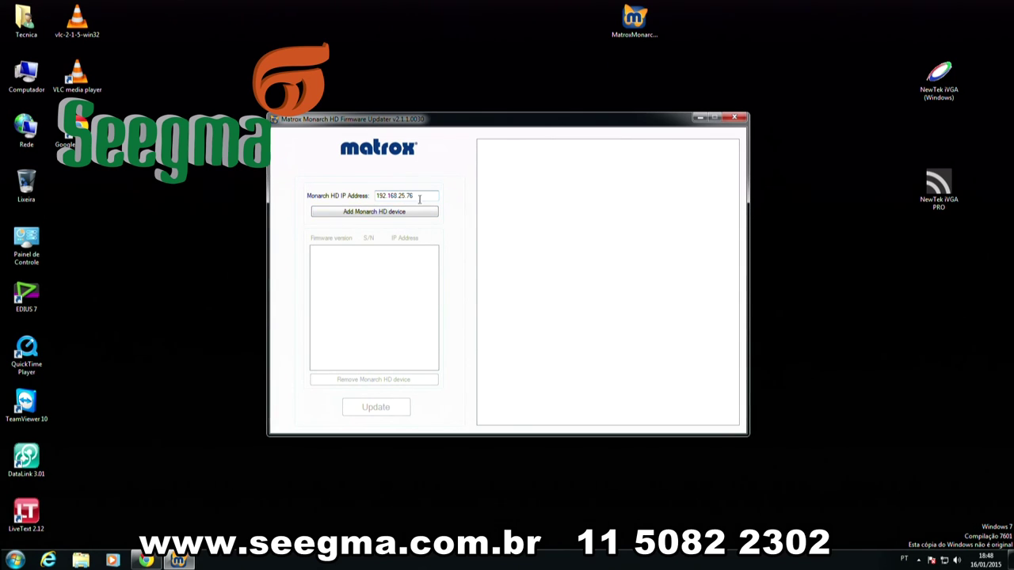
# - Add the Monarch HD at 192.168.25.76 and start updating it from firmware 2.0.0.0063
pyautogui.moveTo(424, 195); pyautogui.dragTo(376, 196)
pyautogui.click(369, 214)
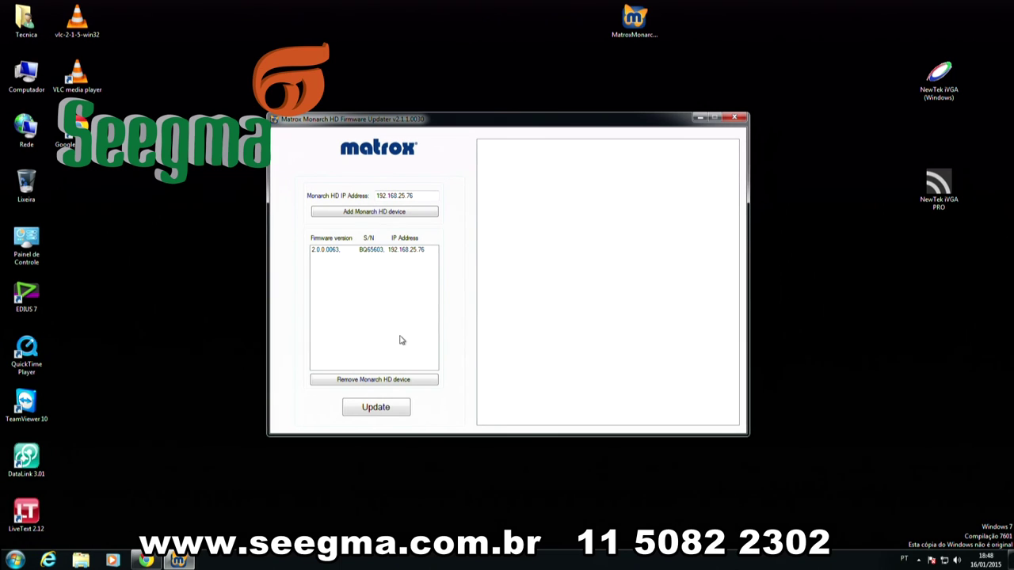
pyautogui.click(377, 409)
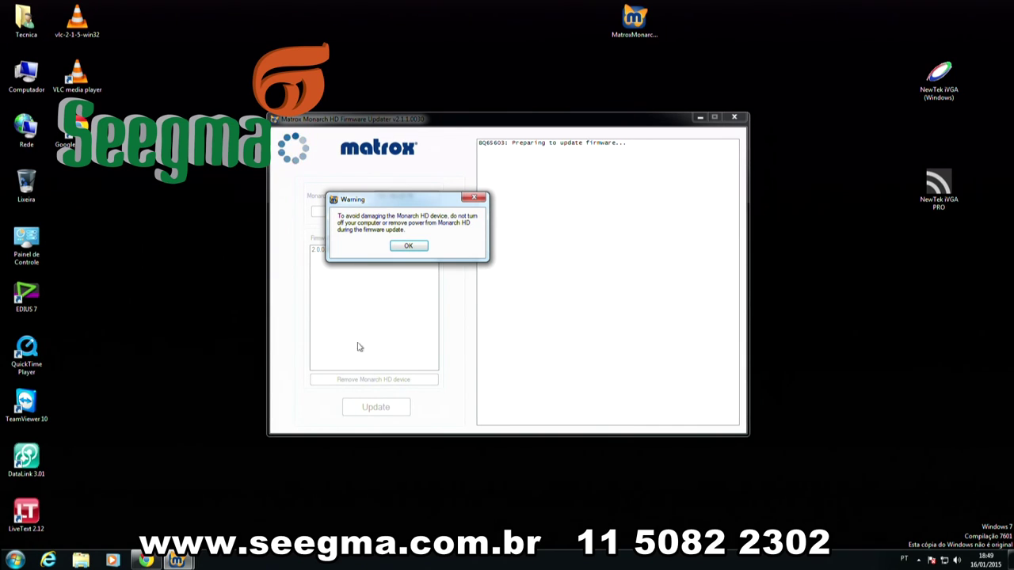
pyautogui.moveTo(390, 201); pyautogui.dragTo(445, 251)
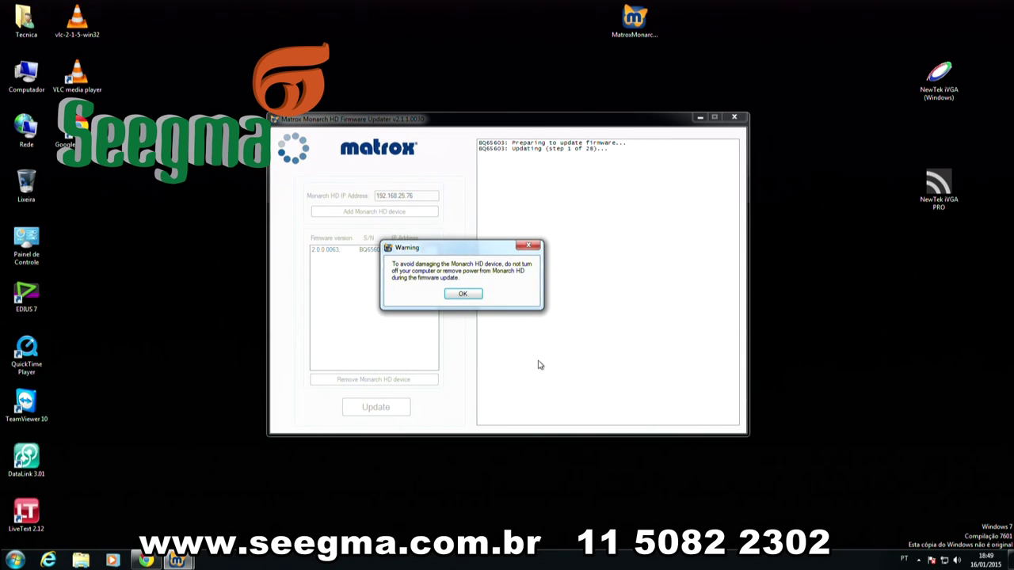
pyautogui.moveTo(449, 252); pyautogui.dragTo(326, 298)
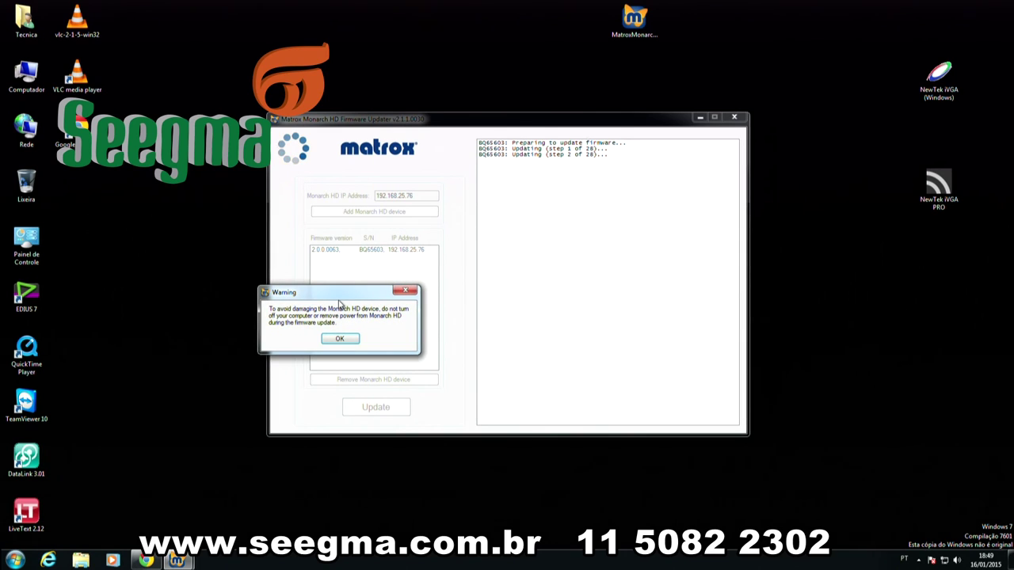